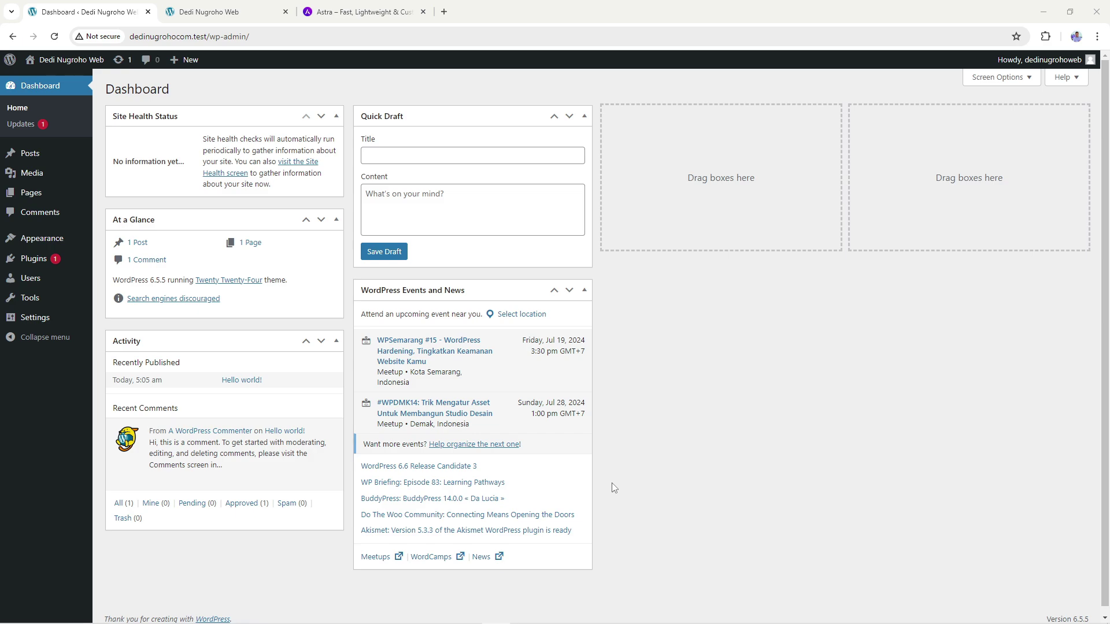
Go to the Astra theme website at wpastra.com and look over its home page
left_click(354, 12)
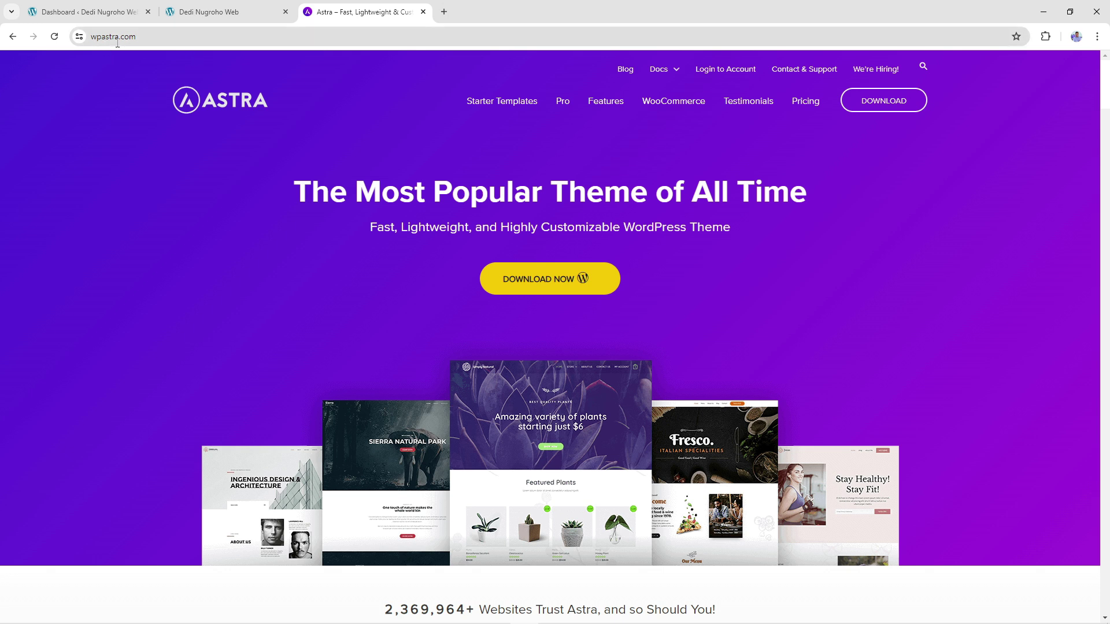
left_click(184, 42)
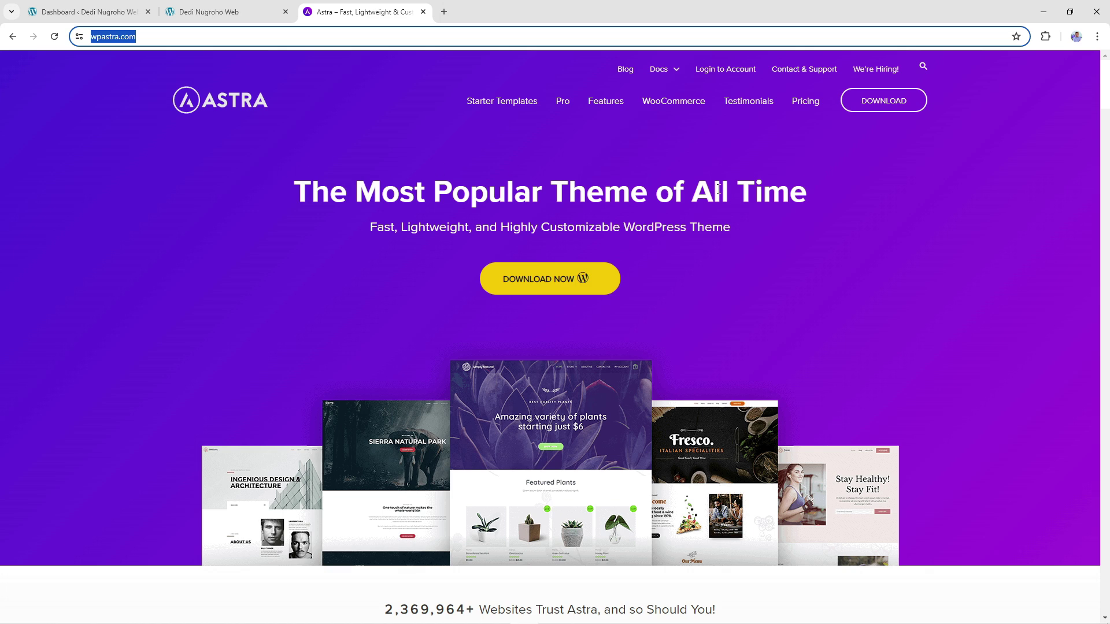
left_click(907, 219)
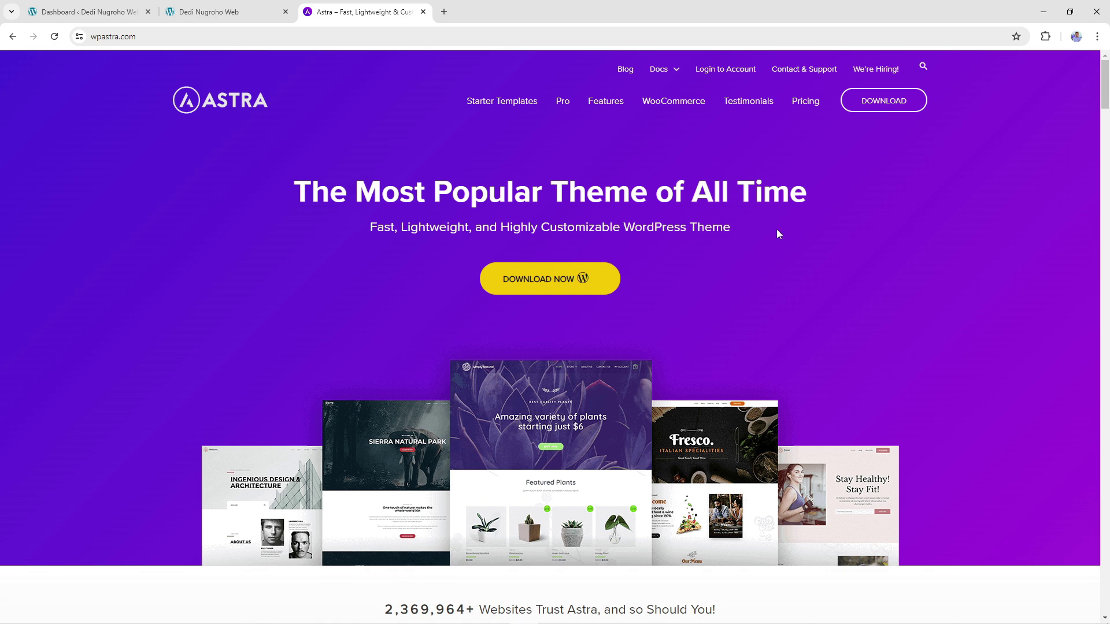
scroll(702, 233, "down", 3)
scroll(675, 230, "up", 1)
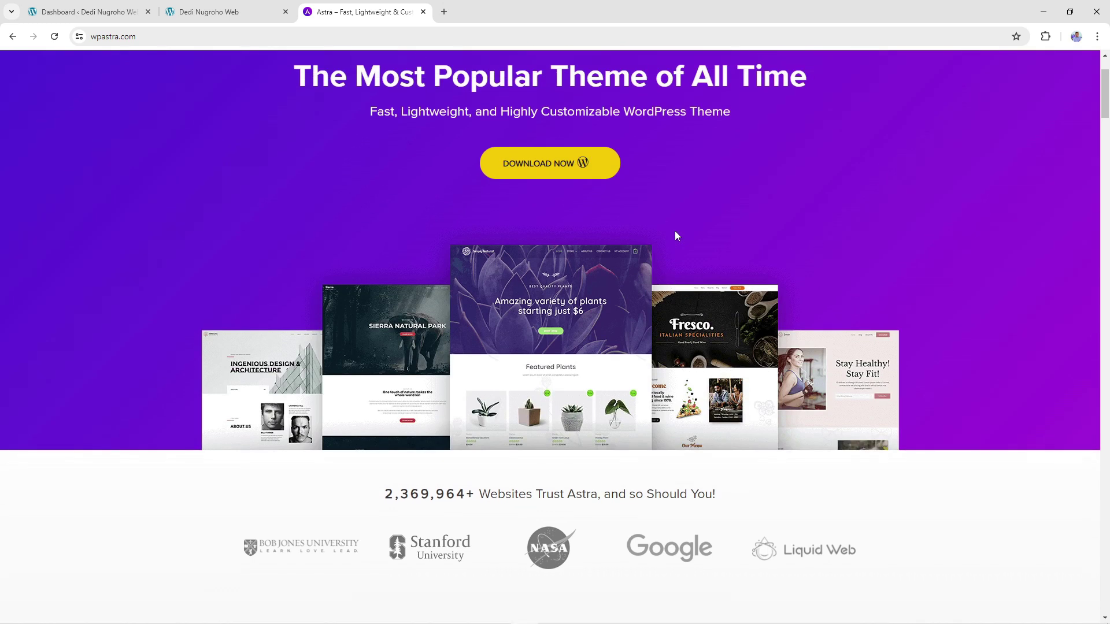
scroll(675, 230, "up", 2)
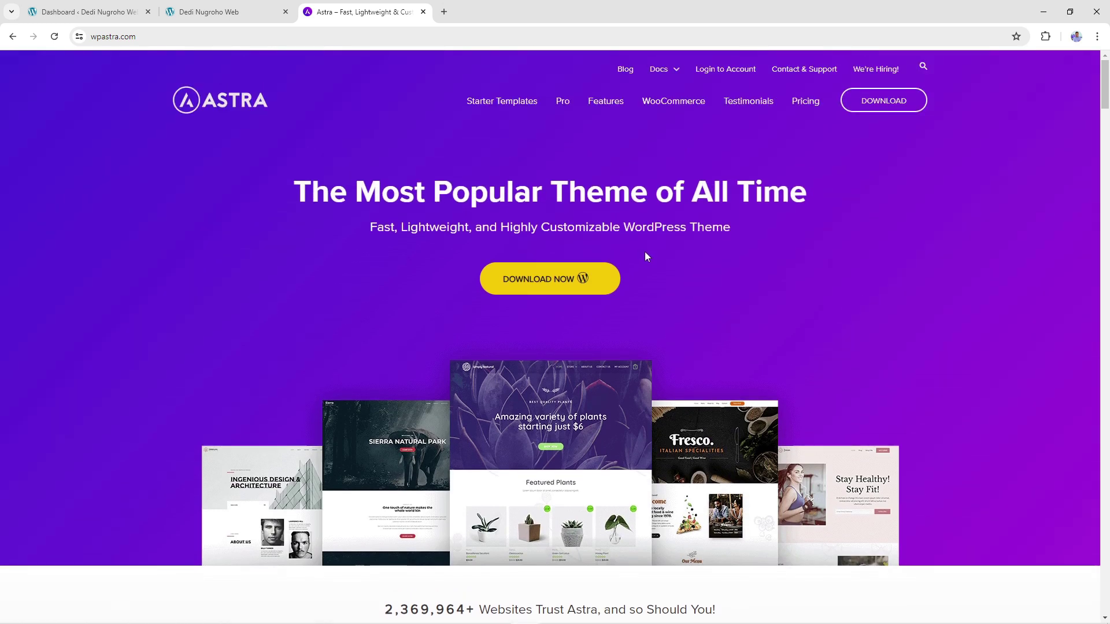
Open Astra's Starter Templates page separately, keeping the home page open, and switch to it
right_click(498, 102)
left_click(514, 109)
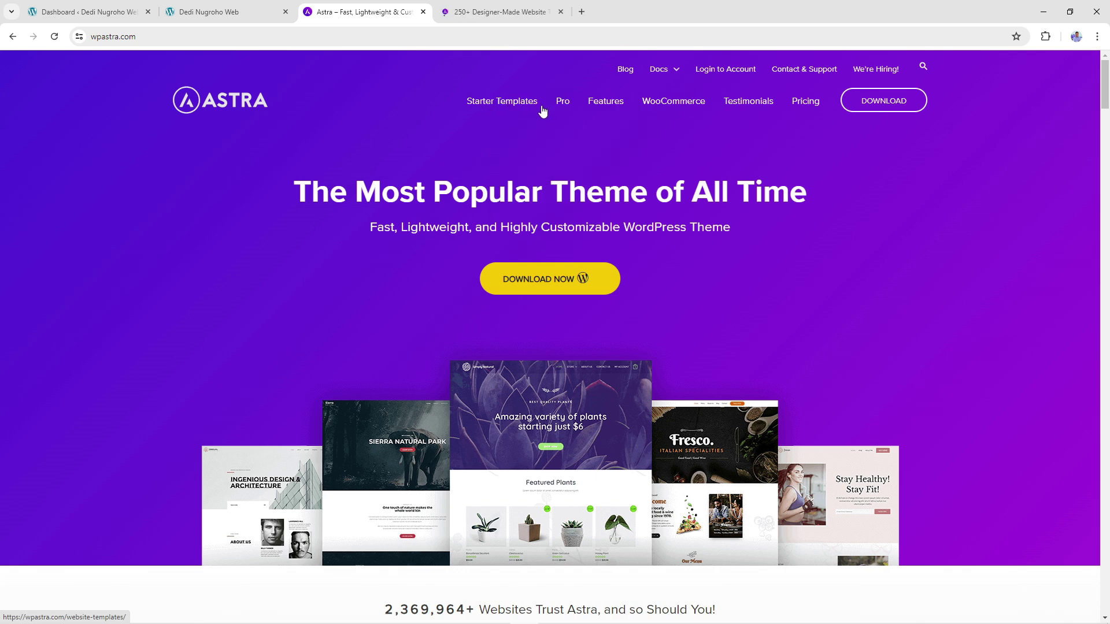
left_click(507, 17)
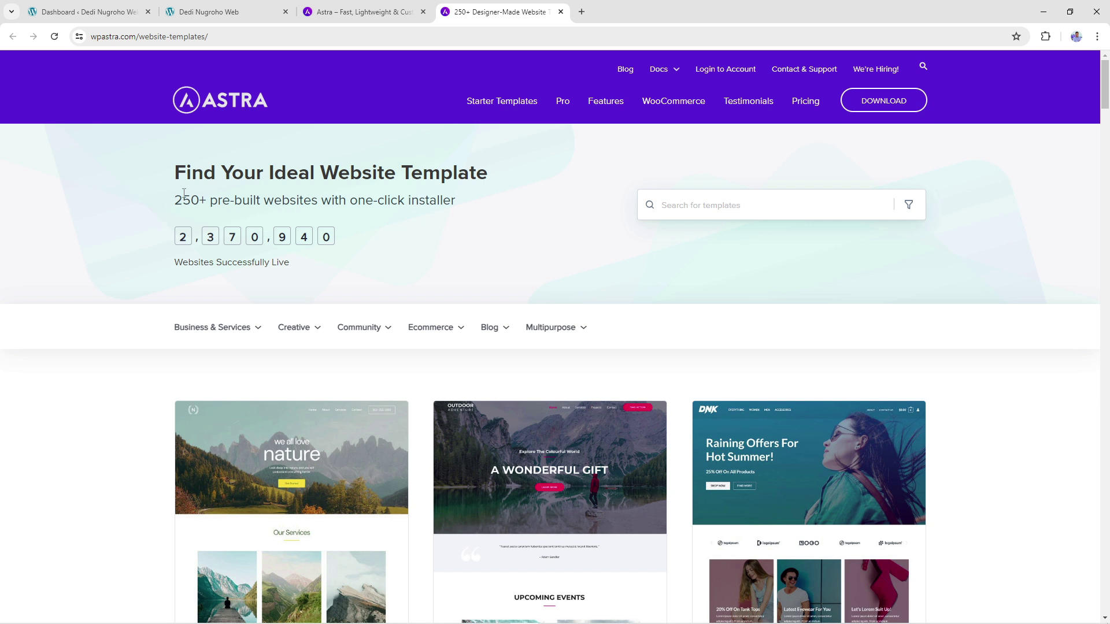
Examine the template gallery's introduction and the first website templates, such as Love Nature, Outdoor Adventure and Brandstore
left_click_drag(179, 201, 471, 197)
left_click(445, 208)
scroll(379, 256, "down", 2)
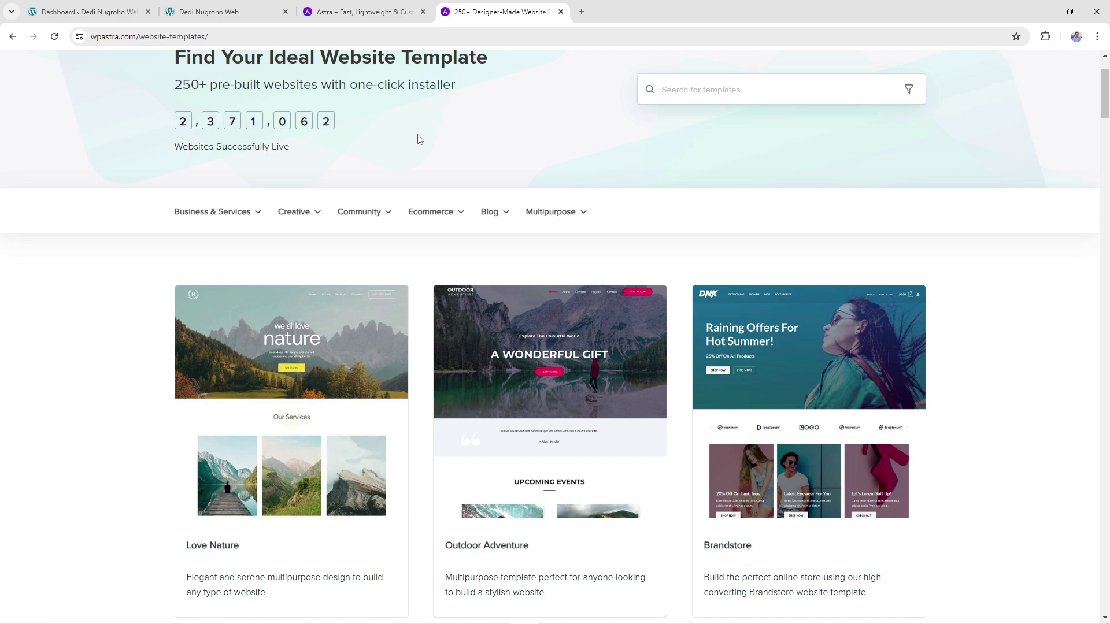
scroll(419, 139, "down", 3)
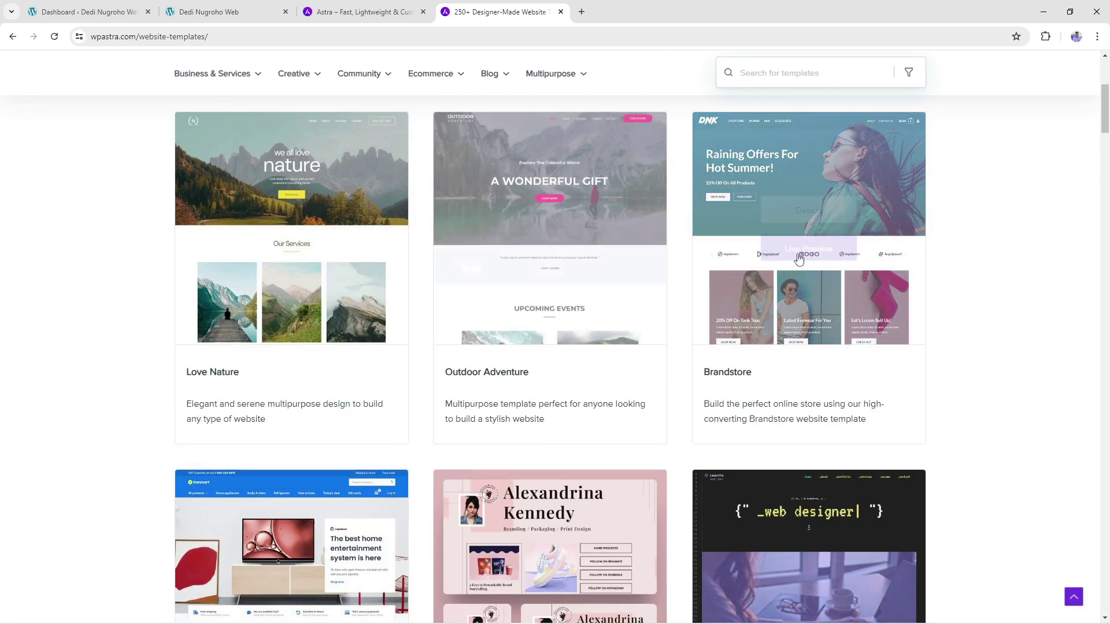
scroll(558, 260, "down", 1)
scroll(524, 258, "up", 6)
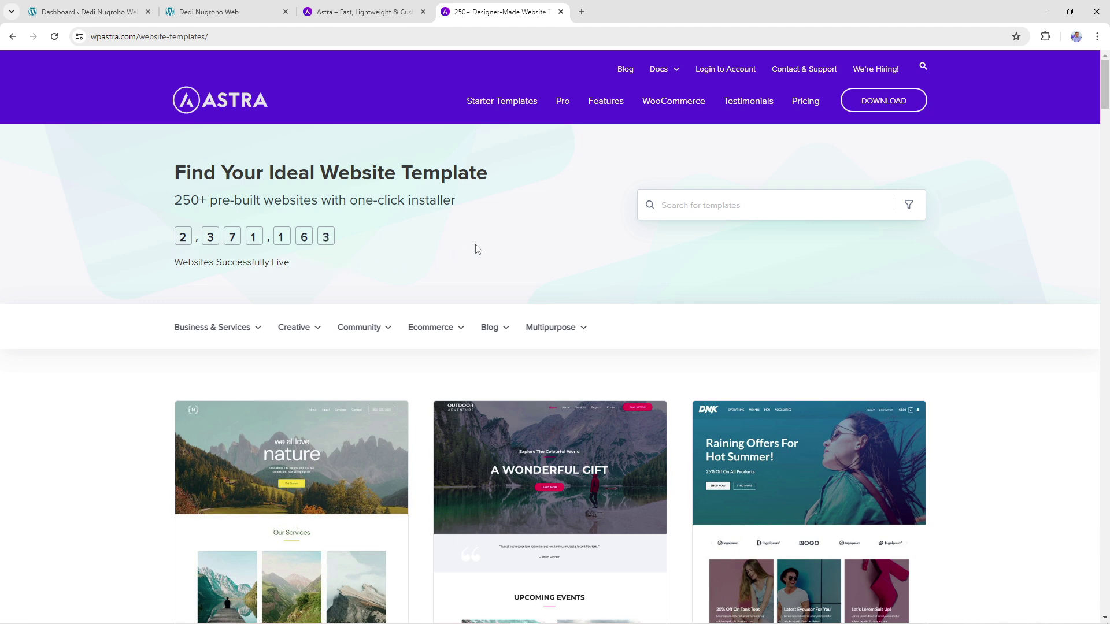
scroll(460, 279, "down", 8)
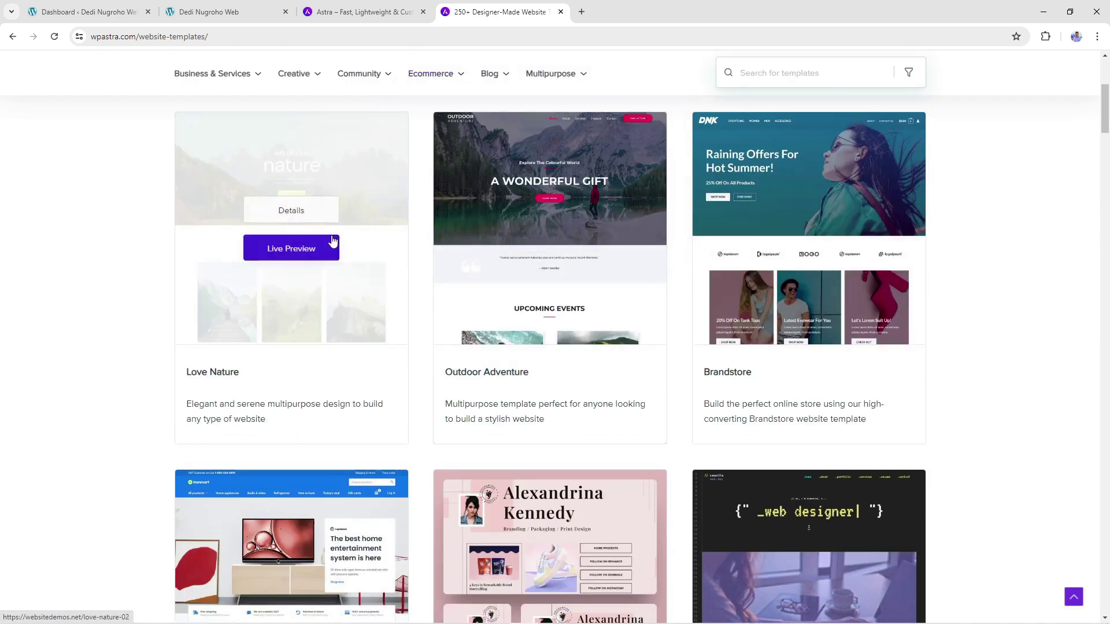
scroll(553, 261, "up", 7)
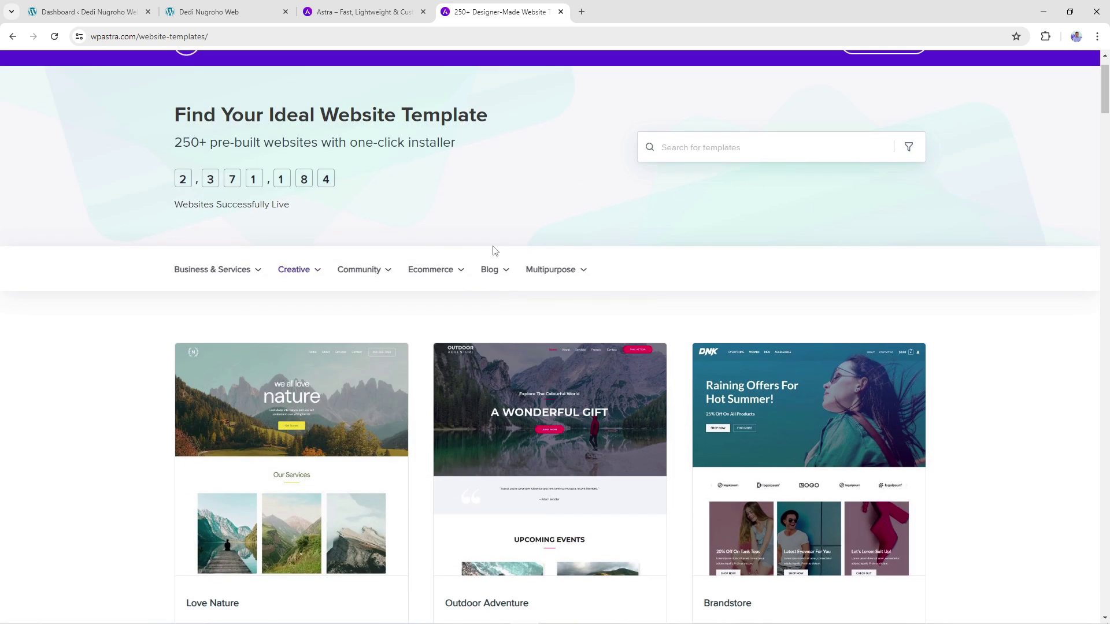
Show the Digital Agency category of Business & Services templates and browse the designs it offers
mouse_move(184, 268)
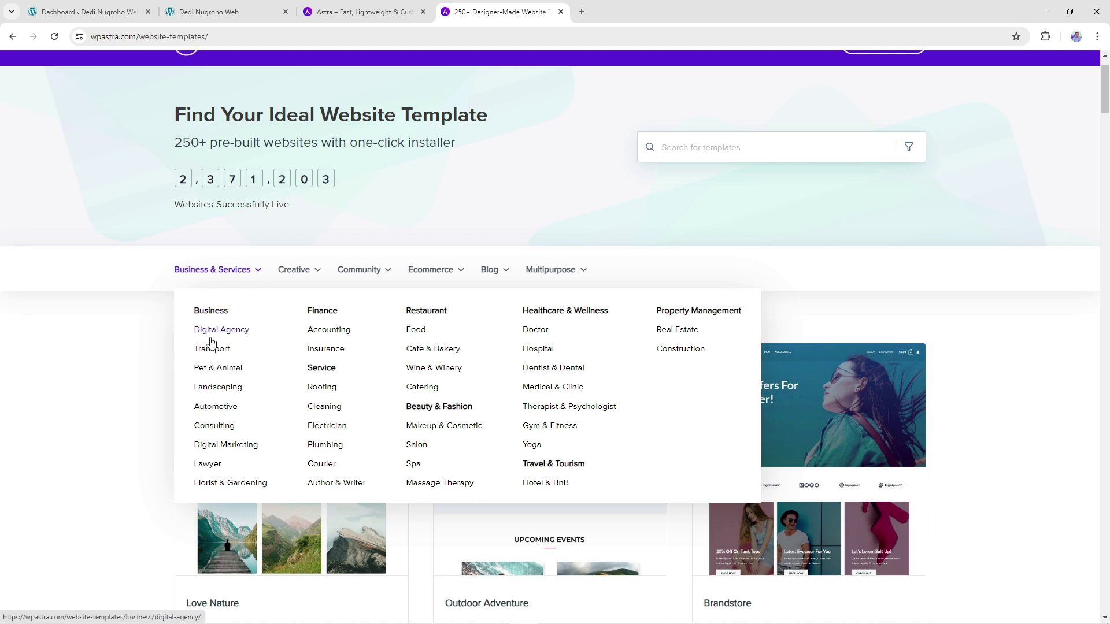
left_click(248, 336)
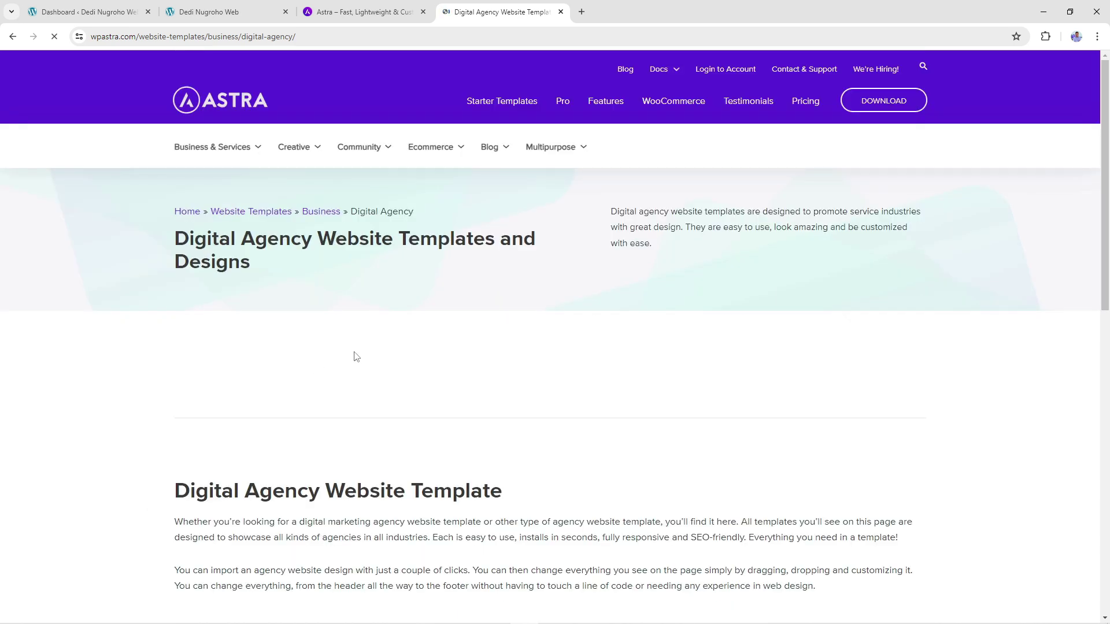
scroll(525, 406, "down", 3)
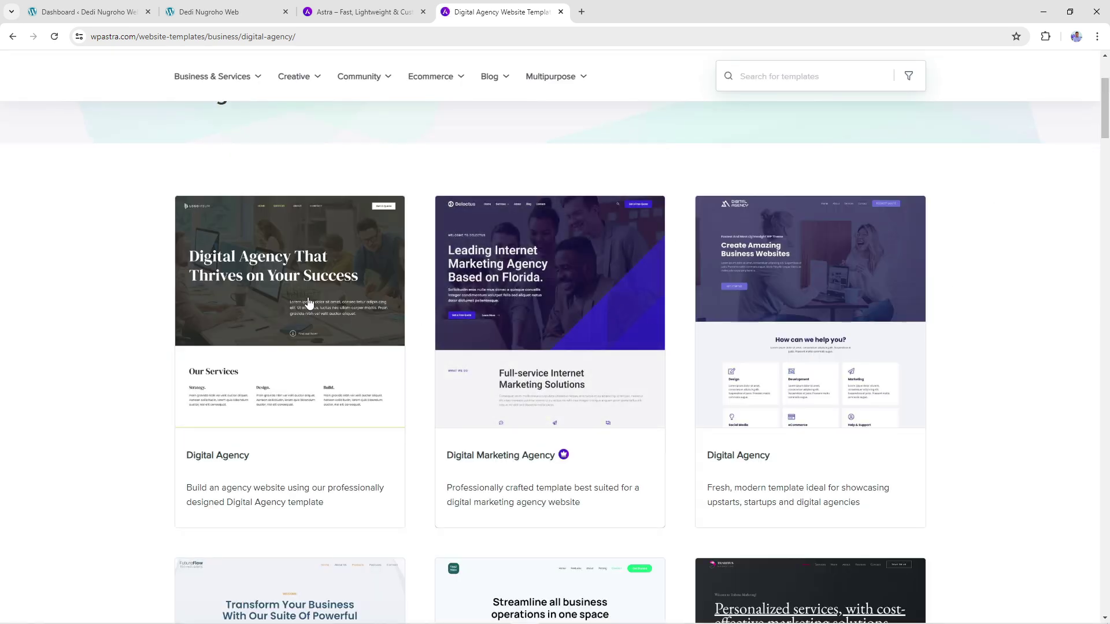
mouse_move(798, 288)
scroll(798, 288, "down", 5)
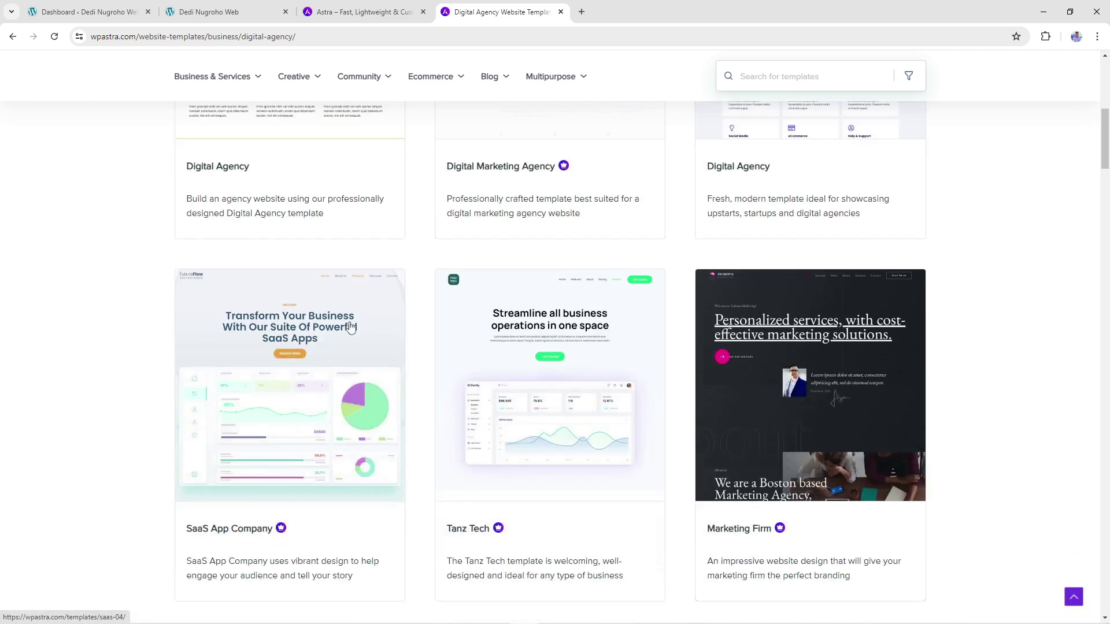
scroll(806, 352, "down", 2)
mouse_move(323, 373)
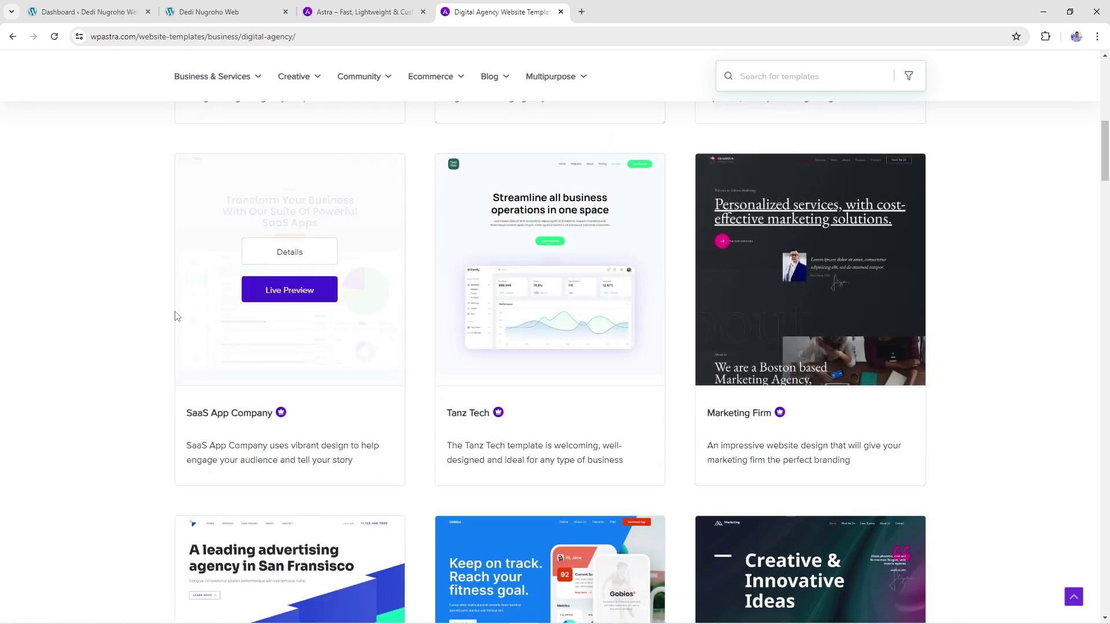
mouse_move(493, 300)
scroll(618, 344, "down", 6)
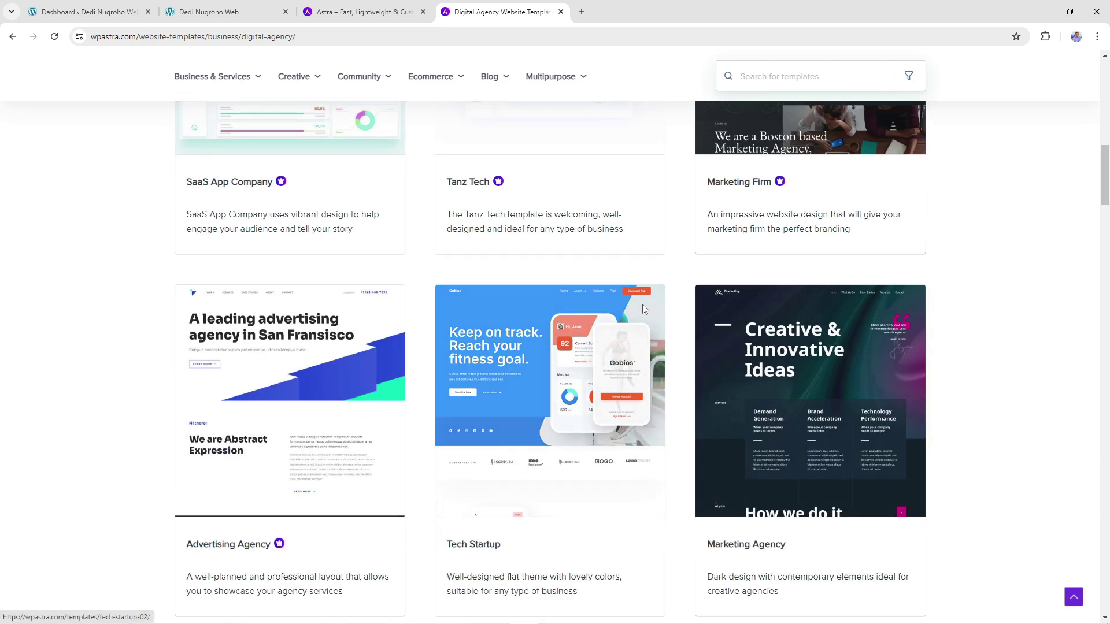
mouse_move(652, 304)
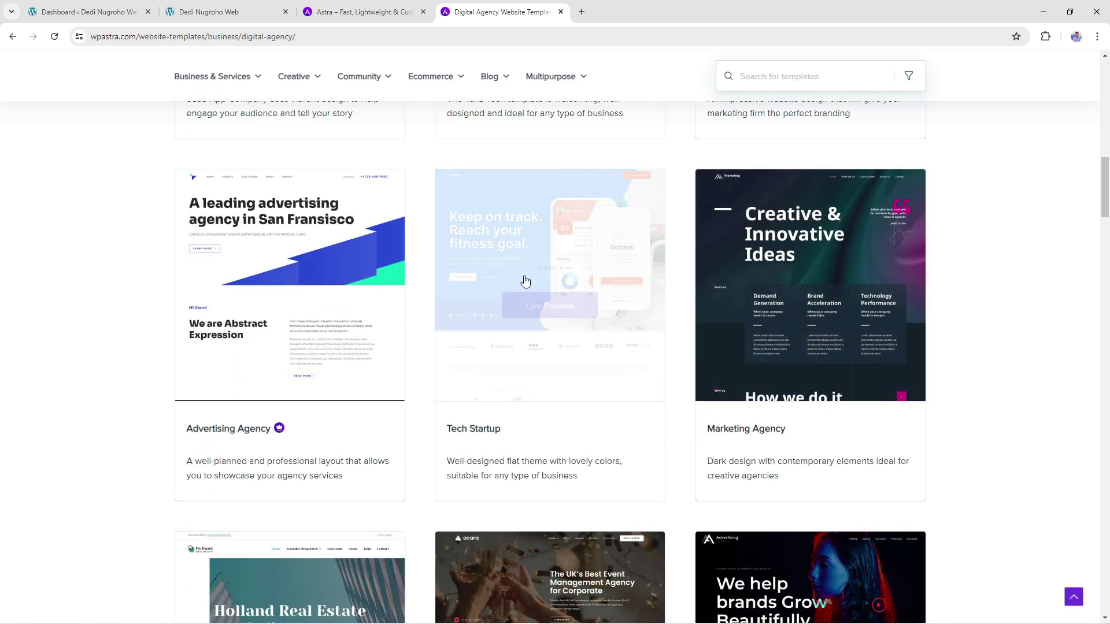
scroll(526, 280, "up", 4)
scroll(564, 431, "down", 3)
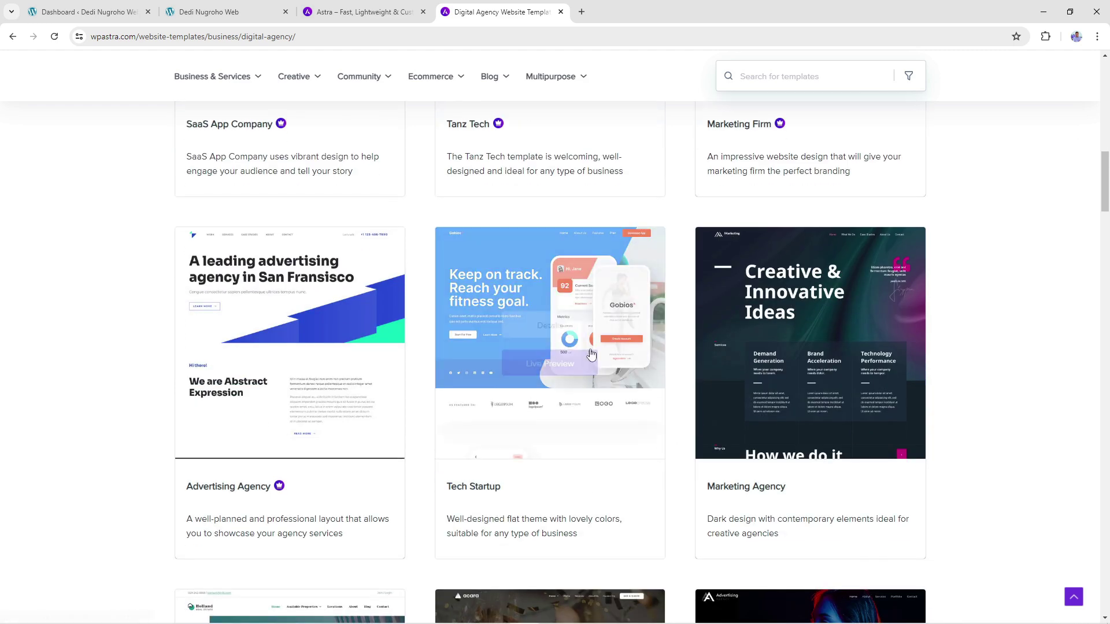
Open the live preview of the Tech Startup template separately, look through its home page and close the preview
right_click(546, 368)
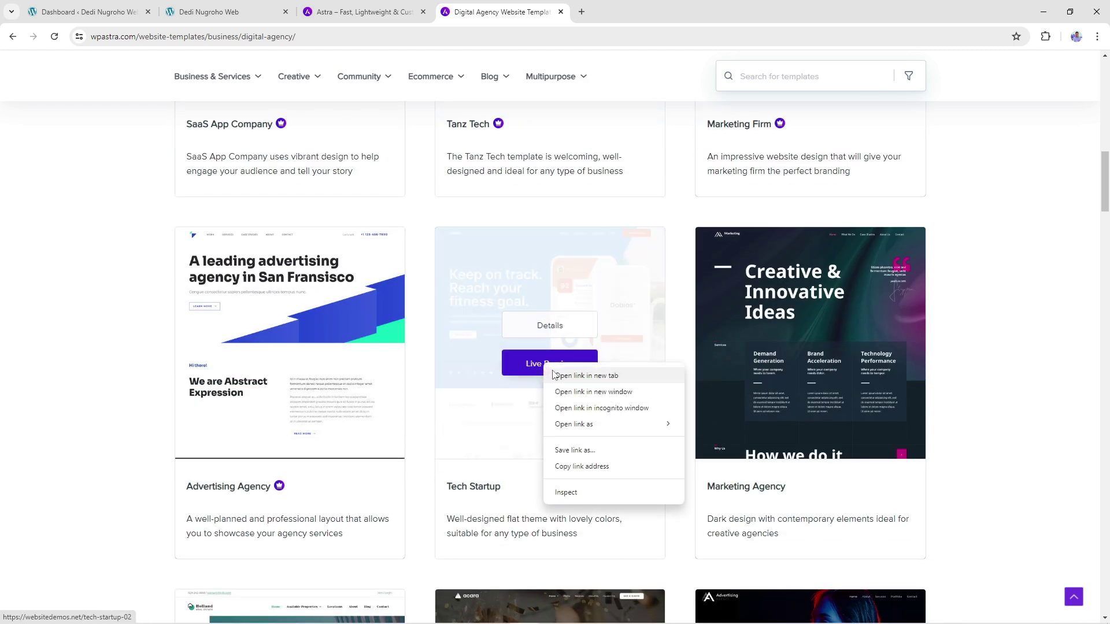
left_click(564, 372)
left_click(626, 6)
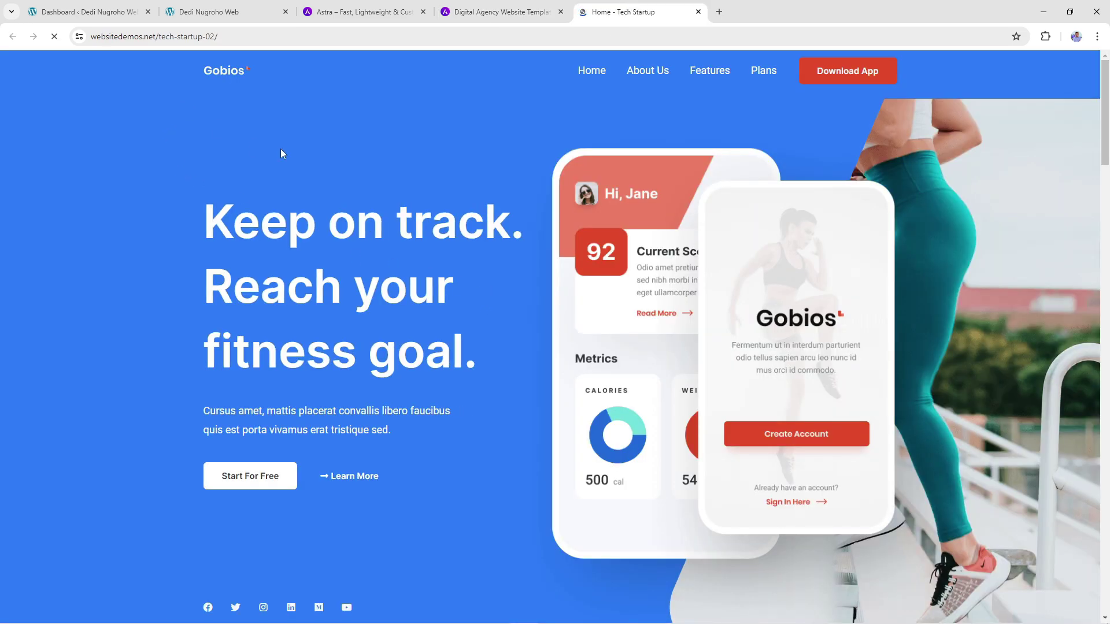
scroll(568, 283, "down", 3)
scroll(602, 198, "up", 3)
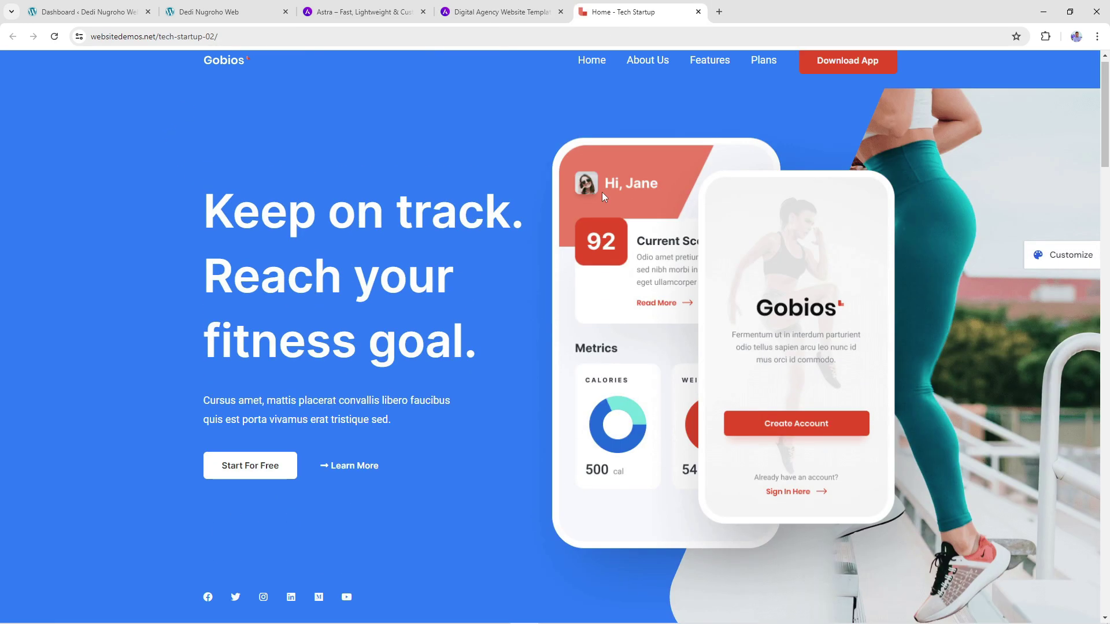
scroll(601, 190, "down", 15)
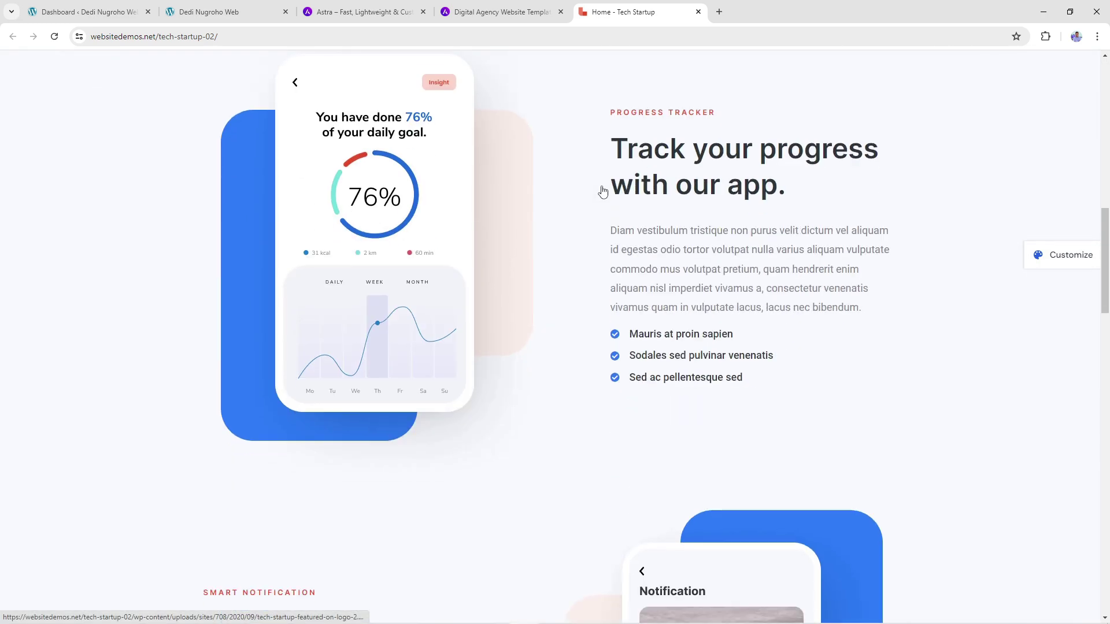
scroll(602, 197, "down", 10)
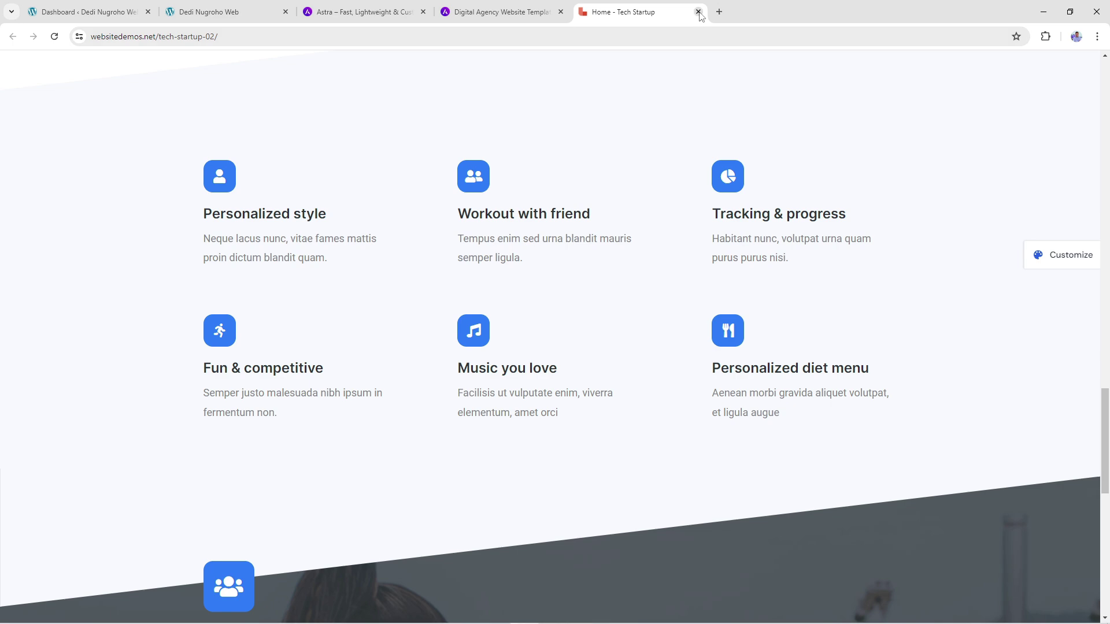
key("ctrl+w")
Look over the other template categories, including Ecommerce, Blog and Creative
scroll(386, 118, "up", 10)
mouse_move(211, 81)
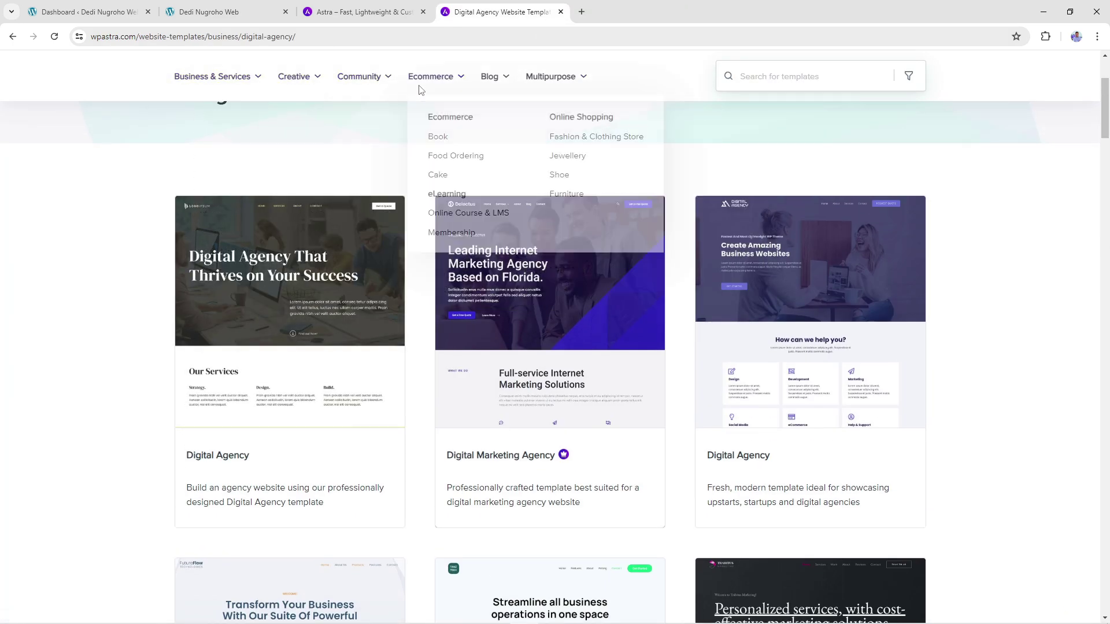
mouse_move(495, 79)
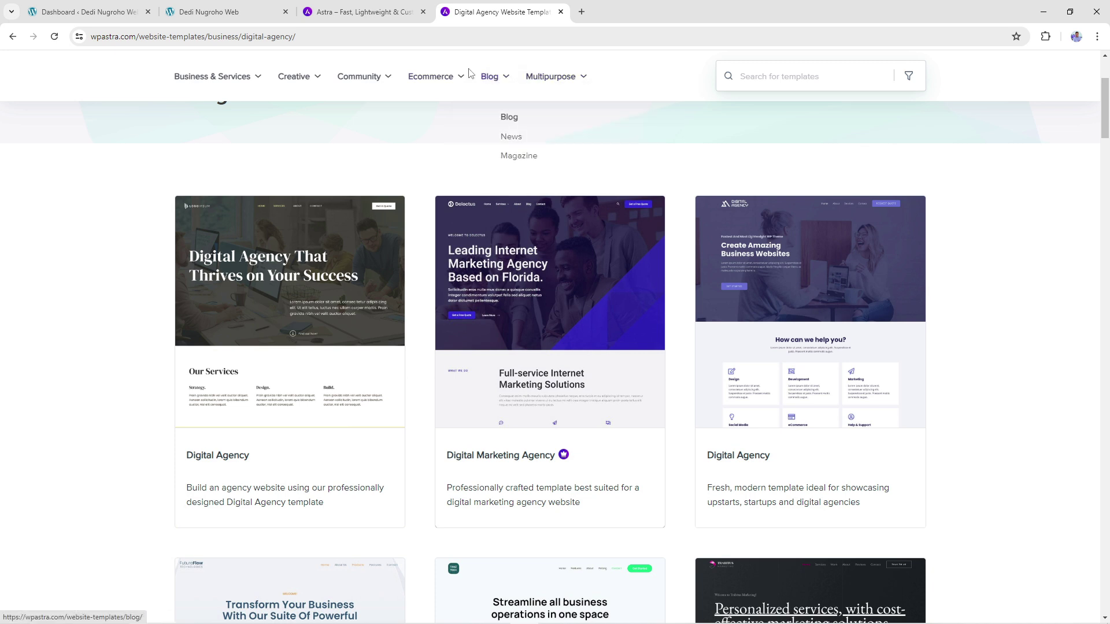
mouse_move(439, 81)
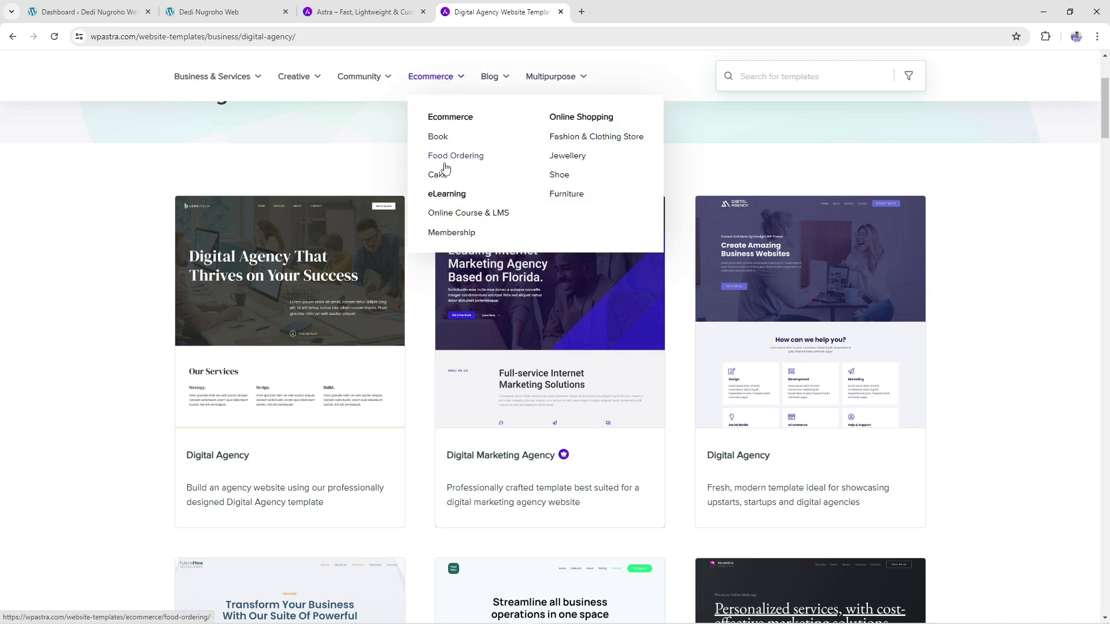
mouse_move(287, 81)
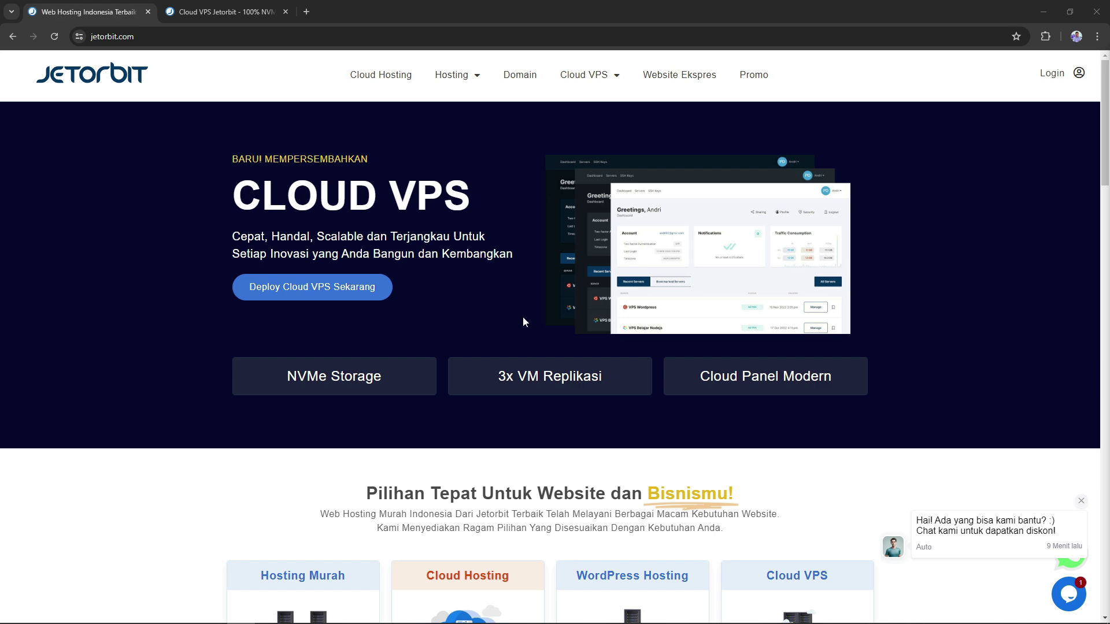
Look through the hosting services presented on the Jetorbit home page
scroll(515, 363, "down", 5)
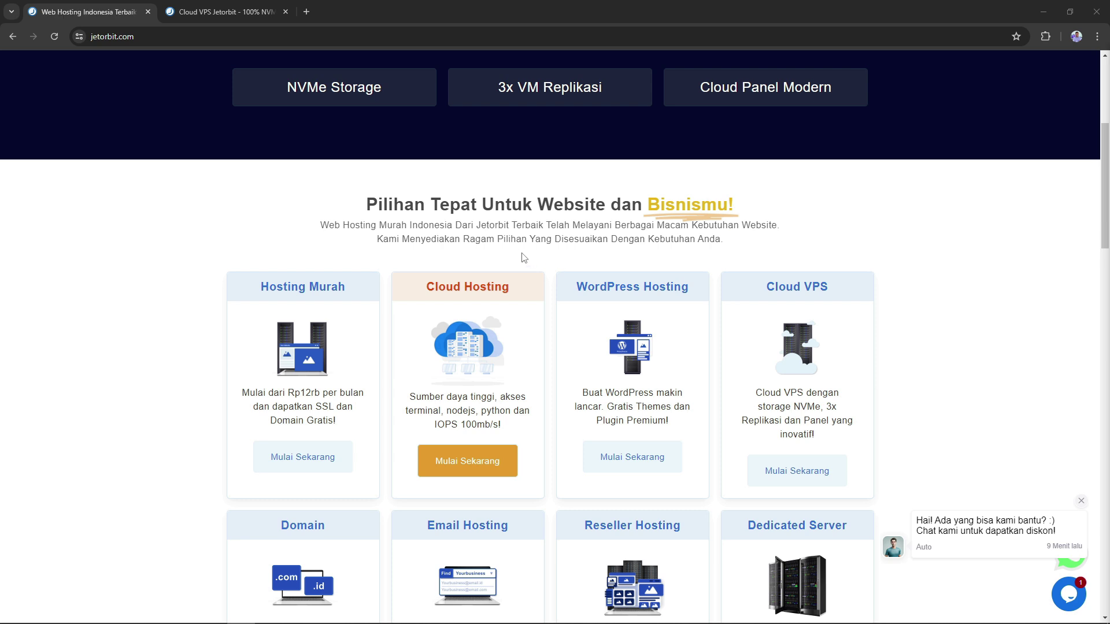
scroll(560, 262, "up", 3)
scroll(299, 496, "down", 3)
scroll(532, 279, "up", 5)
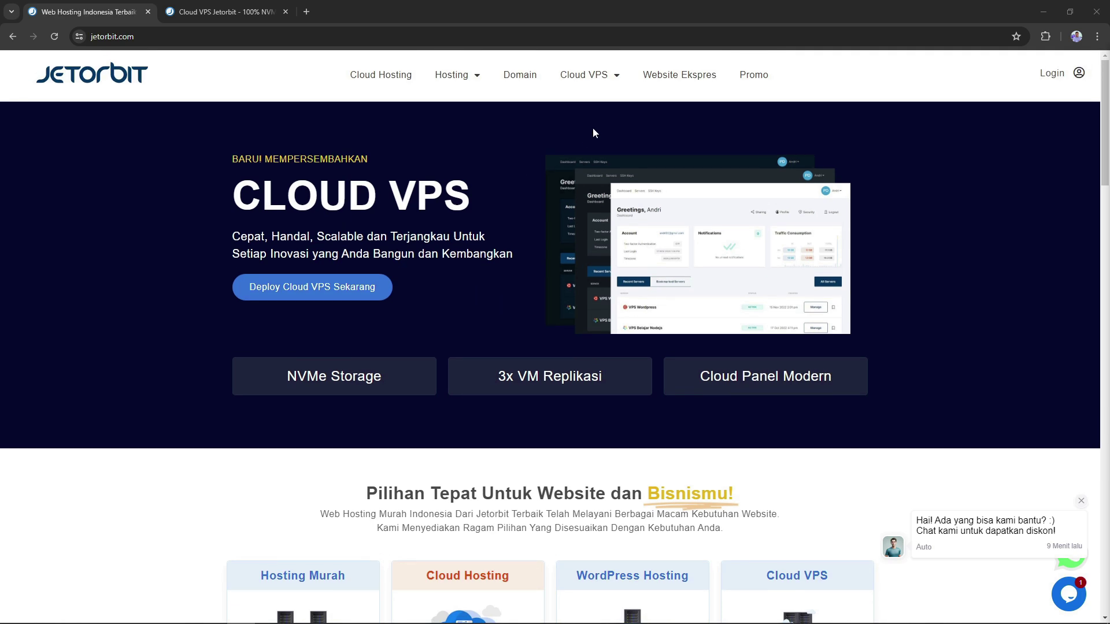
Show Jetorbit's Cloud VPS page and examine its introduction
mouse_move(584, 78)
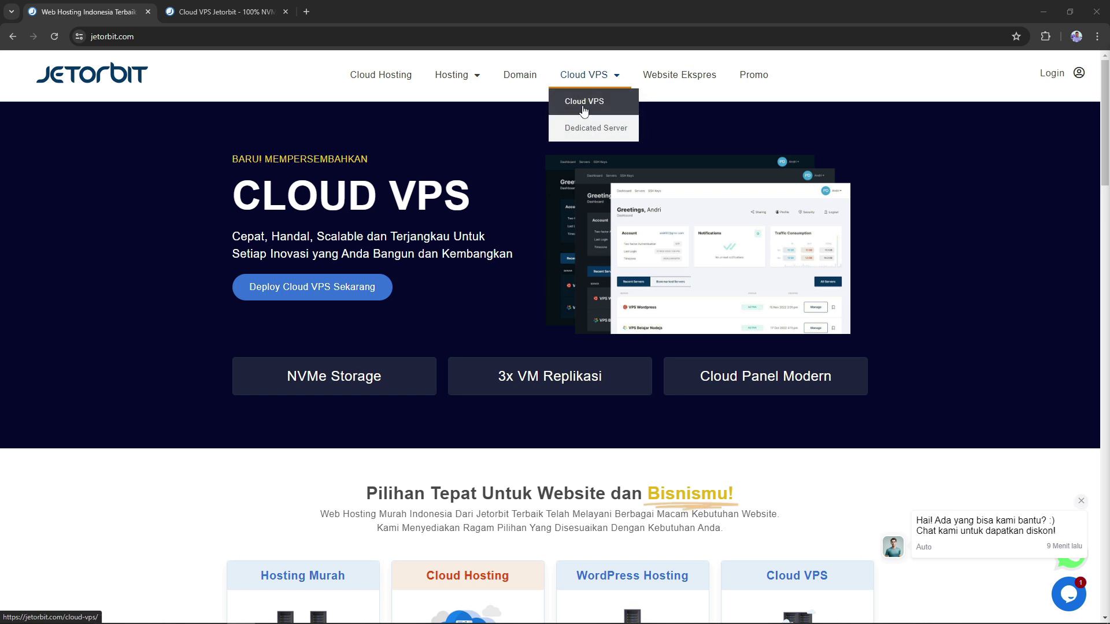
left_click(207, 8)
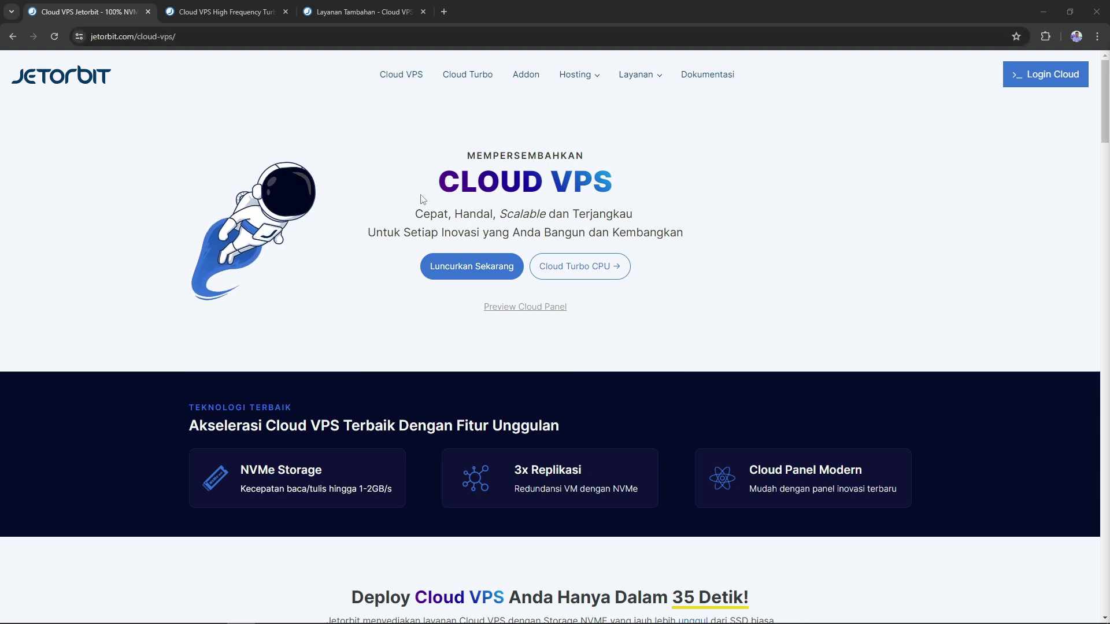
left_click_drag(440, 184, 629, 178)
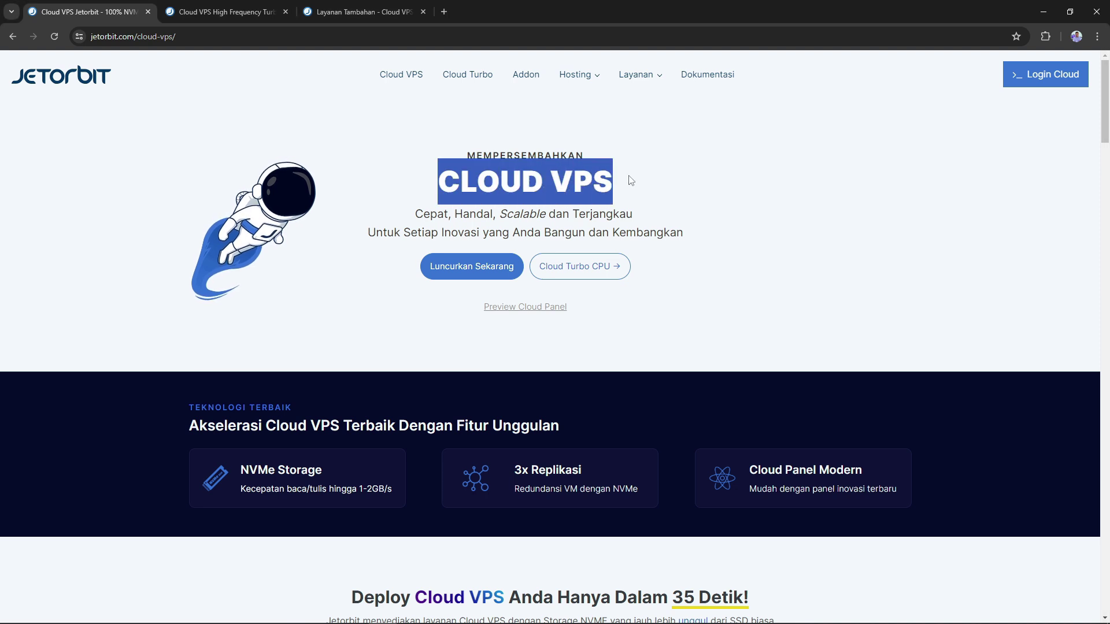
left_click(609, 196)
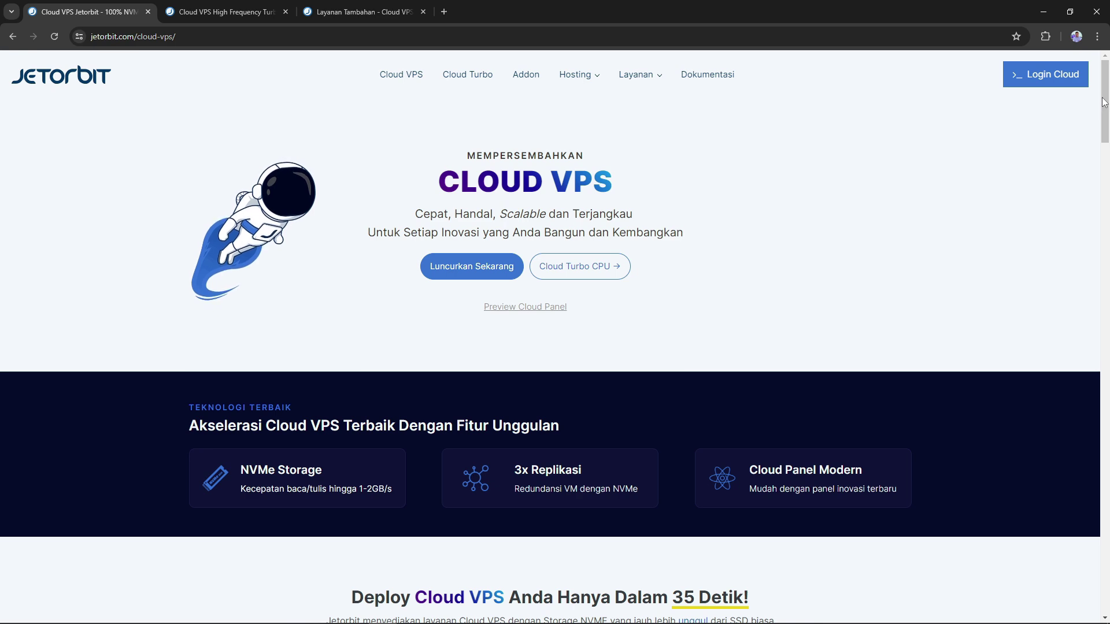
Expand the FAQ entry "Apa itu Cloud VPS?" and read its answer, highlighting the words "infrastruktur Cloud"
left_click_drag(1104, 103, 1097, 466)
left_click(296, 172)
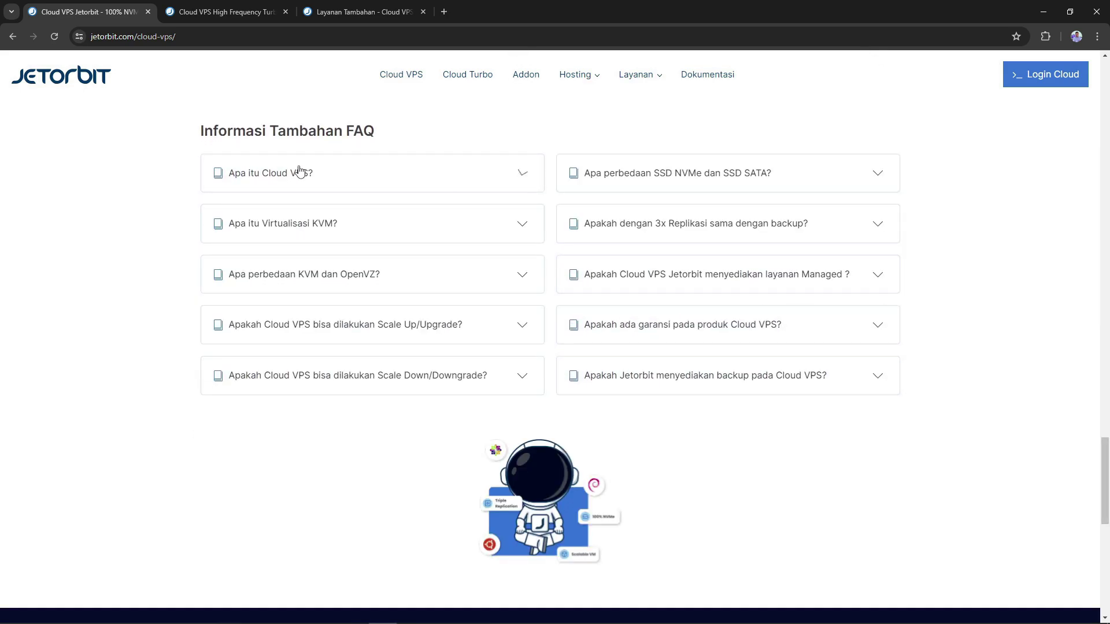
scroll(335, 231, "up", 2)
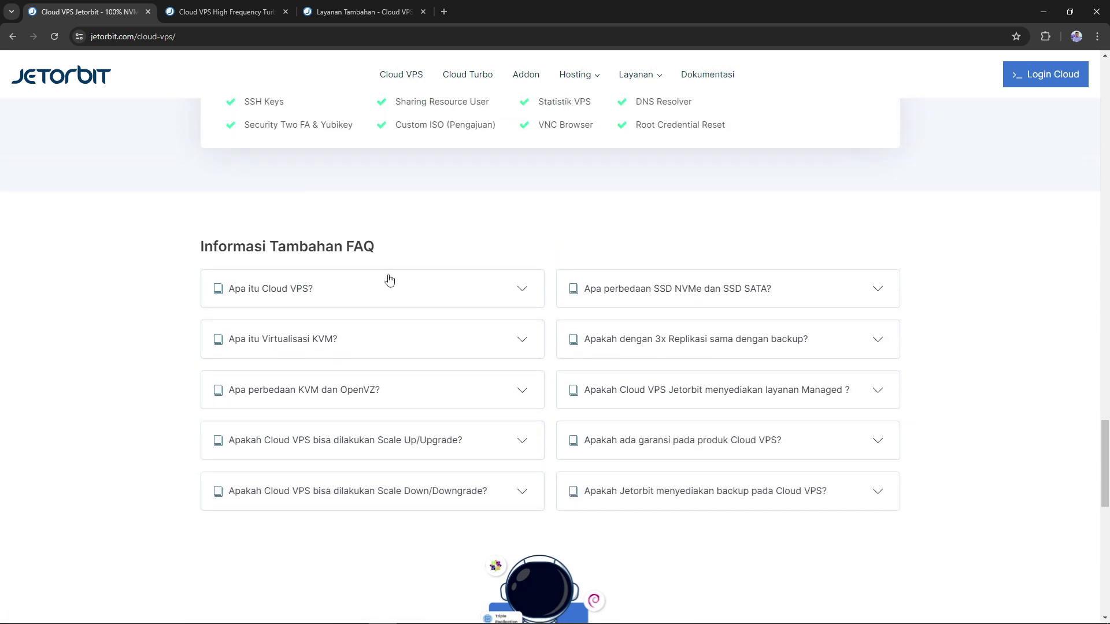
left_click(305, 289)
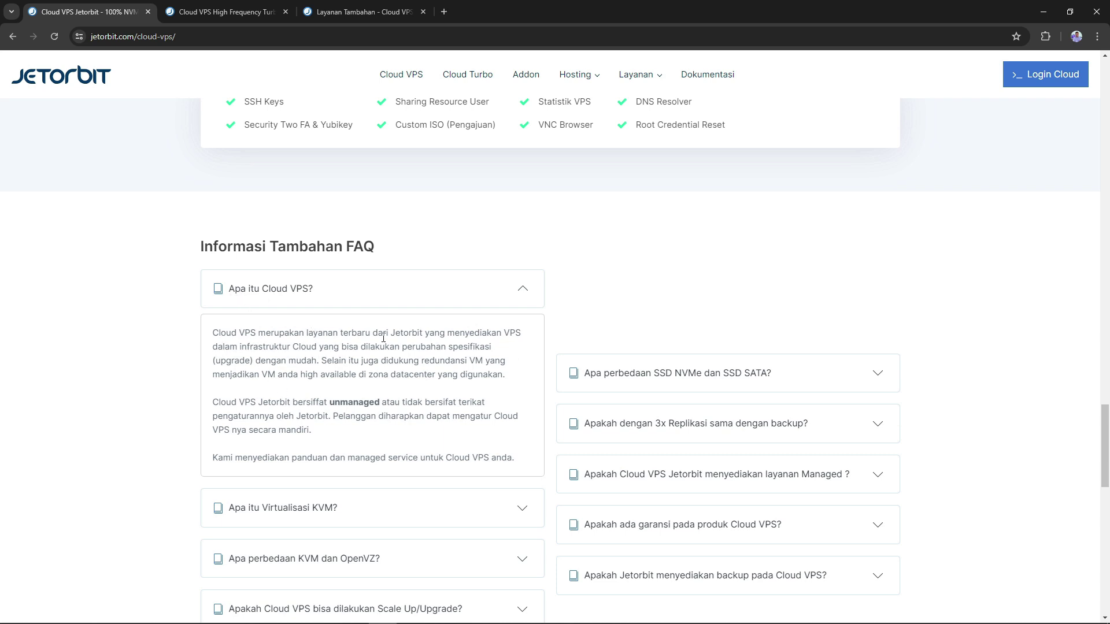
double_click(507, 335)
left_click_drag(242, 349, 320, 348)
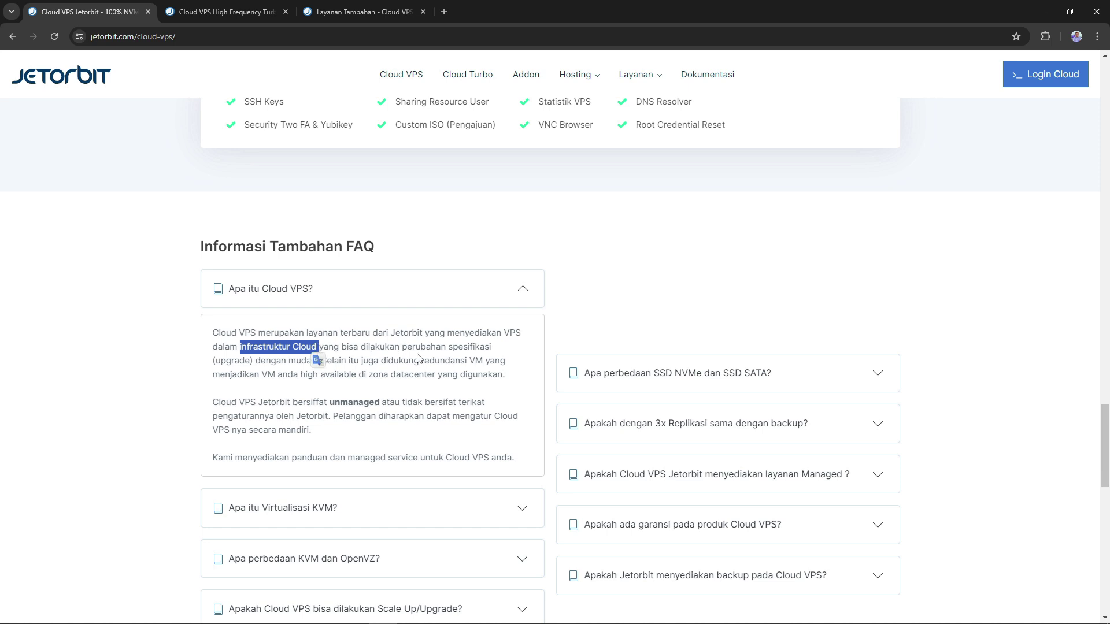
left_click(440, 359)
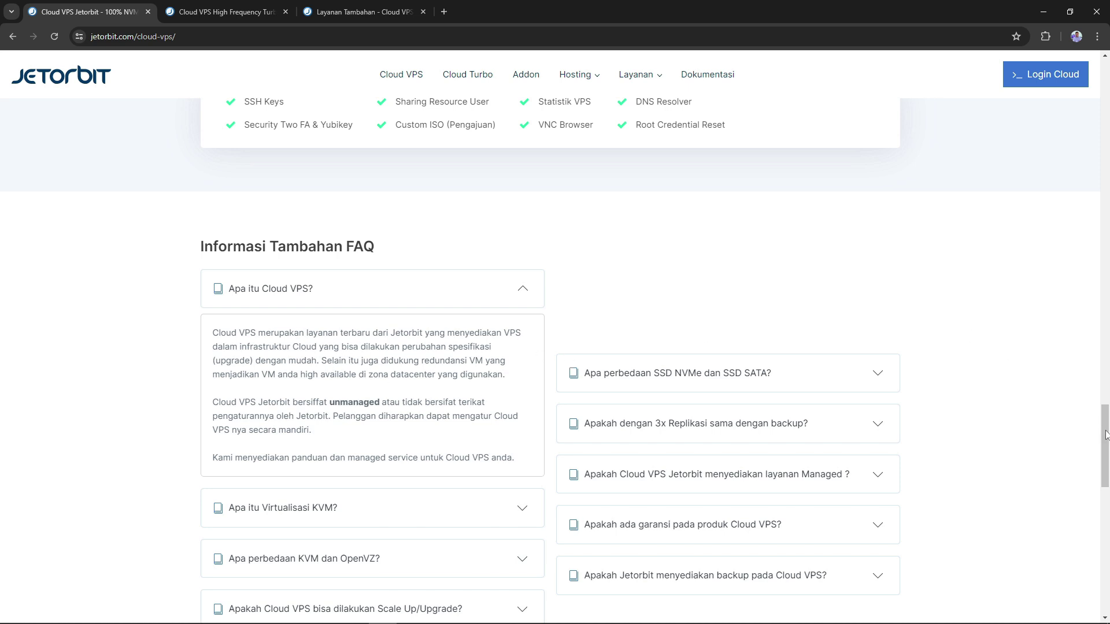
Find the Cloud VPS advantages section and read the Penyimpanan NVMe card, highlighting its heading
left_click_drag(1106, 434, 1098, 386)
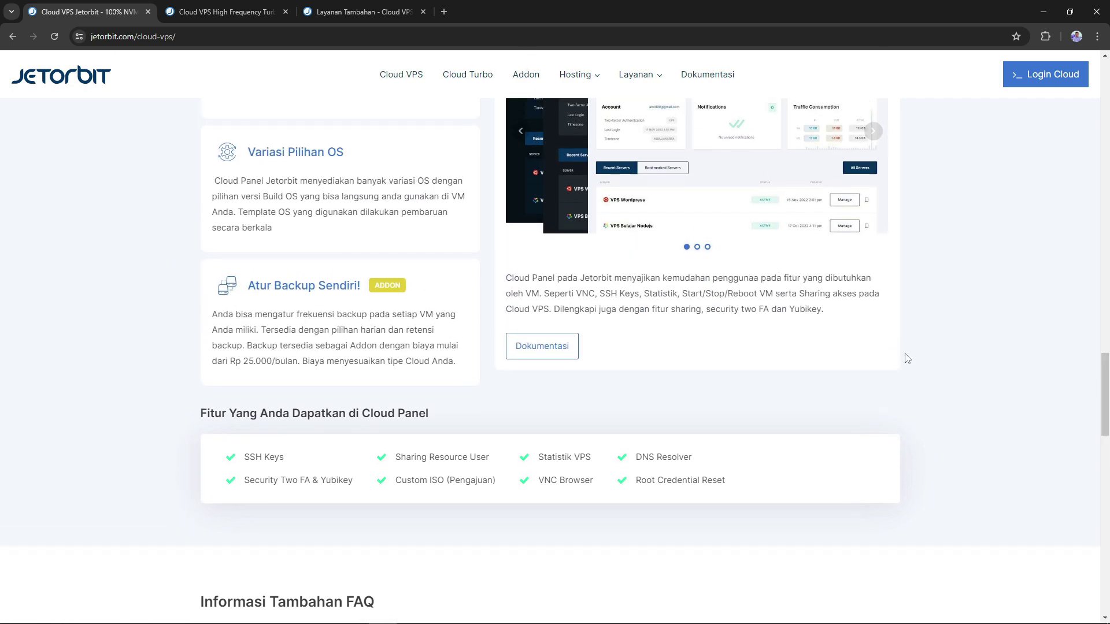
scroll(908, 370, "up", 7)
scroll(479, 364, "up", 6)
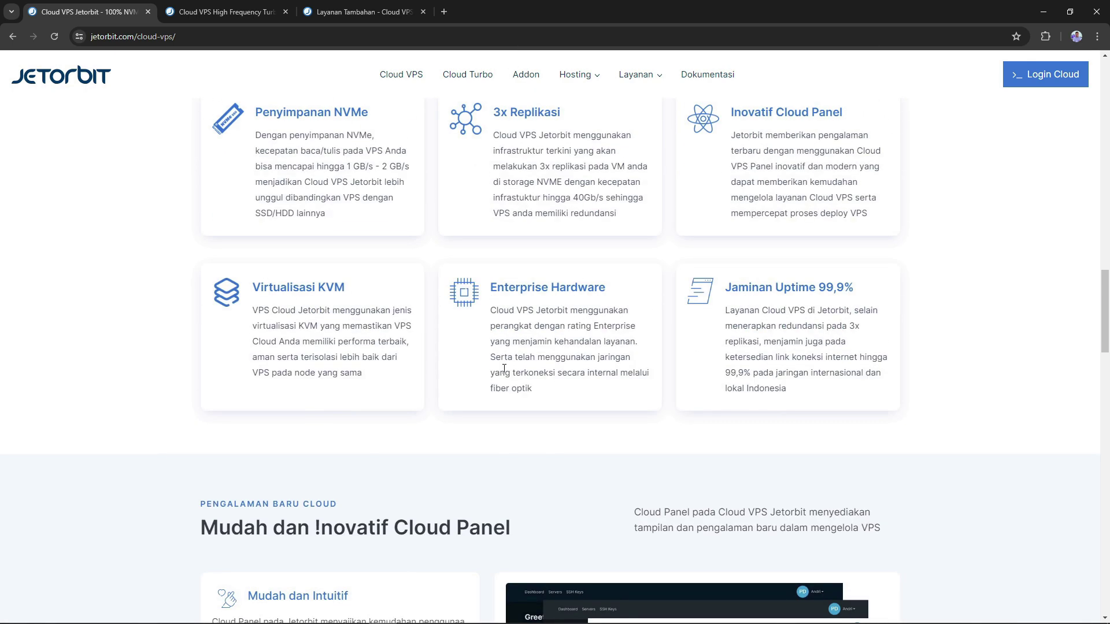
scroll(468, 366, "down", 1)
scroll(552, 367, "up", 1)
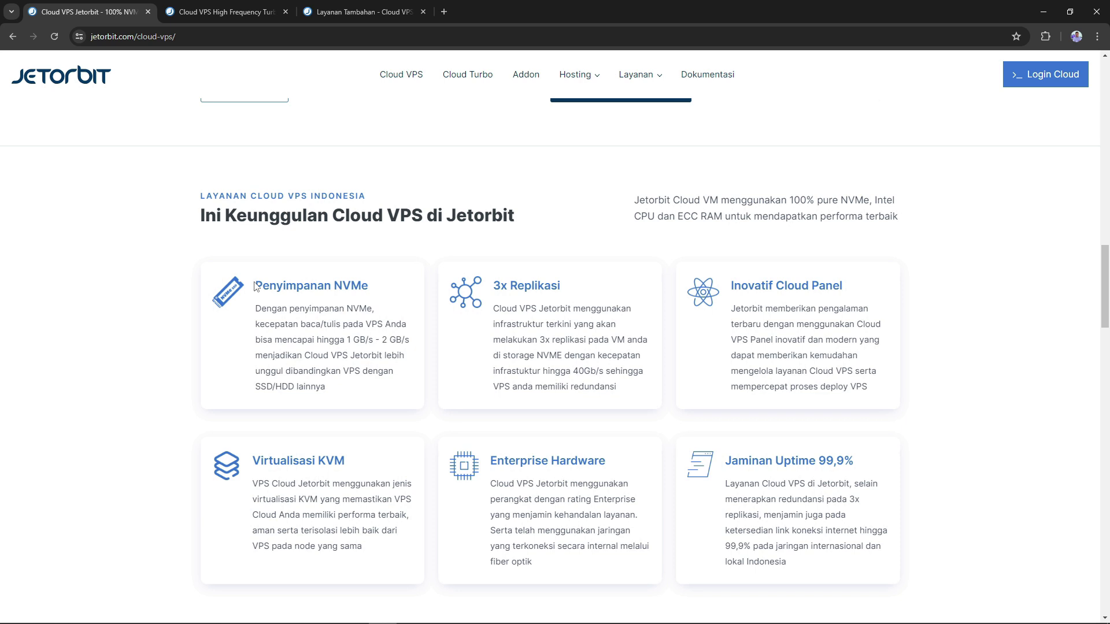
left_click_drag(255, 286, 369, 287)
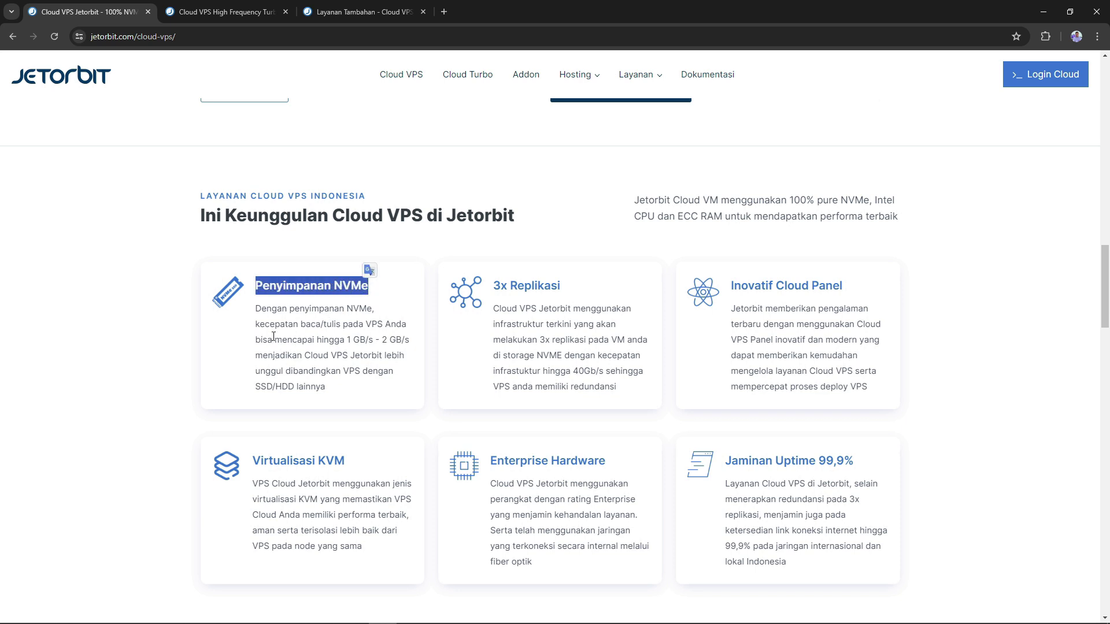
left_click(360, 309)
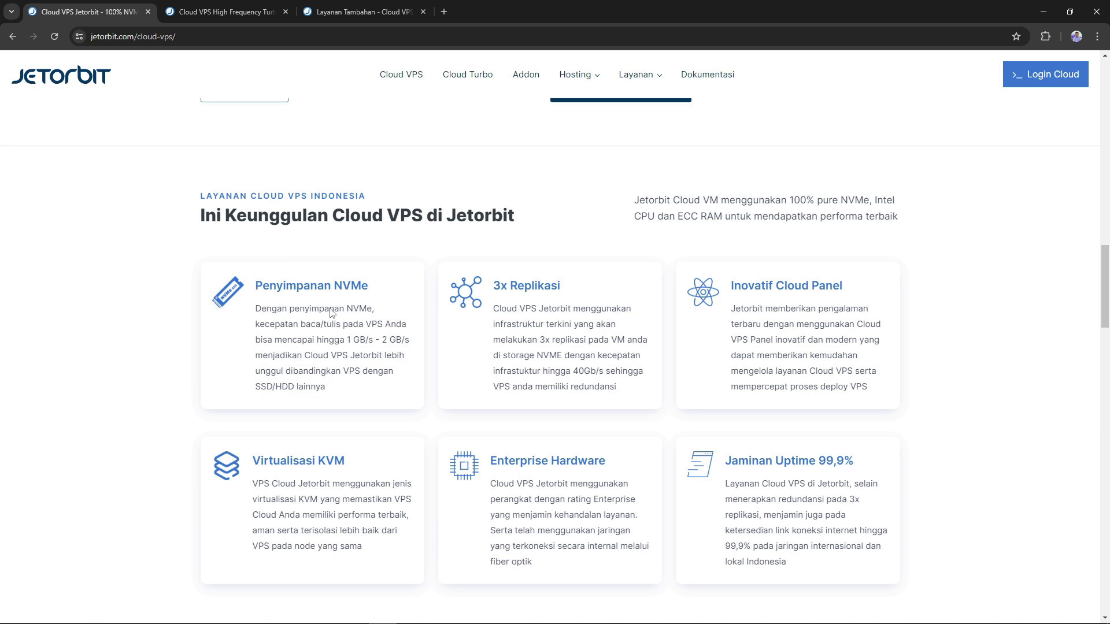
Read the 3x Replikasi and Inovatif Cloud Panel cards, highlighting their headings and the phrase "proses deploy VPS"
left_click_drag(493, 293, 562, 288)
left_click_drag(733, 283, 844, 278)
left_click(842, 305)
left_click_drag(809, 356, 853, 381)
left_click(810, 389)
left_click_drag(734, 388, 873, 387)
left_click(810, 384)
left_click_drag(789, 388, 833, 387)
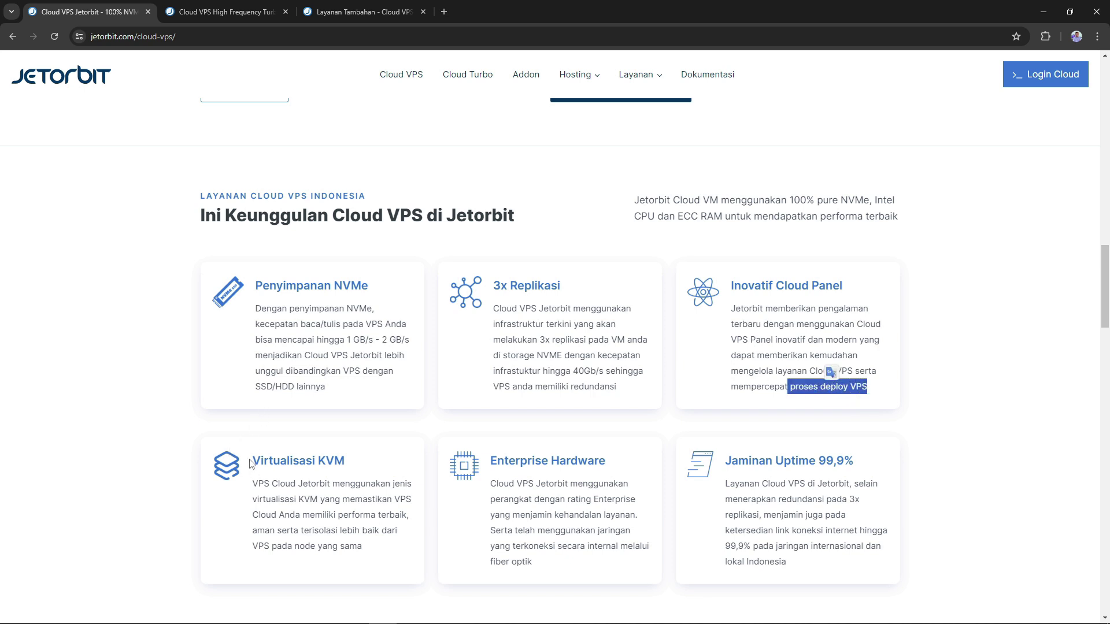
Go through the Virtualisasi KVM, Enterprise Hardware and Jaminan Uptime 99,9% cards, highlighting each heading
left_click_drag(258, 463, 372, 454)
left_click_drag(491, 462, 608, 463)
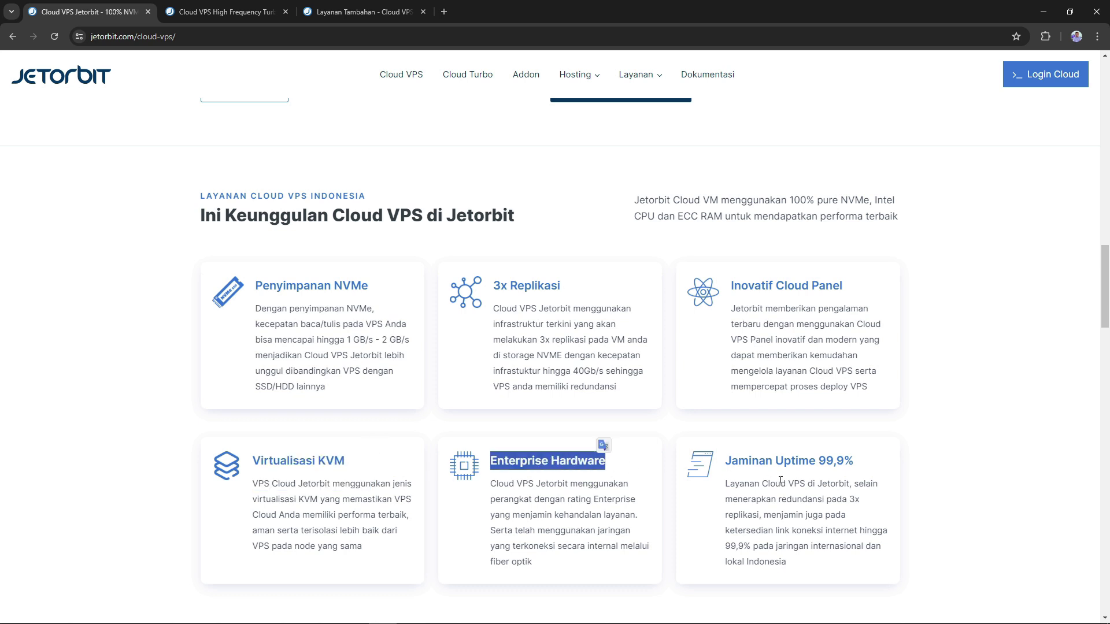
left_click_drag(727, 463, 853, 463)
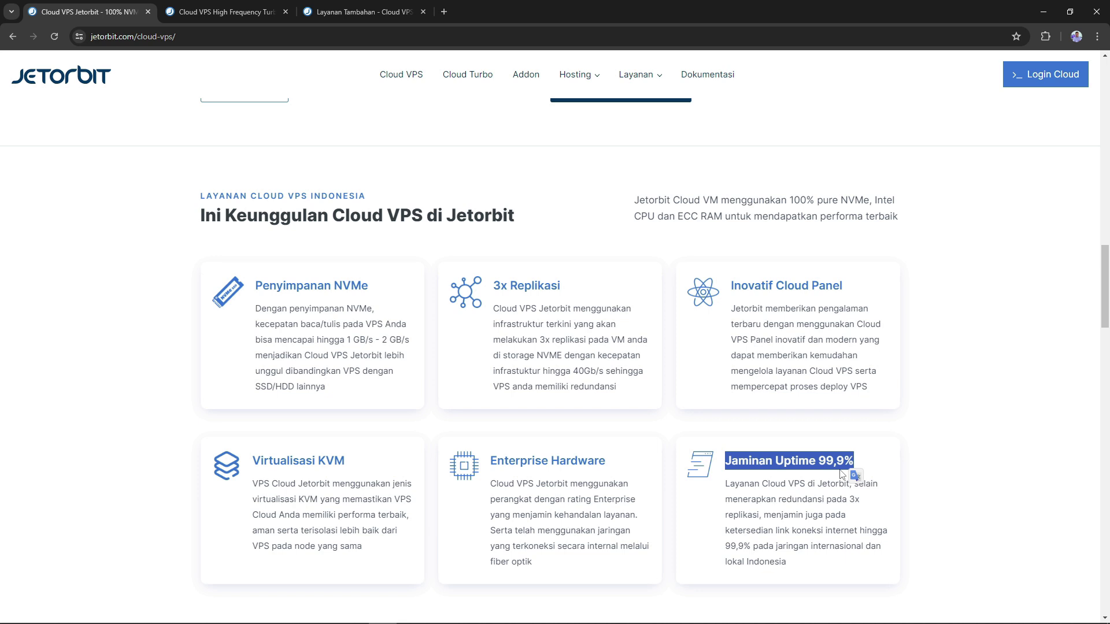
left_click(818, 479)
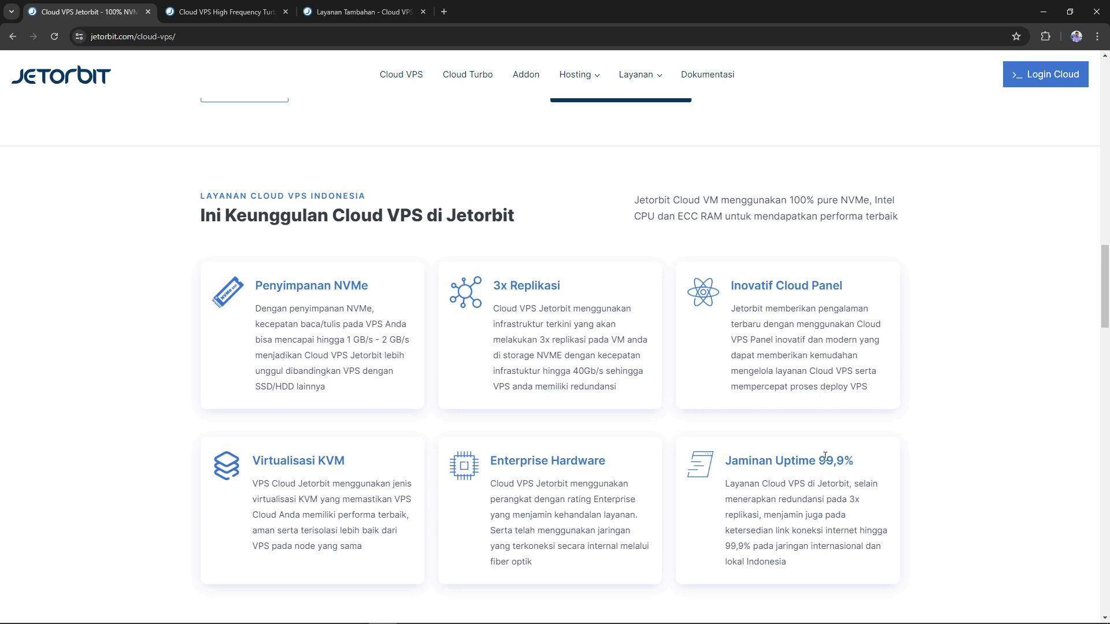
left_click_drag(726, 461, 864, 461)
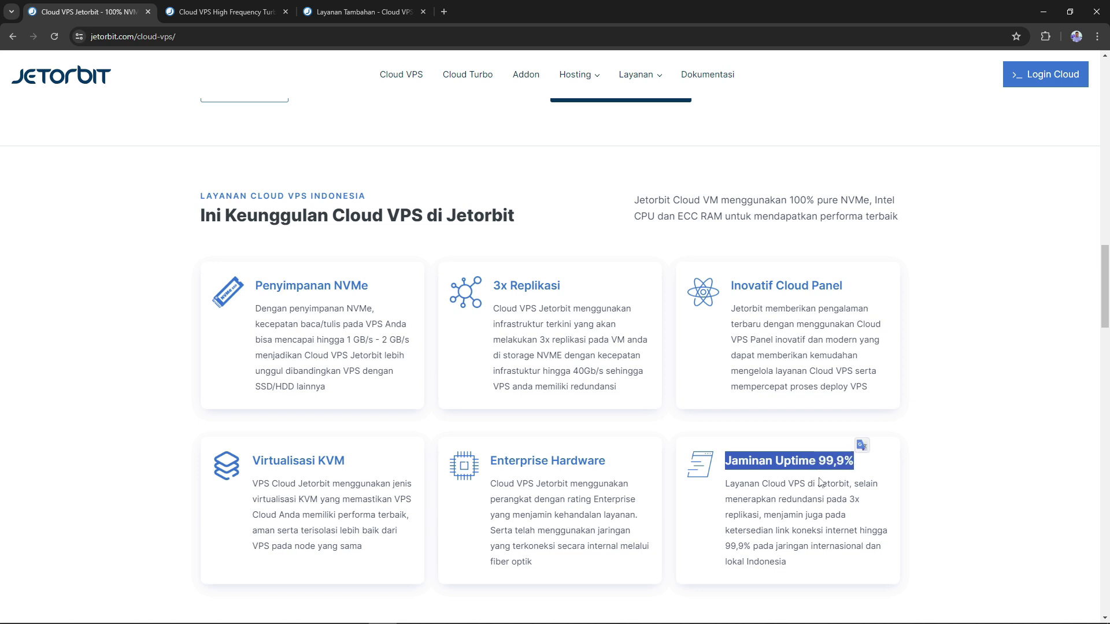
scroll(822, 482, "up", 1)
left_click(851, 549)
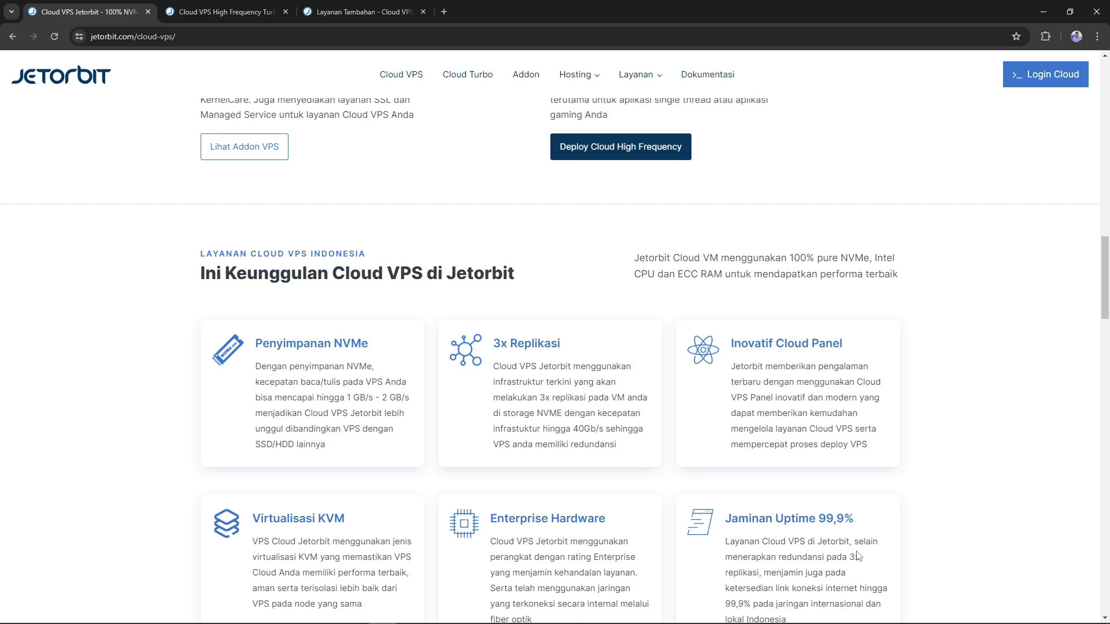
Examine the features included with the Cloud VPS plans, highlighting "Data Center Jakarta & Singapore"
scroll(857, 555, "up", 6)
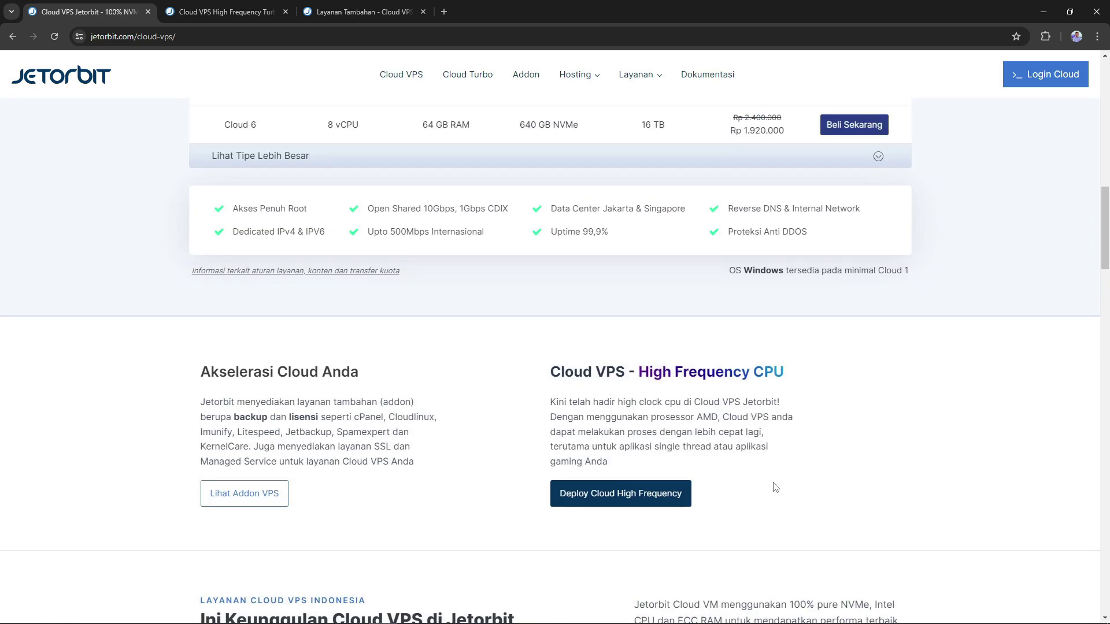
scroll(717, 440, "up", 2)
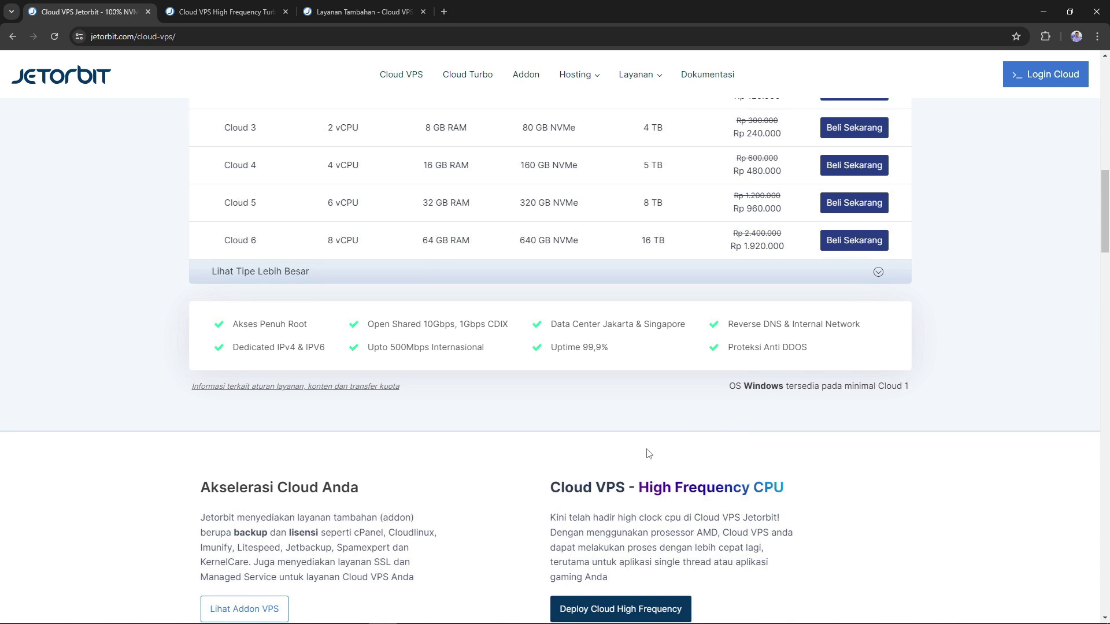
scroll(606, 483, "down", 2)
scroll(697, 438, "up", 2)
left_click_drag(551, 325, 687, 324)
left_click(665, 324)
Compare the Cloud VPS plan prices for the Indonesia and Singapore locations, ending on Indonesia
scroll(578, 405, "up", 4)
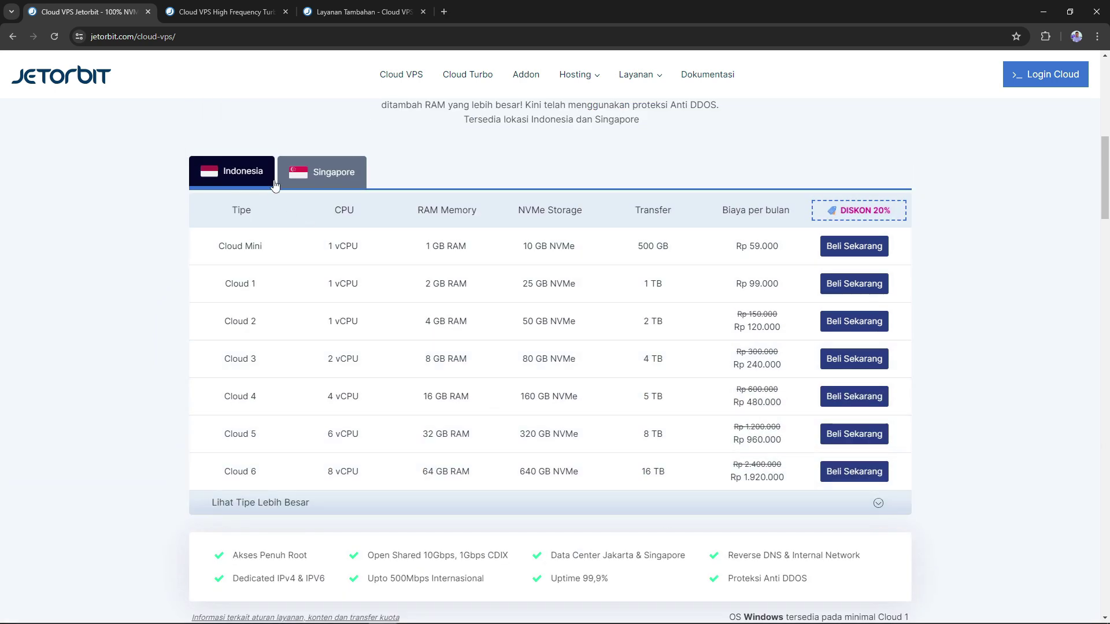
left_click(330, 176)
left_click(236, 173)
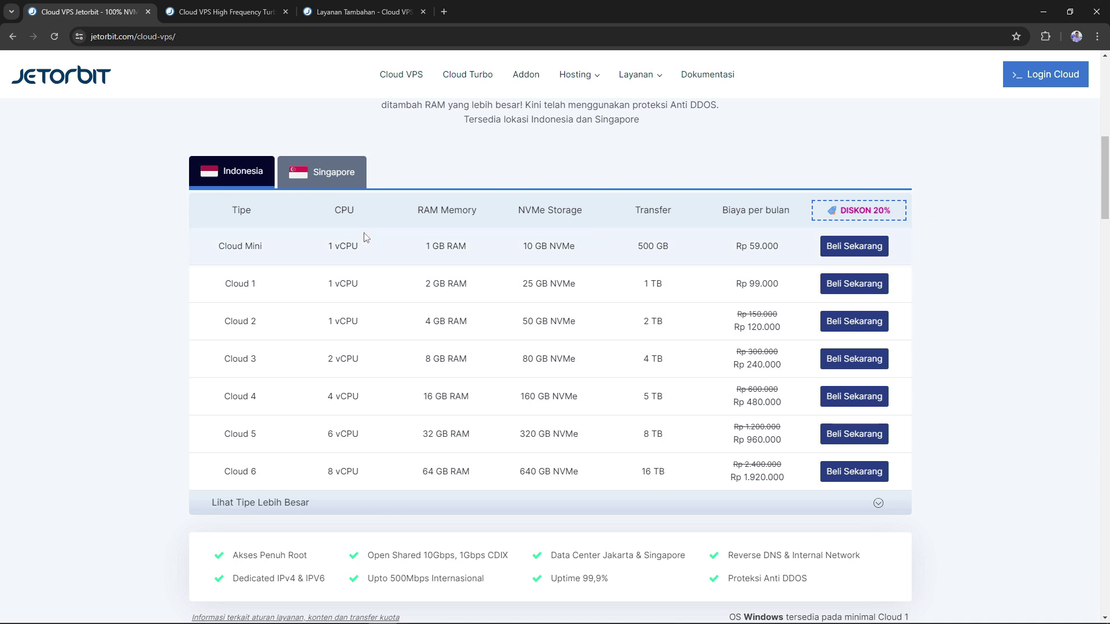
left_click(360, 177)
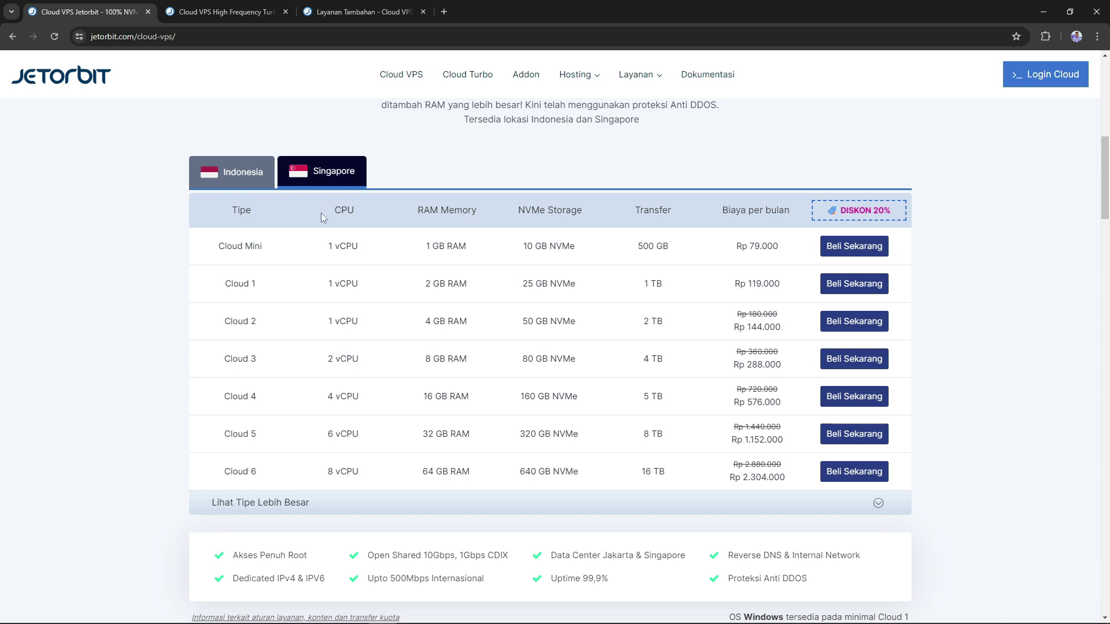
left_click(233, 178)
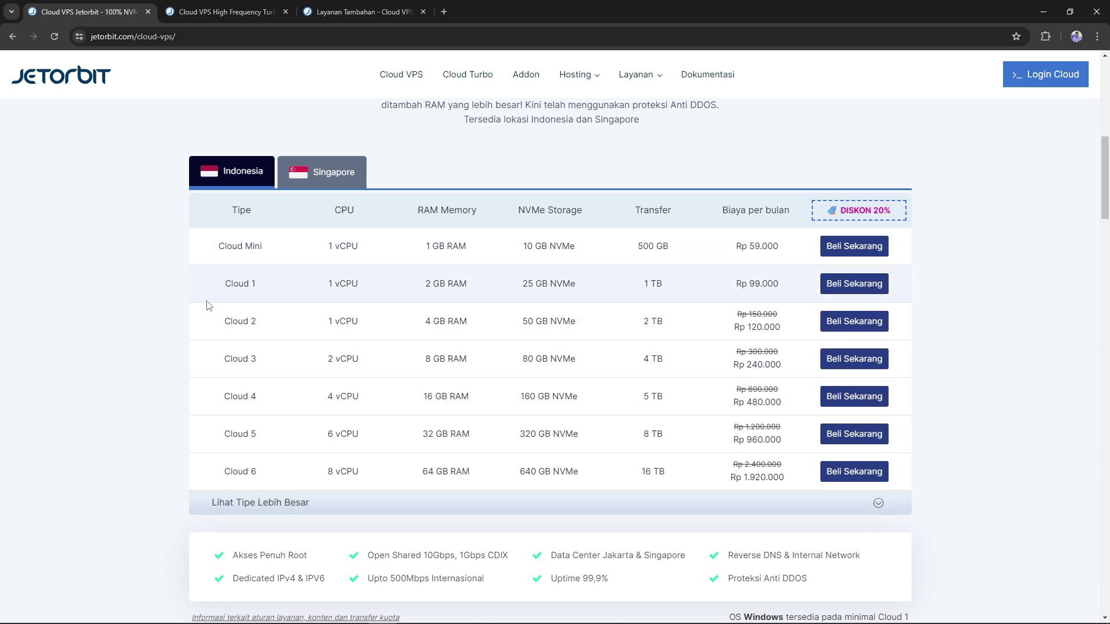
Expand the larger Cloud VPS types and look through the plan specifications up to Cloud 10
scroll(259, 340, "down", 2)
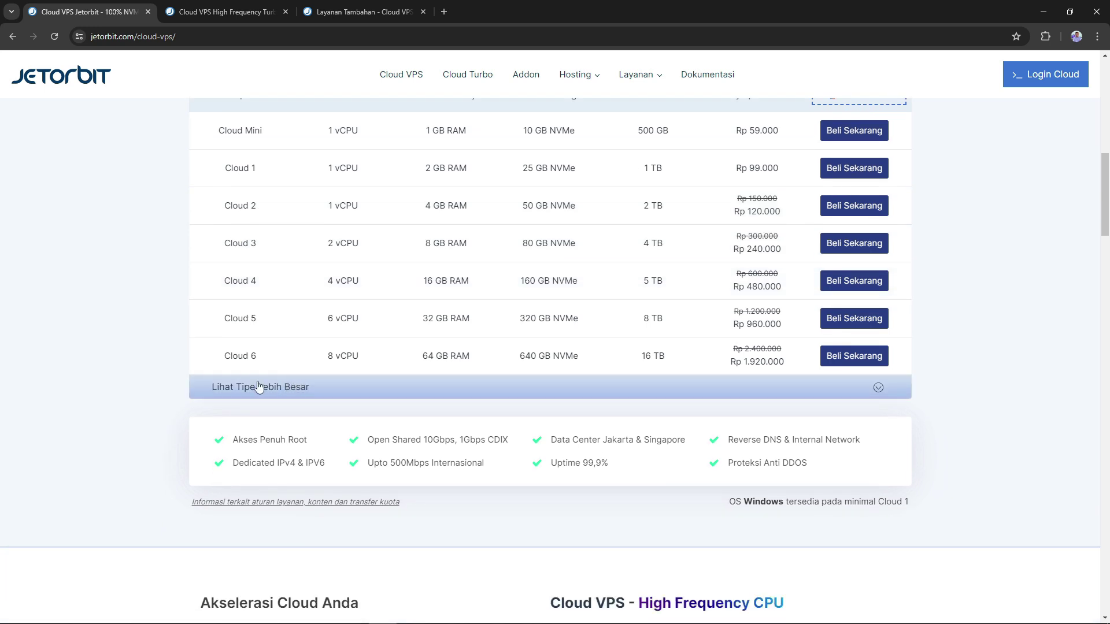
left_click(260, 388)
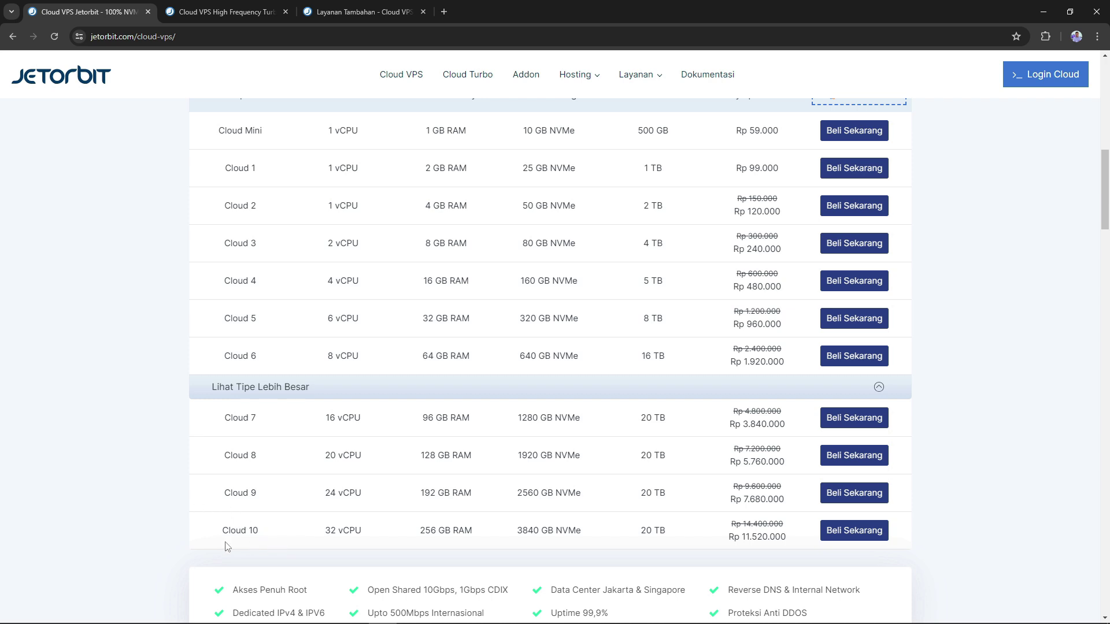
left_click_drag(224, 530, 260, 527)
left_click(260, 529)
scroll(694, 498, "up", 4)
scroll(733, 479, "down", 4)
scroll(699, 453, "up", 1)
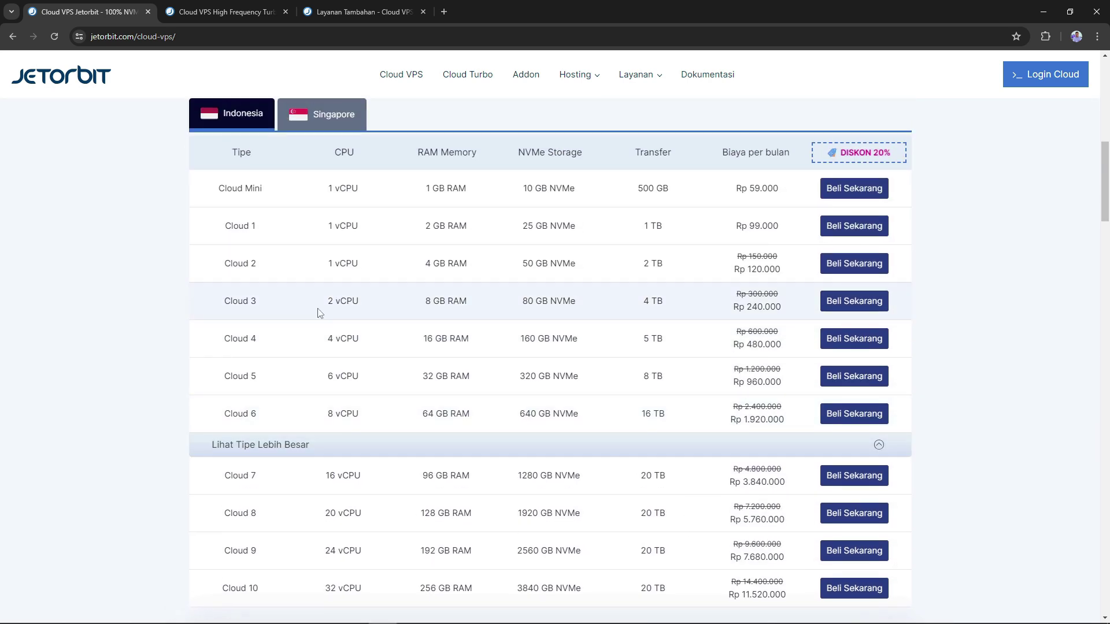
scroll(347, 312, "down", 2)
left_click_drag(229, 471, 258, 462)
left_click(257, 470)
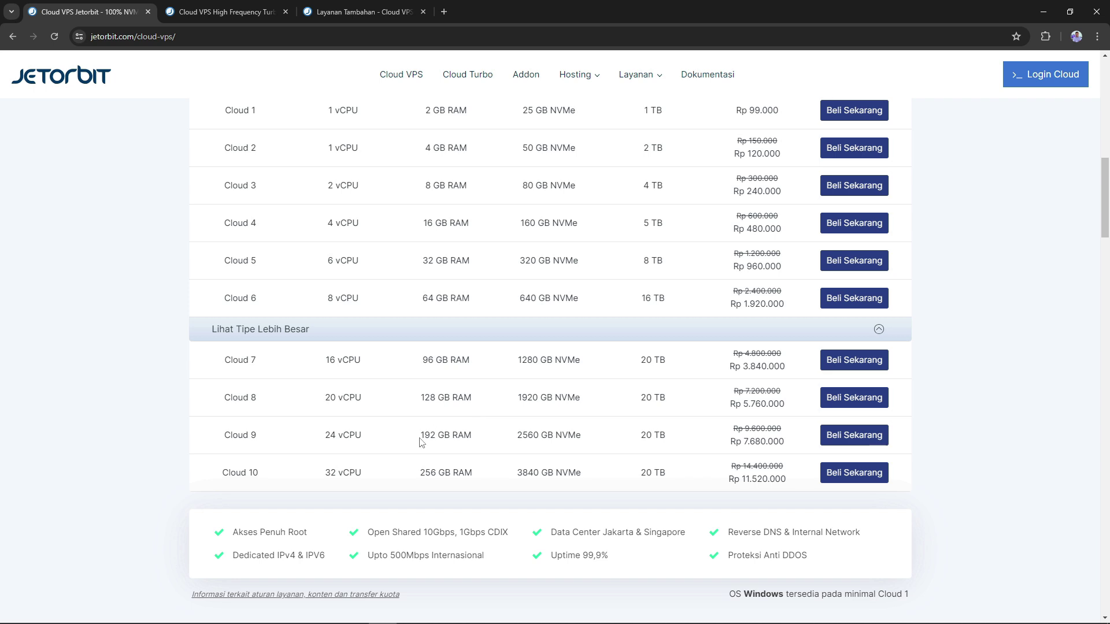
Examine the smaller Indonesian plans, highlighting Cloud Mini through Cloud 2 and then Cloud 2 alone
scroll(399, 410, "up", 2)
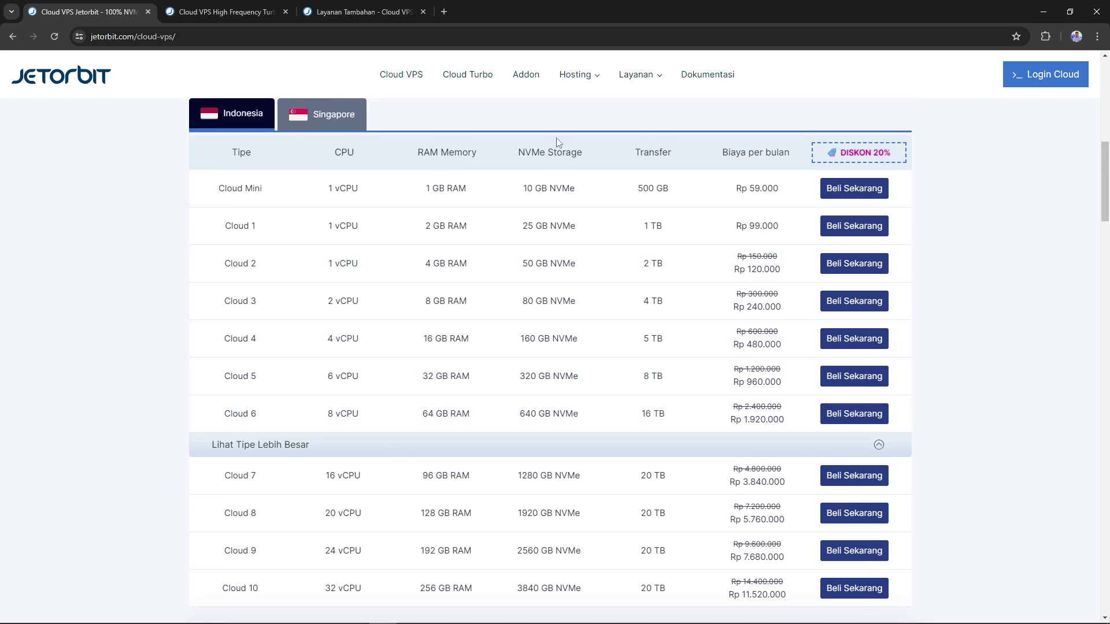
scroll(435, 374, "up", 2)
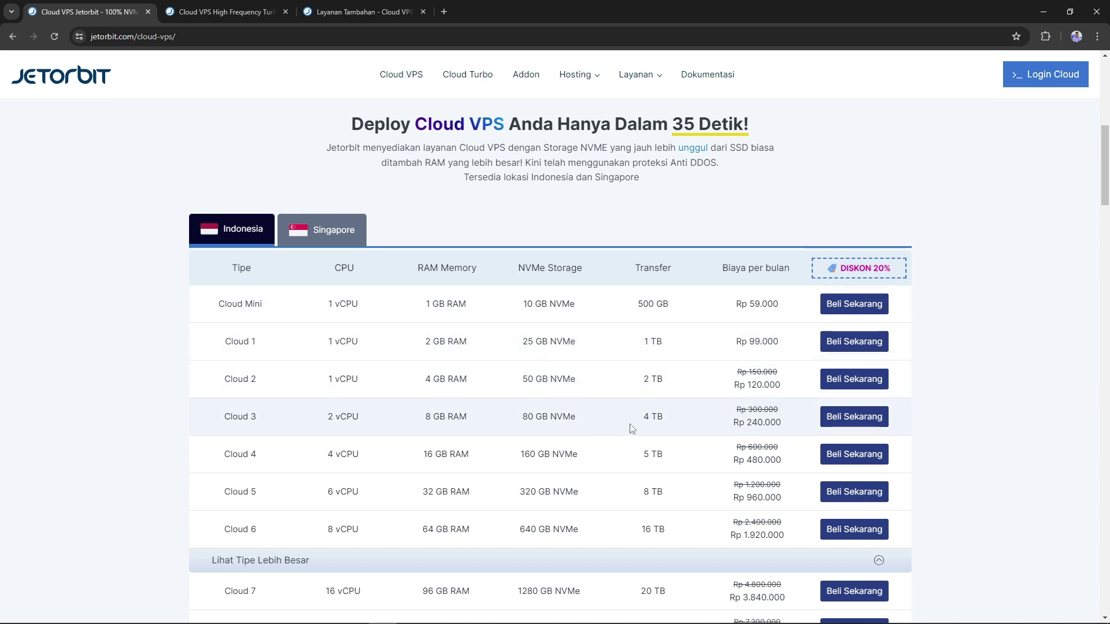
left_click_drag(210, 308, 257, 341)
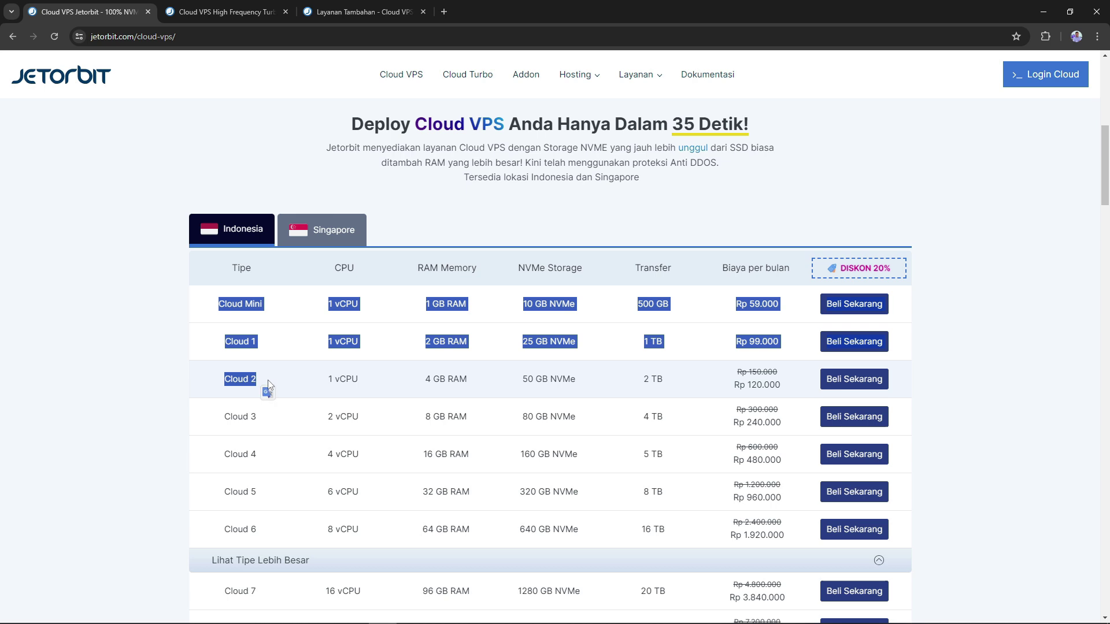
left_click(266, 406)
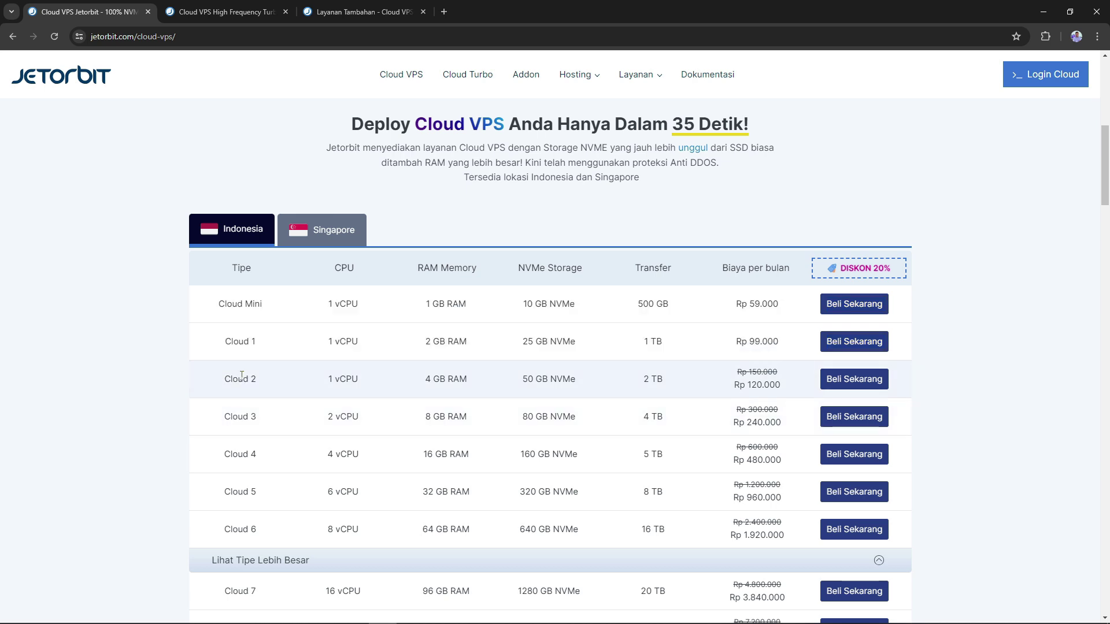
left_click_drag(229, 380, 258, 382)
scroll(263, 387, "up", 1)
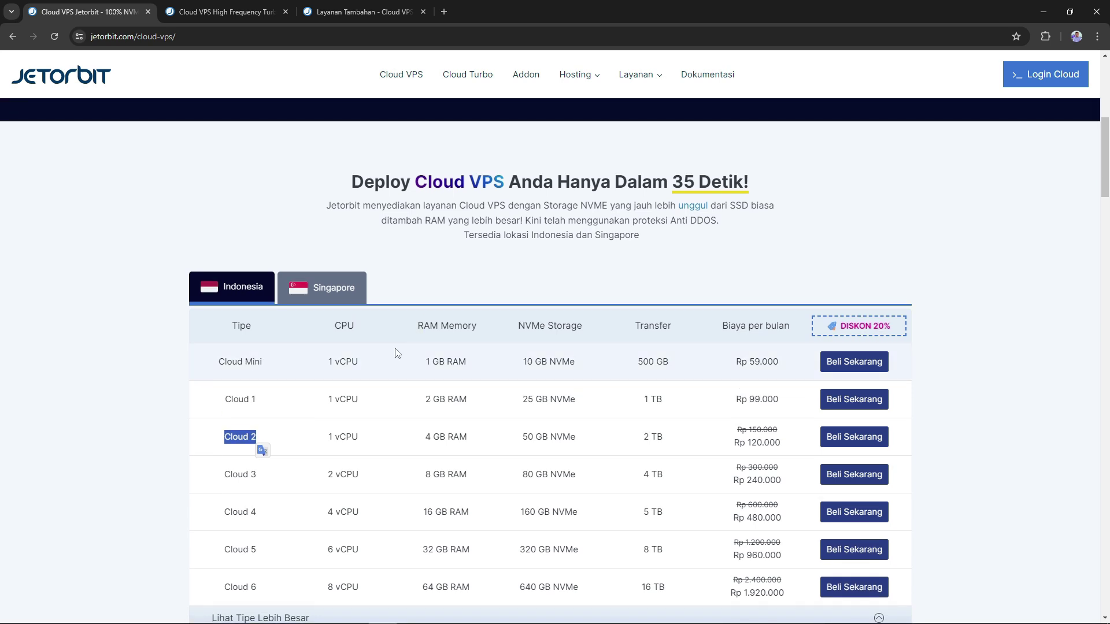
scroll(399, 341, "down", 2)
scroll(412, 280, "up", 2)
Open the Cloud Turbo CPU page from the Cloud VPS introduction, then switch to its already open copy
scroll(409, 273, "up", 7)
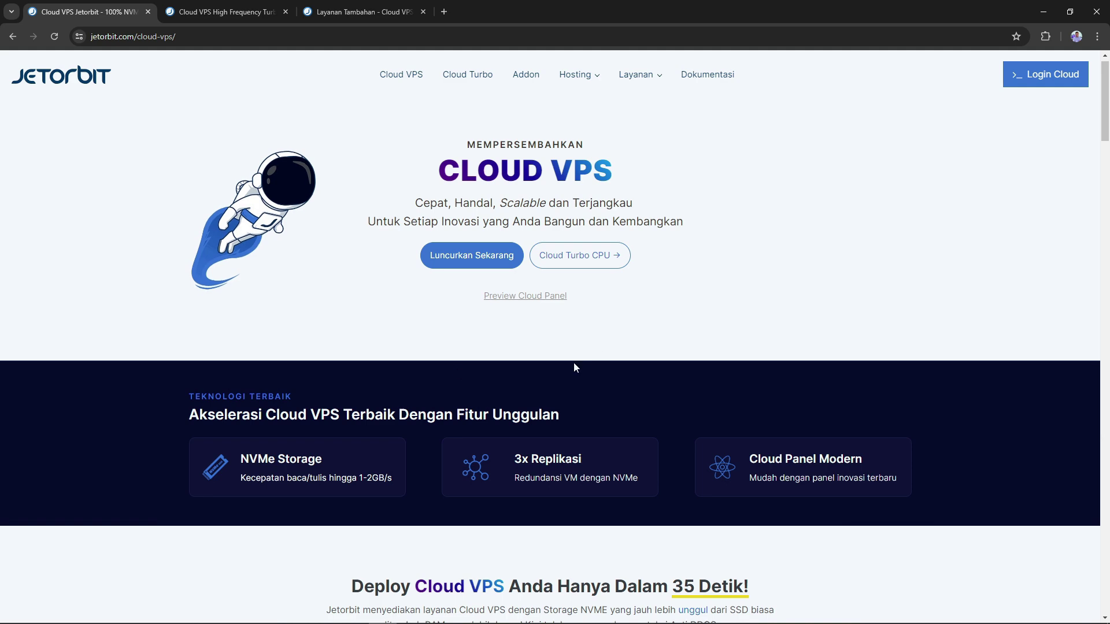
scroll(573, 378, "down", 4)
scroll(627, 382, "up", 4)
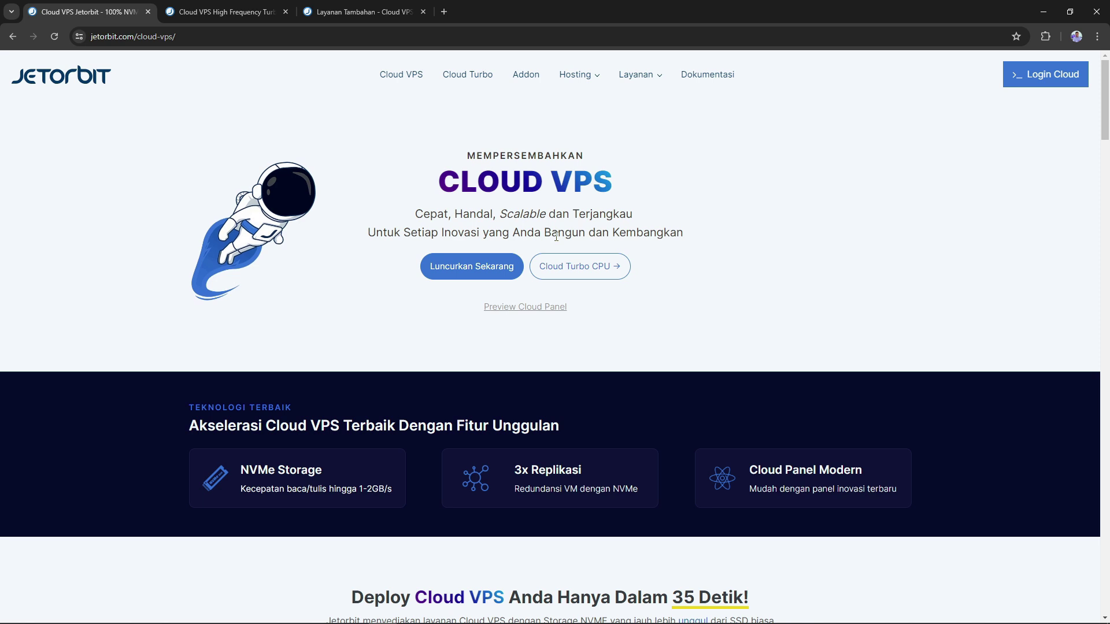
left_click(550, 263)
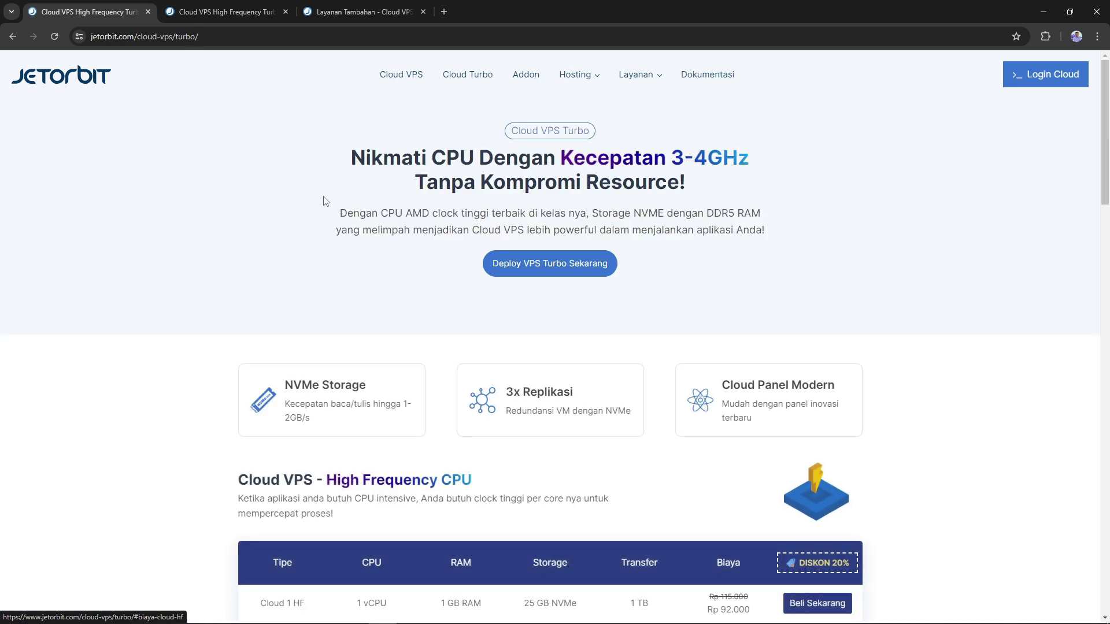
left_click(165, 16)
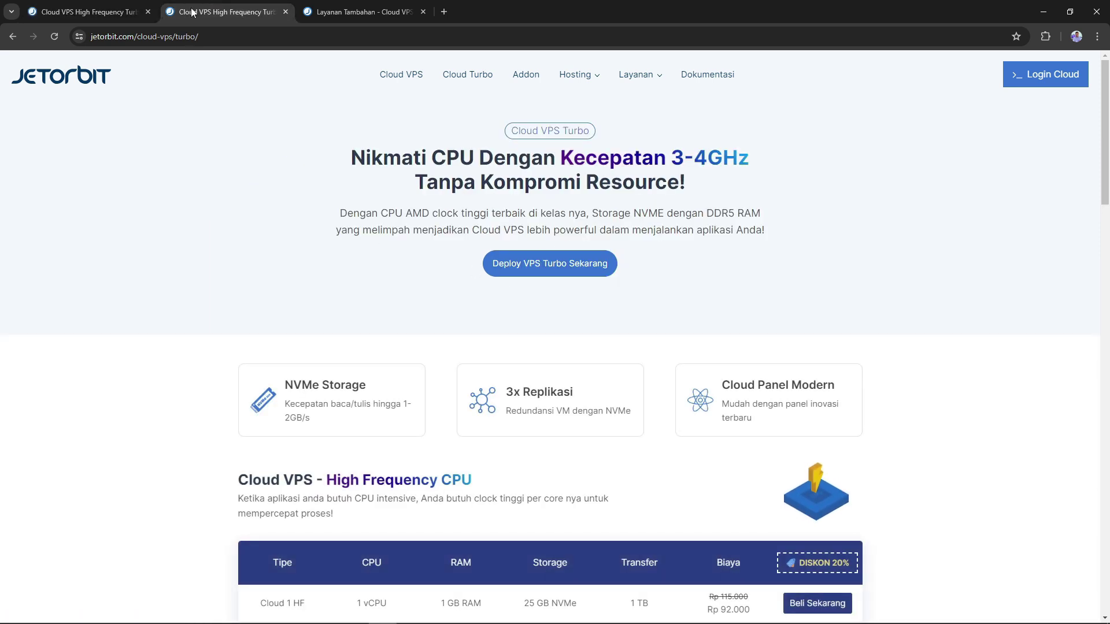
Close the duplicate Cloud Turbo page and examine the CPU speed headline and the High Frequency plan table
left_click(147, 12)
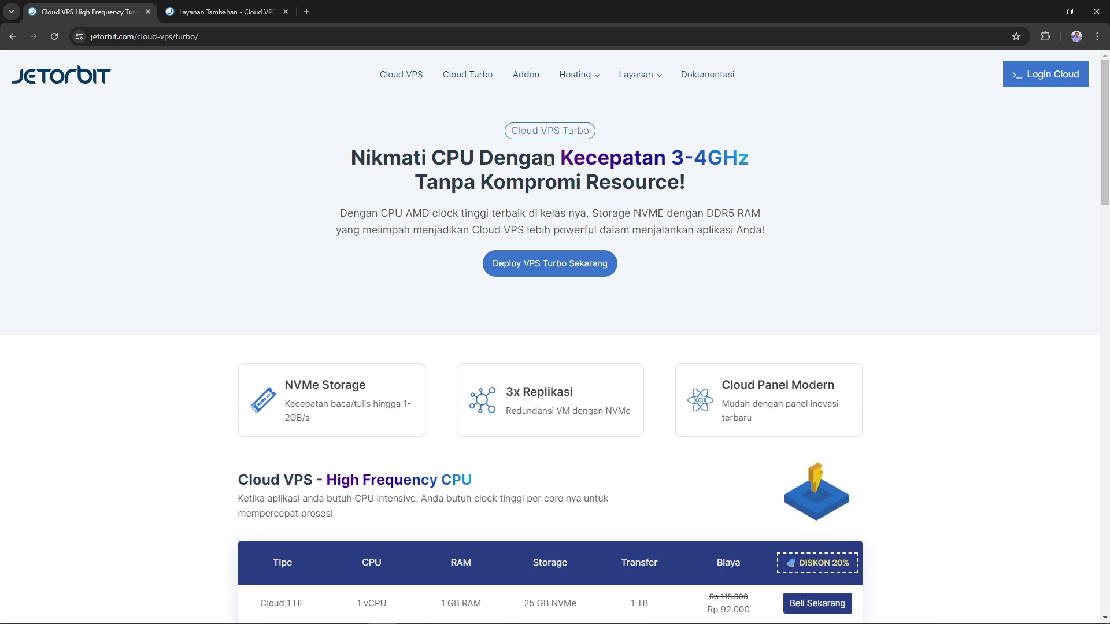
left_click_drag(673, 156, 728, 167)
left_click(698, 226)
scroll(722, 213, "down", 6)
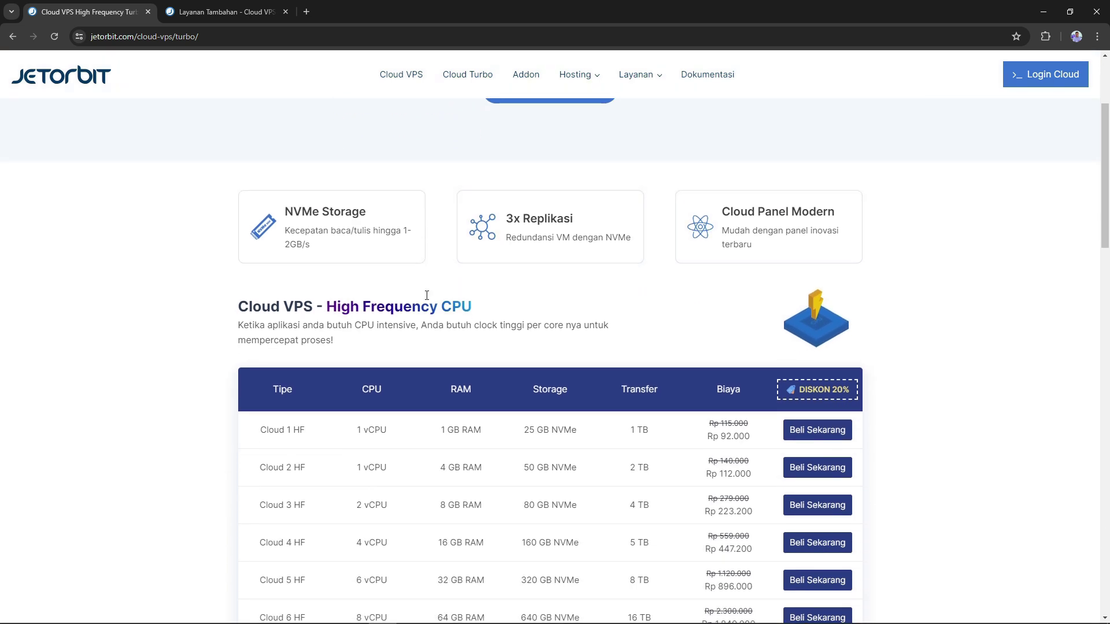
scroll(314, 243, "down", 2)
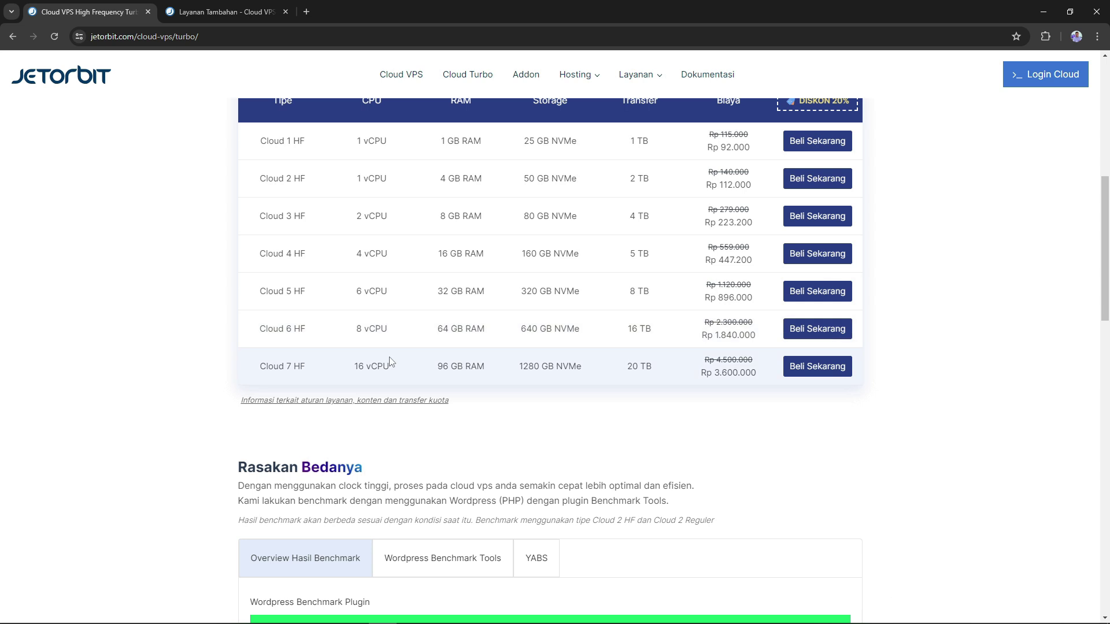
scroll(390, 362, "up", 1)
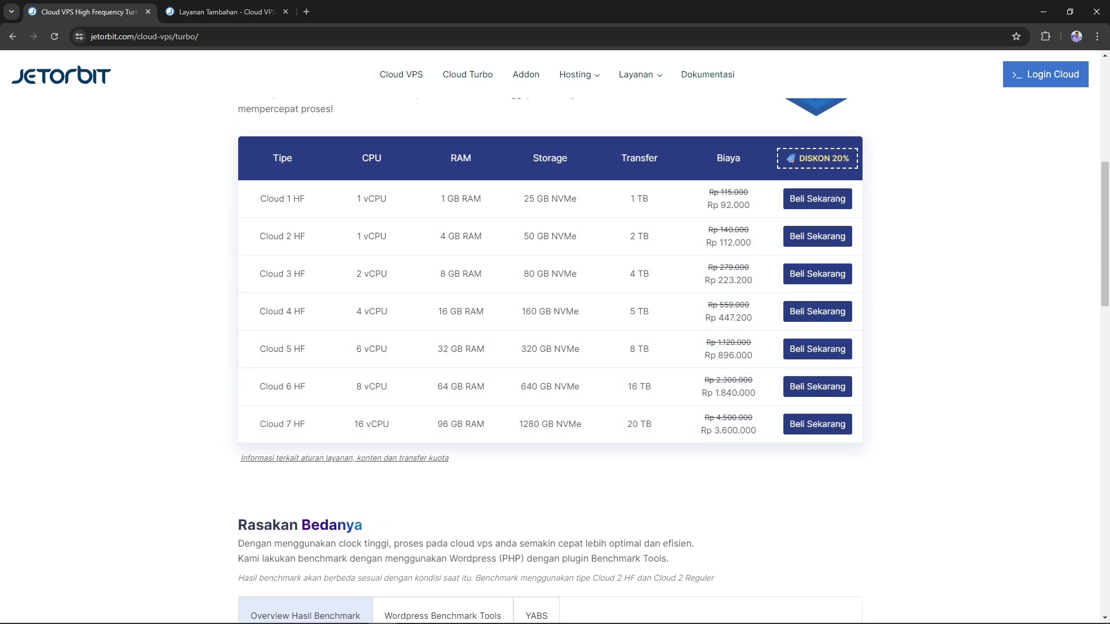
Compare High Frequency and regular Cloud VPS benchmarks in the overview, Wordpress Benchmark Tools and YABS views, ending on the overview
scroll(605, 347, "down", 6)
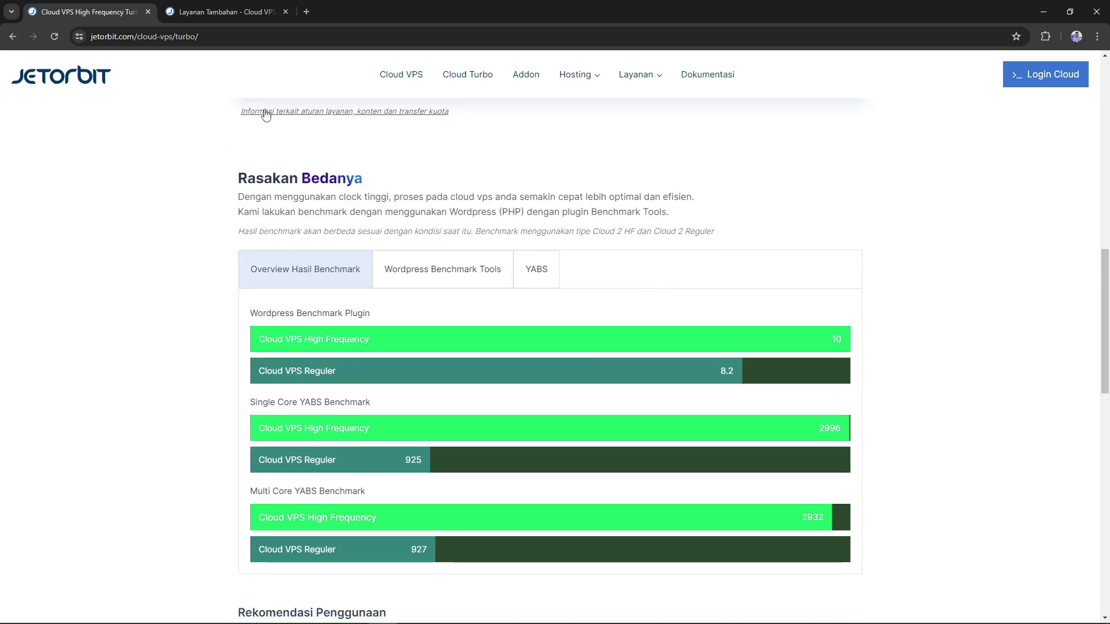
left_click_drag(201, 36, 84, 41)
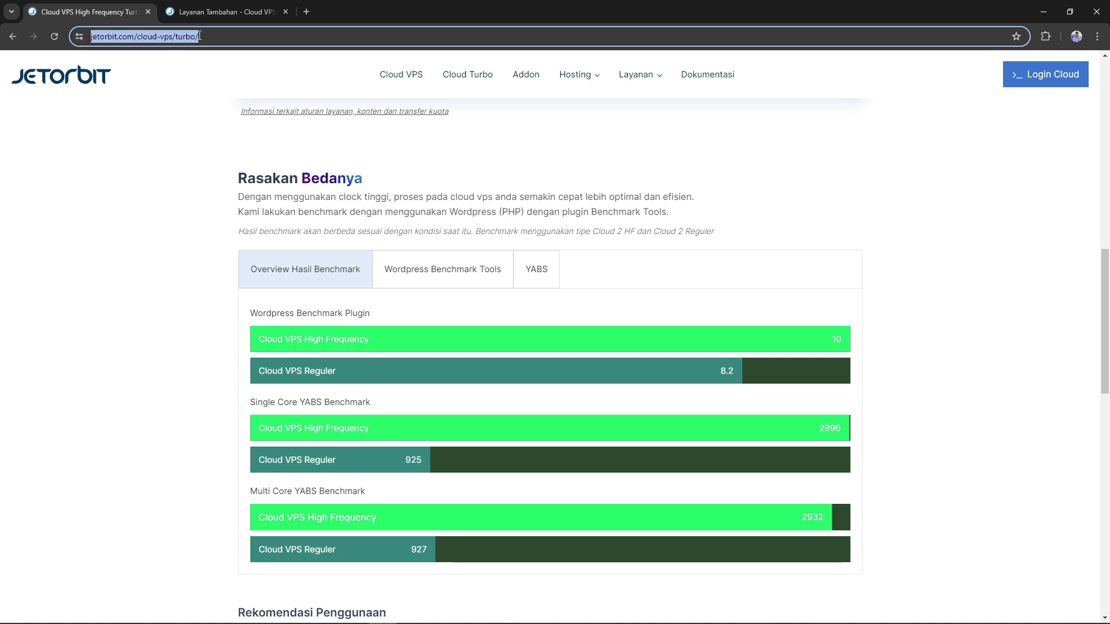
left_click(562, 223)
scroll(562, 223, "down", 2)
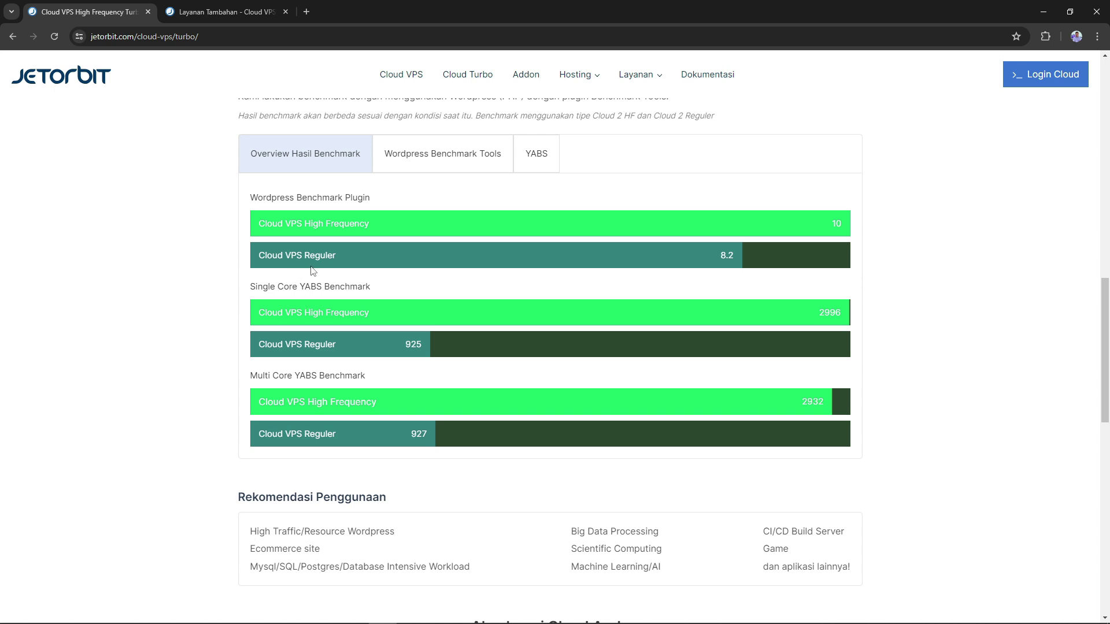
scroll(329, 296, "up", 1)
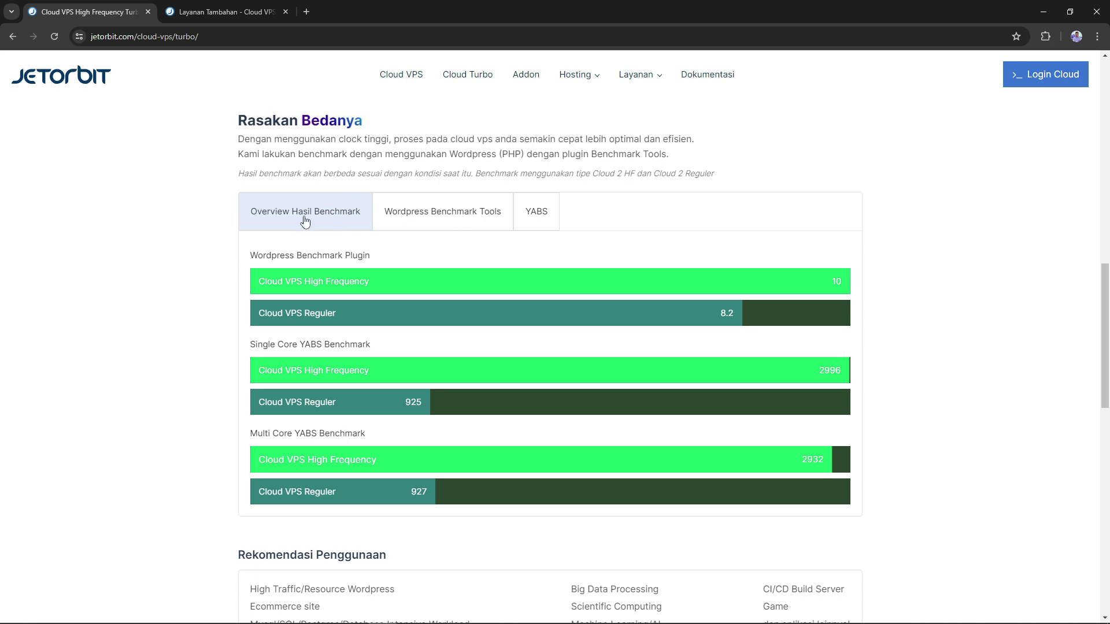
left_click(437, 215)
scroll(439, 215, "down", 1)
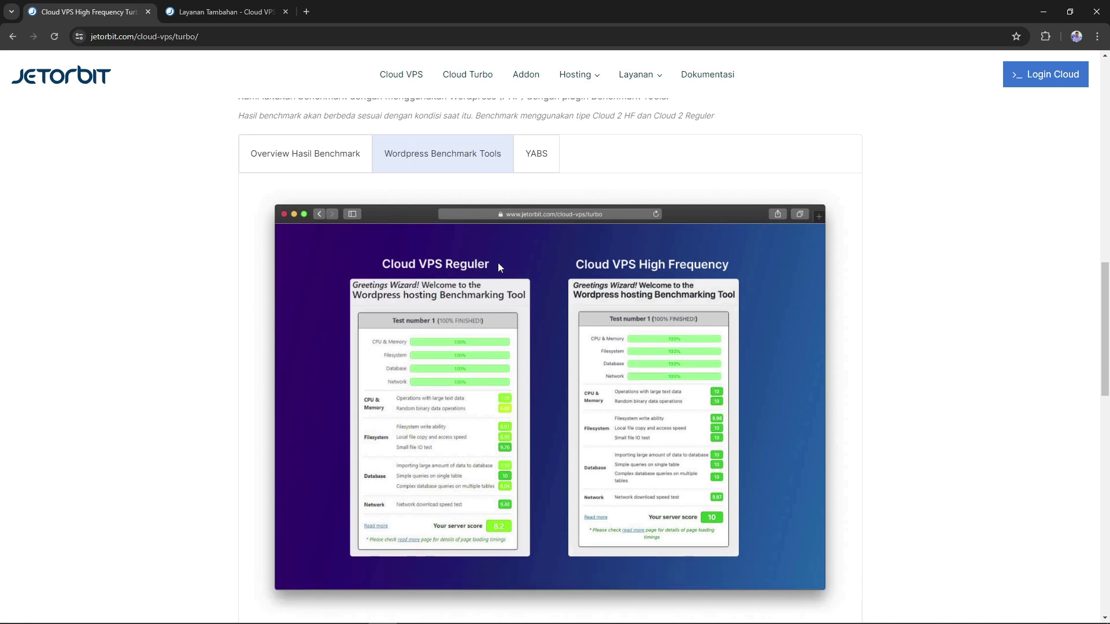
left_click(532, 160)
left_click(292, 154)
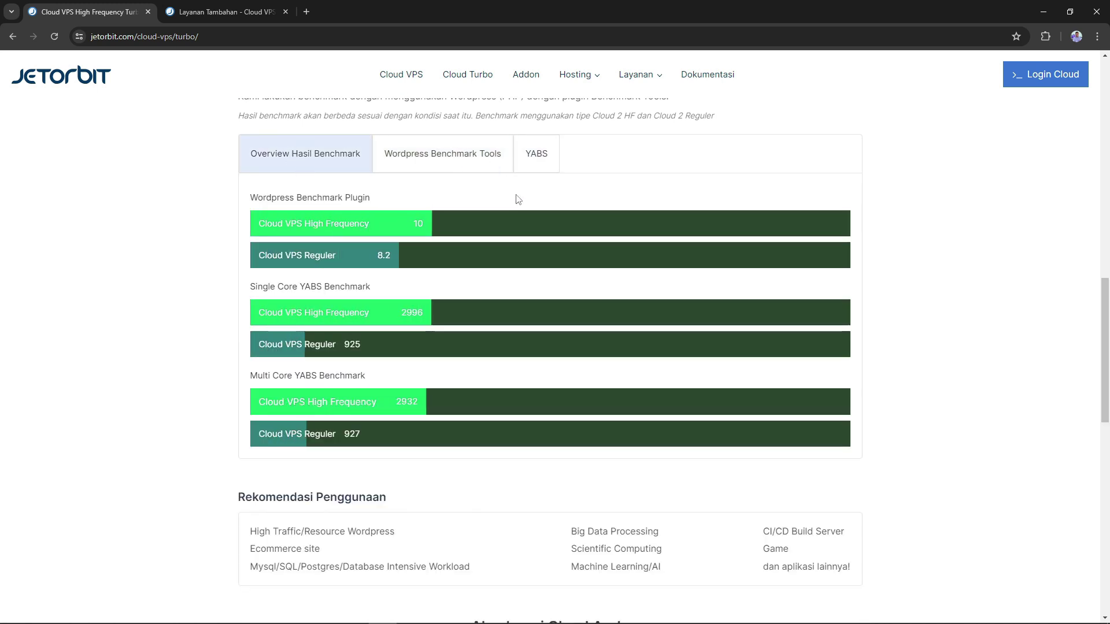
Go through the recommended uses, highlighting entries such as Ecommerce site, Big Data Processing, Machine Learning and Game
scroll(623, 271, "down", 3)
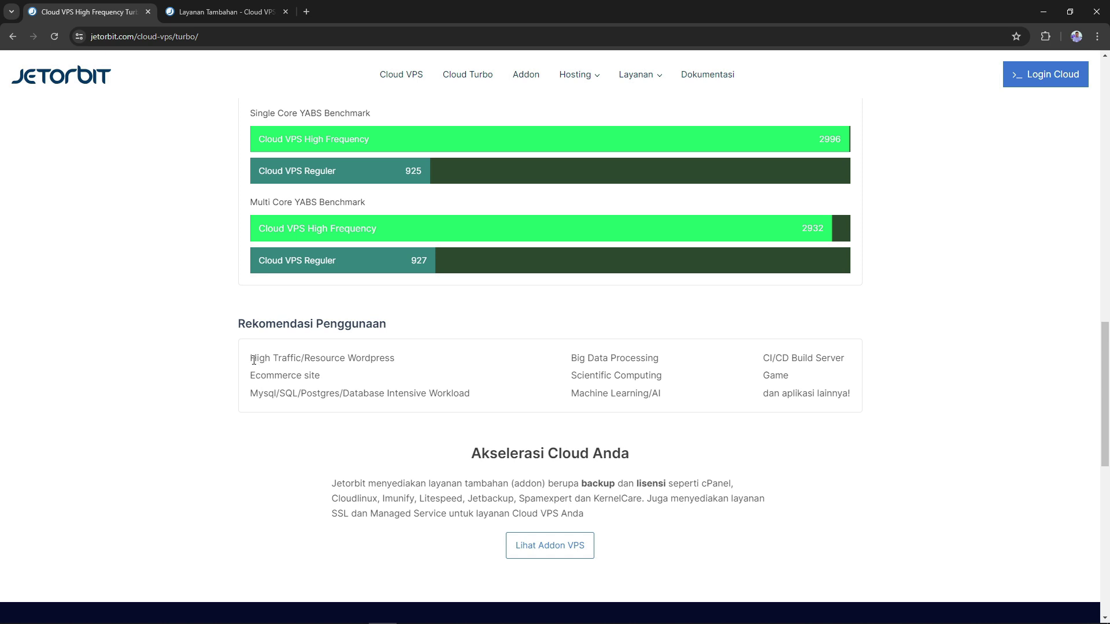
left_click_drag(254, 359, 364, 358)
left_click_drag(255, 377, 328, 376)
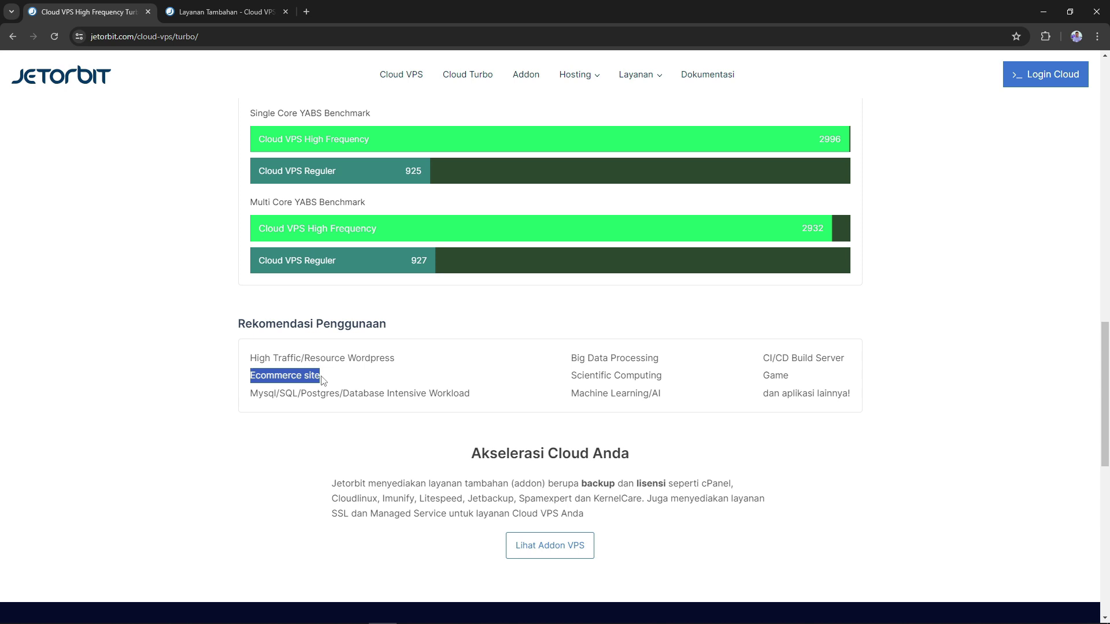
left_click(285, 378)
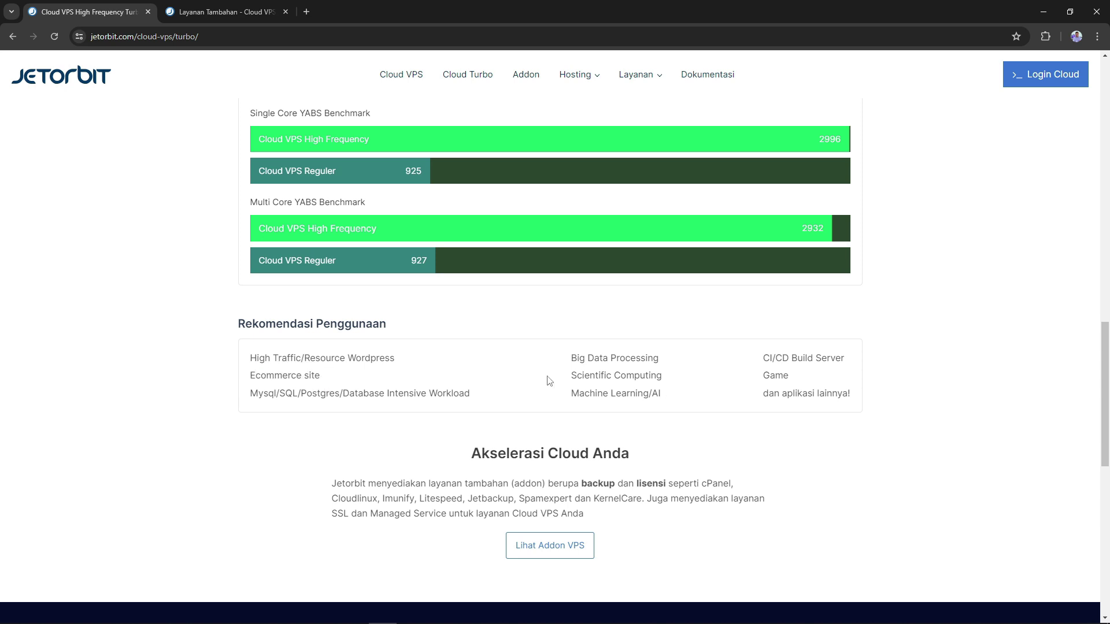
left_click_drag(572, 359, 659, 359)
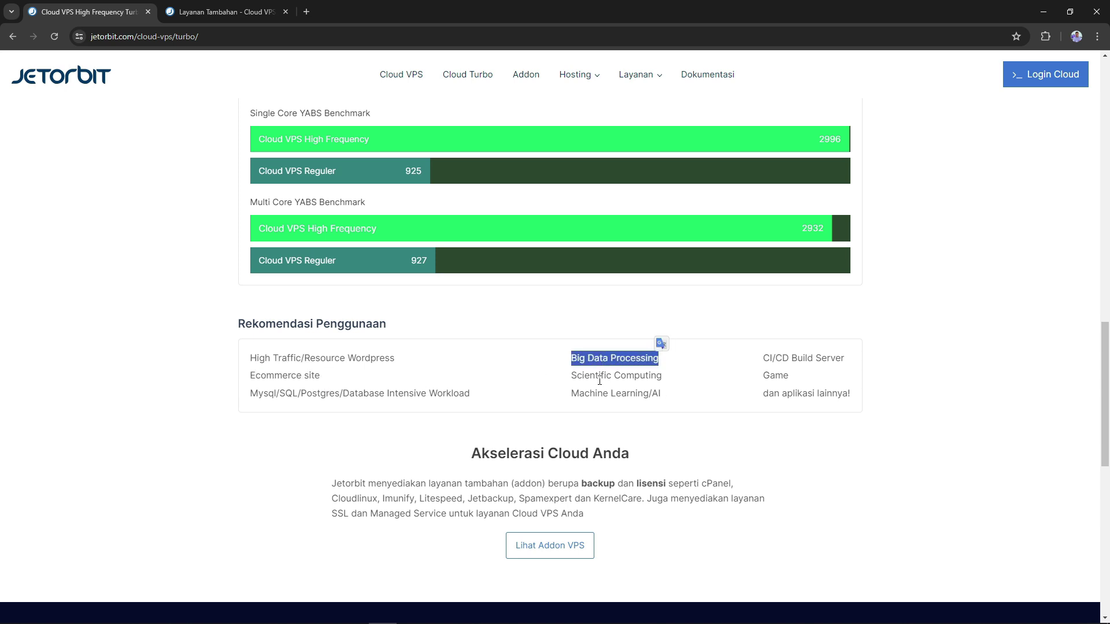
left_click_drag(575, 393, 646, 407)
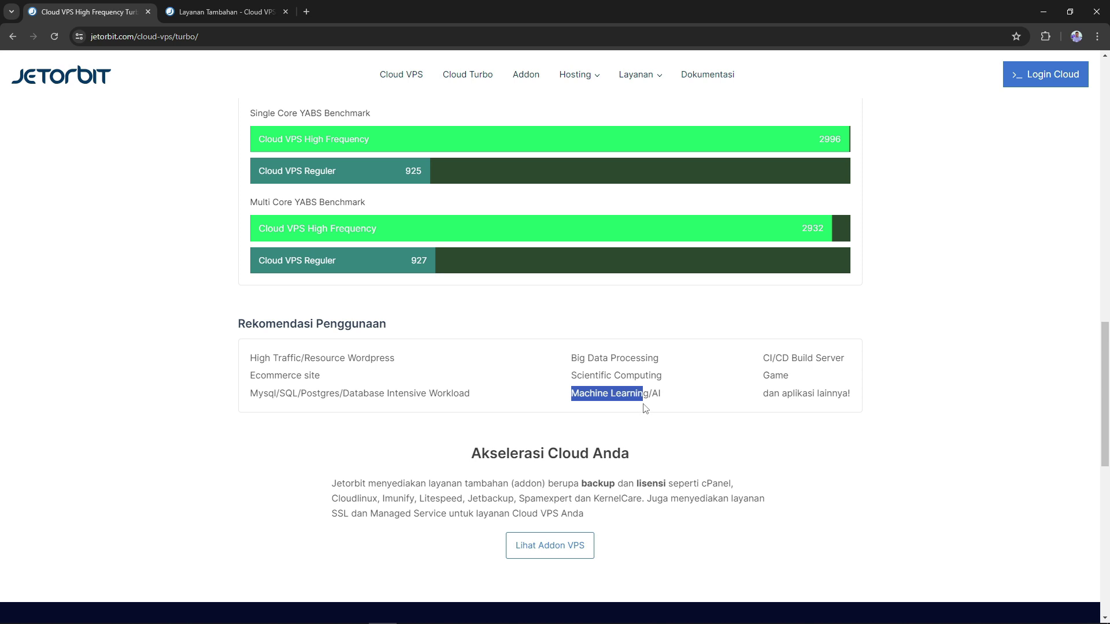
left_click(764, 379)
left_click_drag(764, 379, 847, 396)
left_click(820, 404)
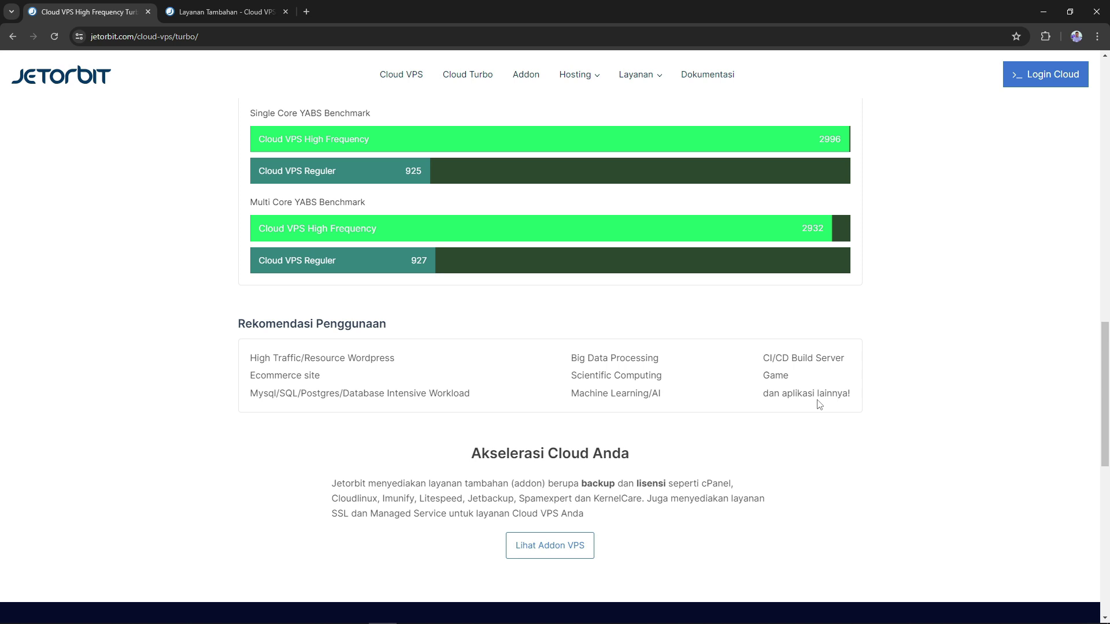
Open the VPS add-on services page from the Akselerasi Cloud Anda section
scroll(547, 384, "down", 2)
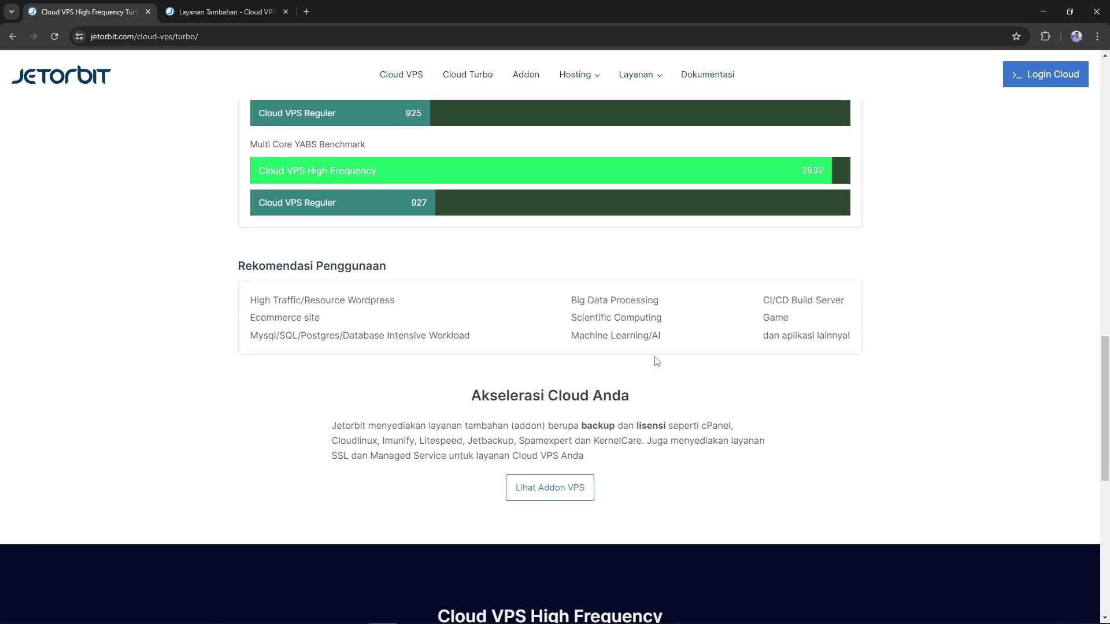
scroll(579, 335, "down", 1)
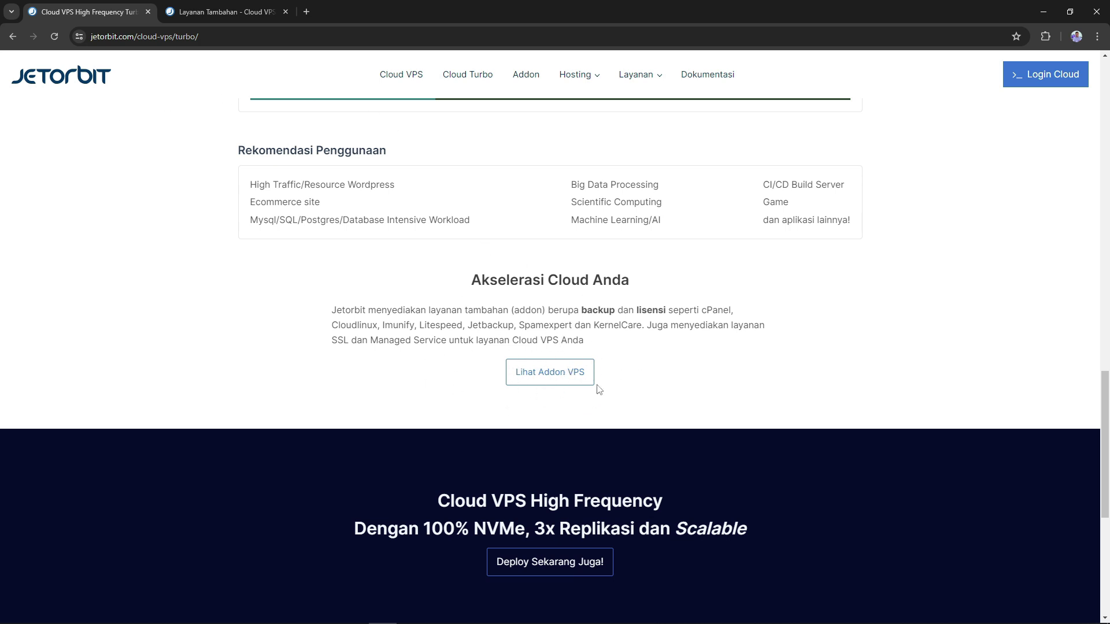
left_click(529, 385)
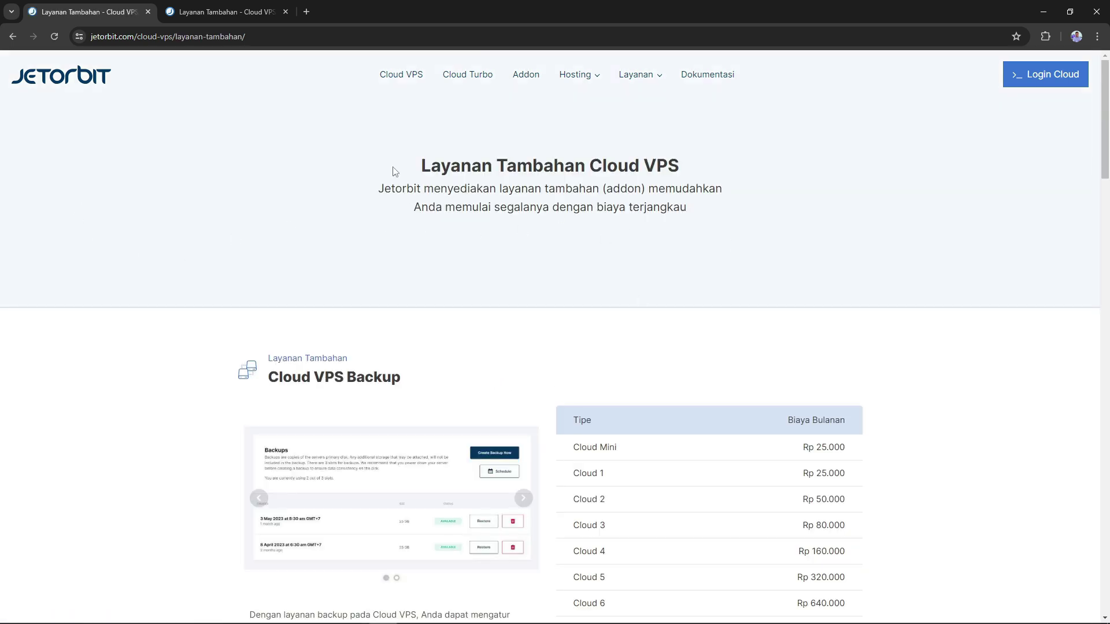
Examine the Cloud VPS Backup description and monthly prices, followed by the IP Address v4 add-on
scroll(671, 205, "down", 2)
scroll(664, 245, "up", 2)
scroll(263, 341, "down", 1)
scroll(543, 329, "down", 3)
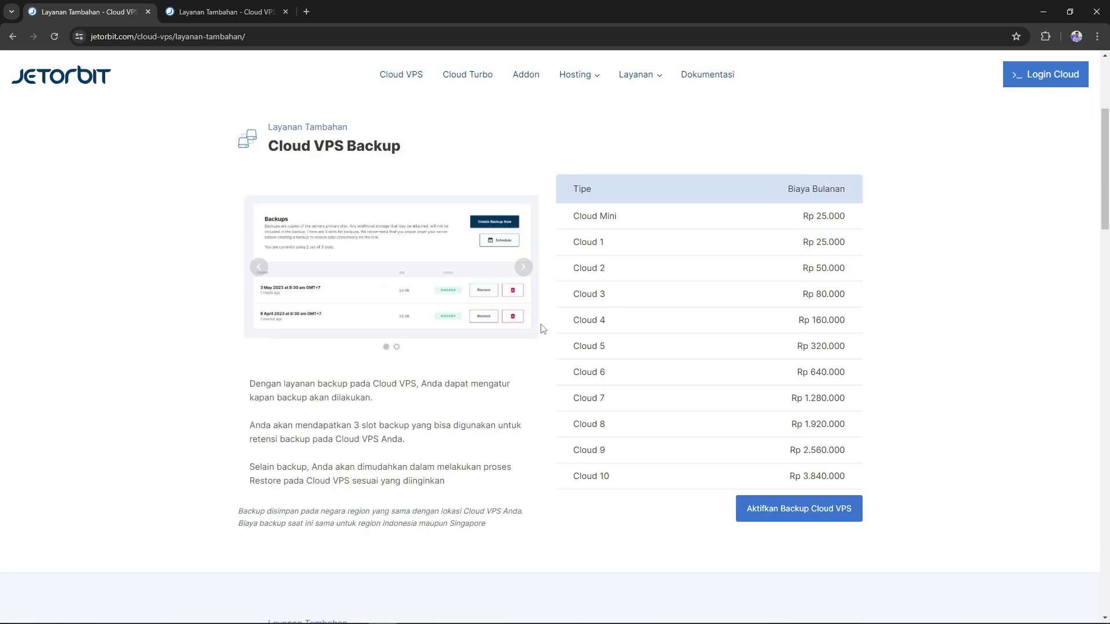
scroll(543, 329, "down", 1)
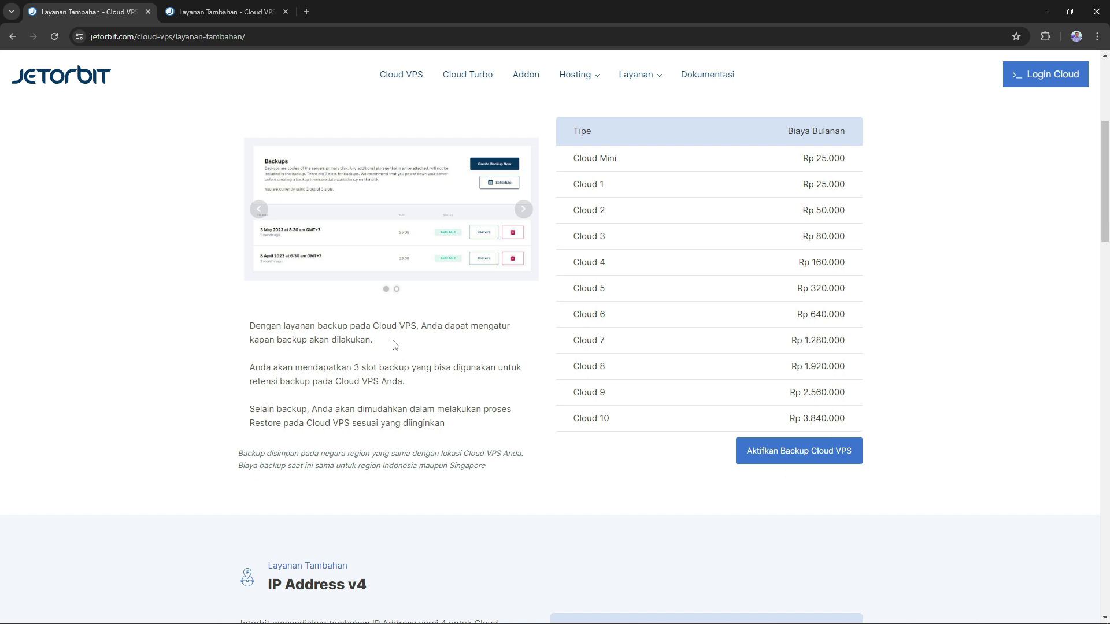
scroll(421, 342, "up", 1)
scroll(421, 341, "down", 4)
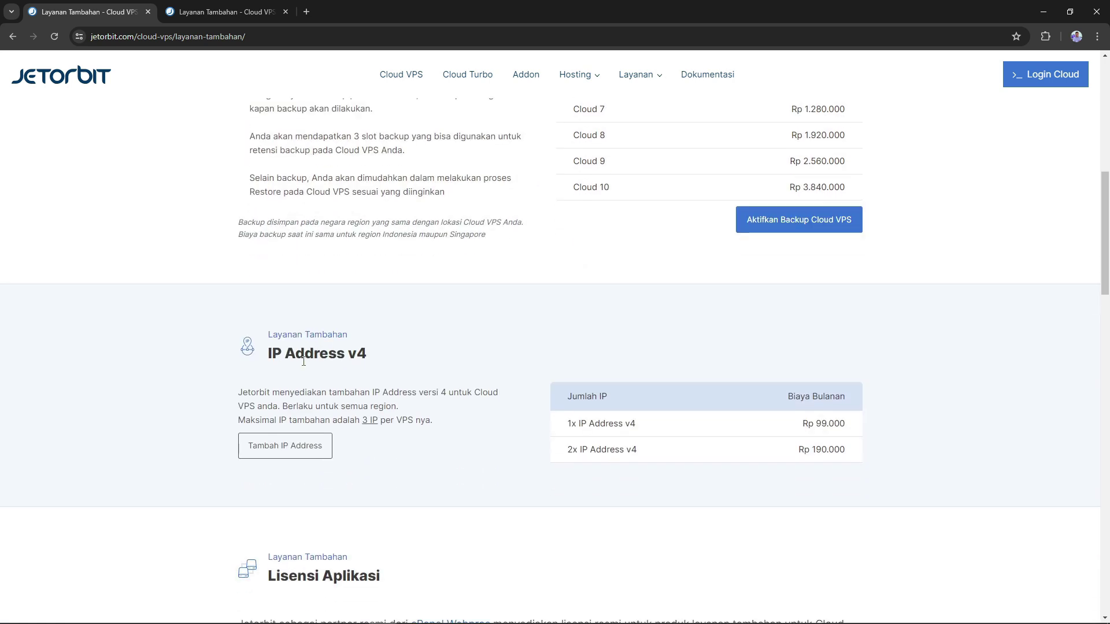
scroll(312, 358, "down", 1)
scroll(293, 361, "down", 4)
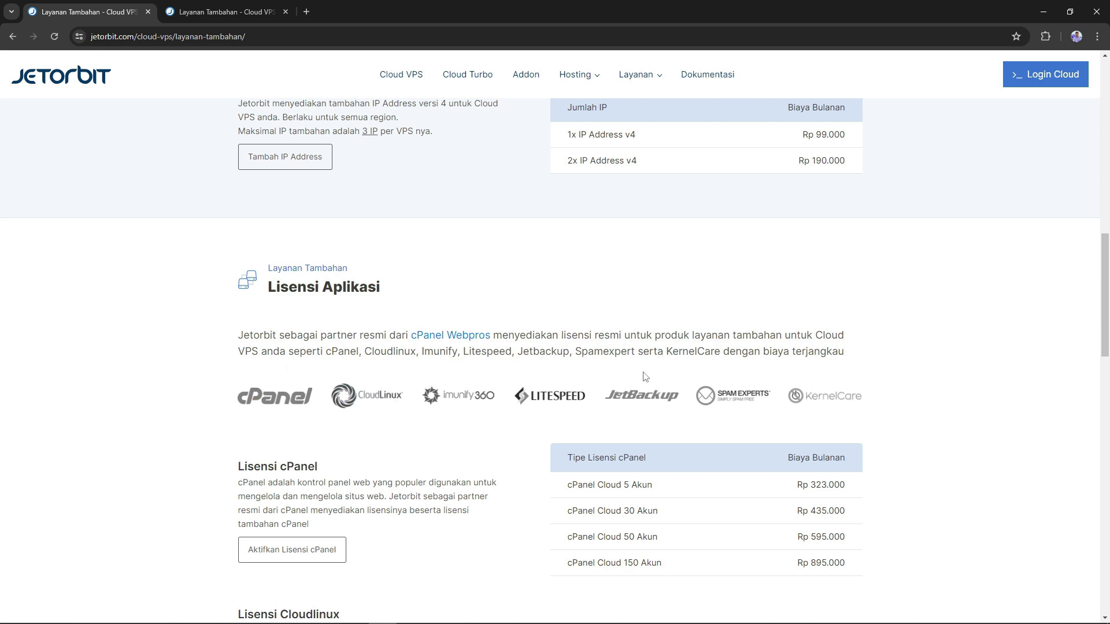
Look through the application licence add-ons from cPanel to KernelCare, highlighting the Lisensi cPanel heading
scroll(628, 381, "down", 2)
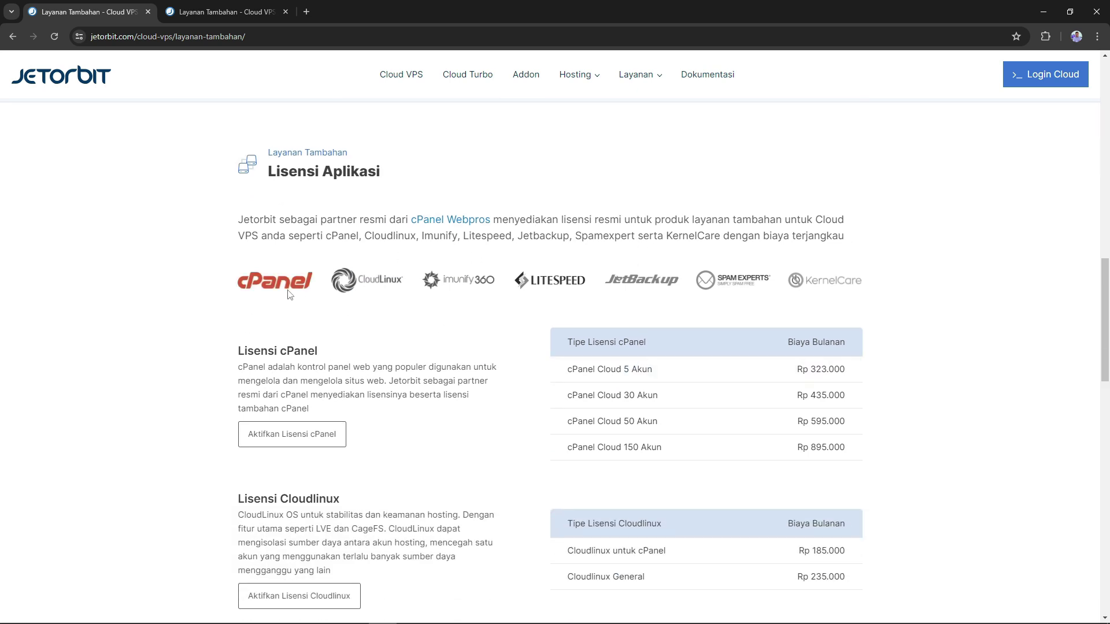
left_click_drag(239, 351, 311, 353)
left_click(307, 353)
scroll(359, 396, "down", 5)
scroll(363, 396, "down", 7)
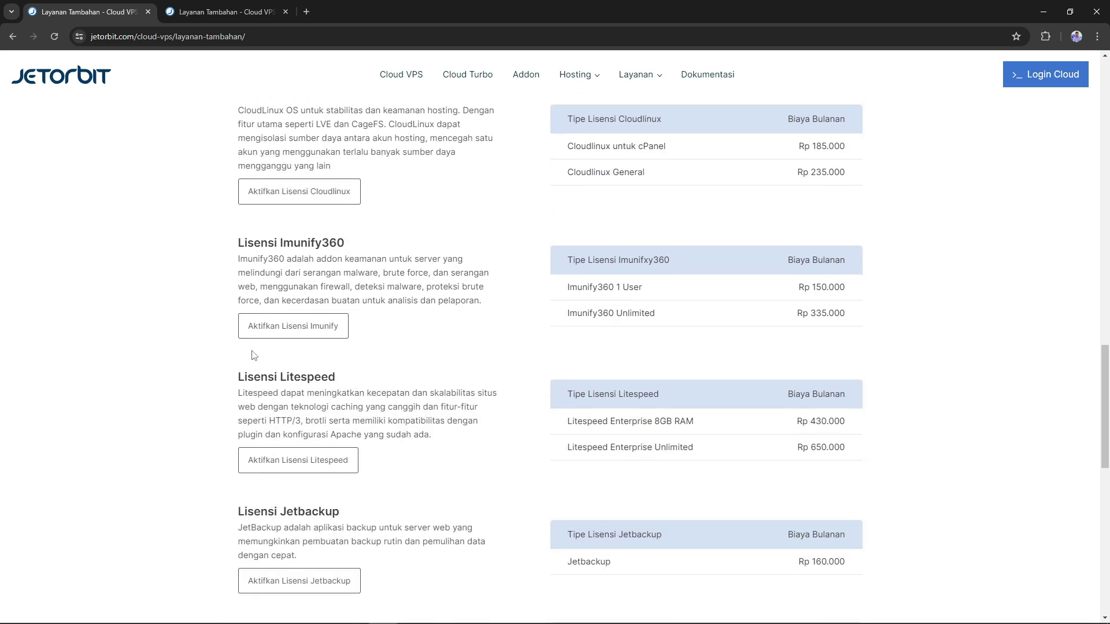
scroll(342, 337, "down", 4)
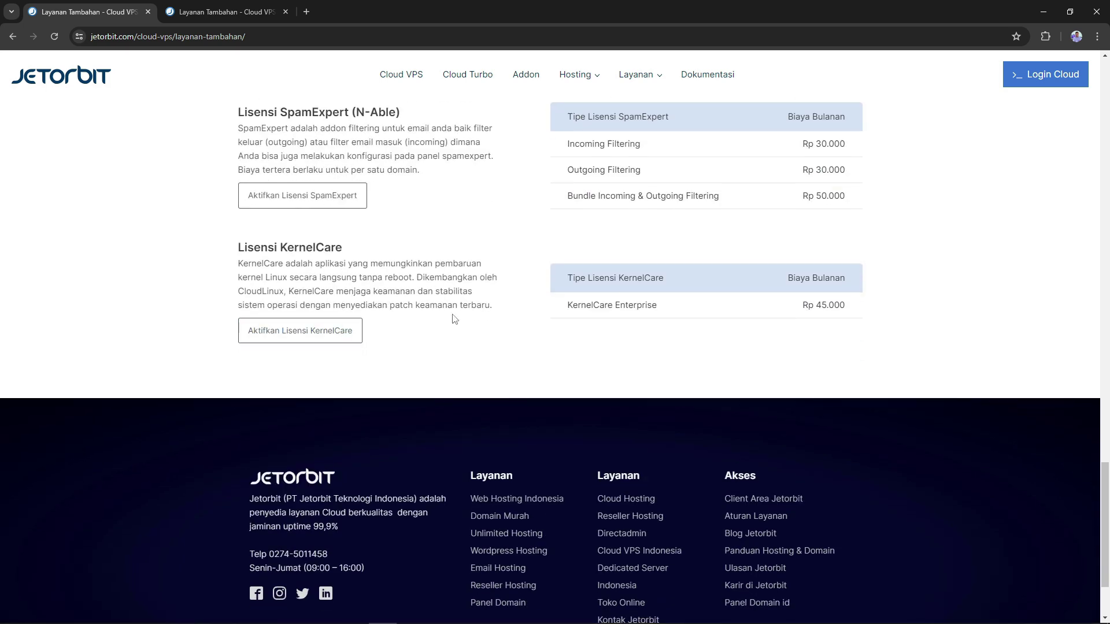
scroll(523, 274, "down", 2)
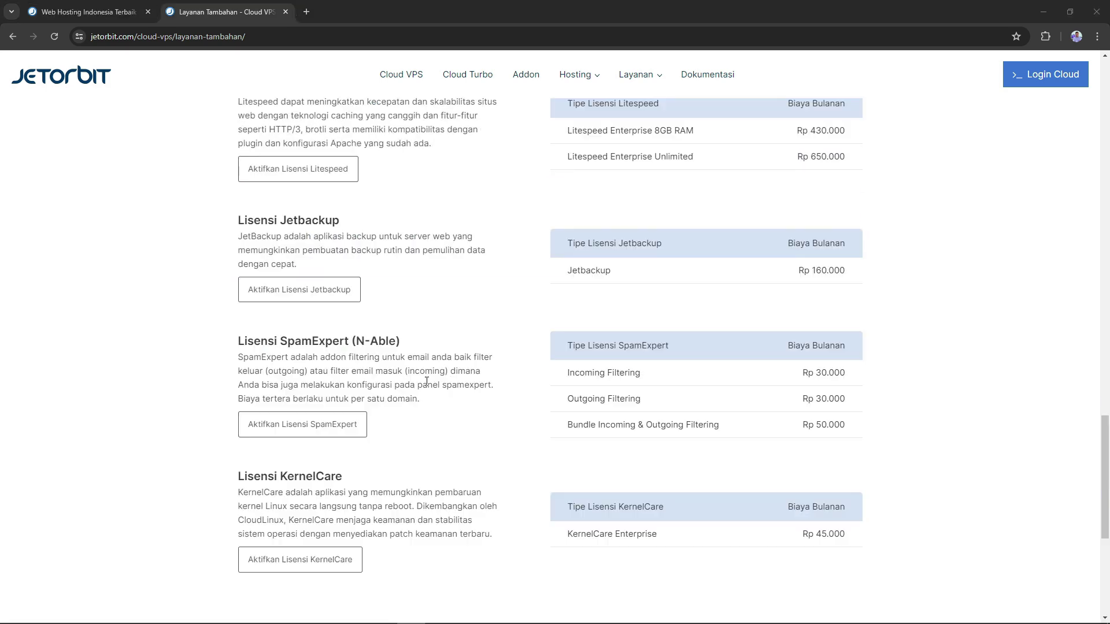
scroll(324, 354, "down", 2)
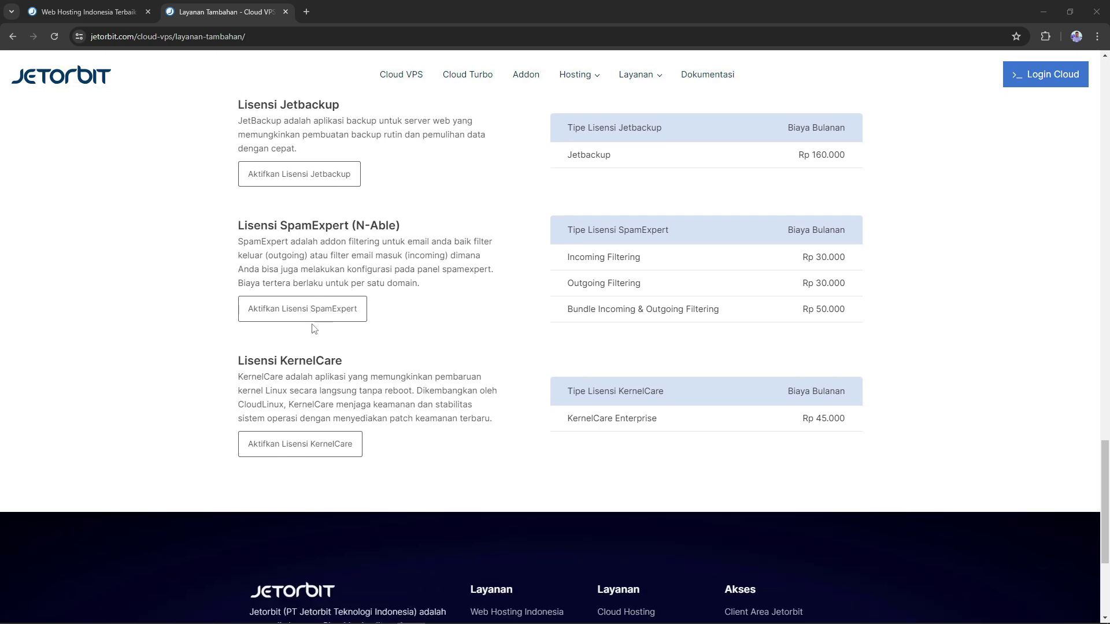
scroll(315, 328, "up", 2)
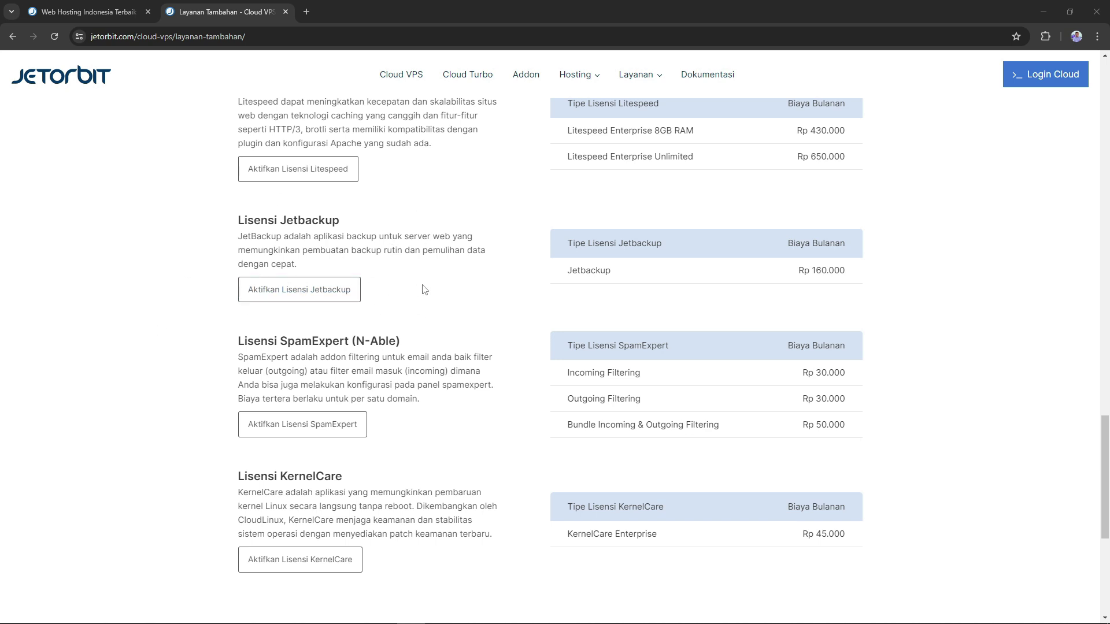
Highlight the phone contact and service hours in the page footer and open the Kontak Jetorbit page
scroll(388, 168, "down", 1)
scroll(388, 168, "down", 5)
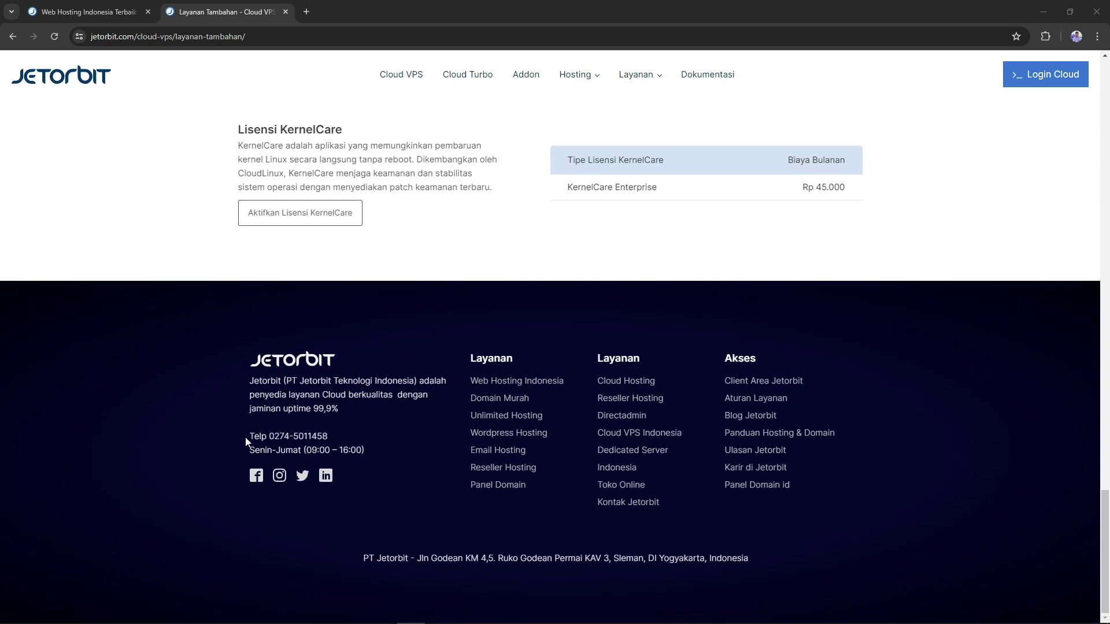
left_click_drag(248, 441, 377, 450)
left_click(296, 452)
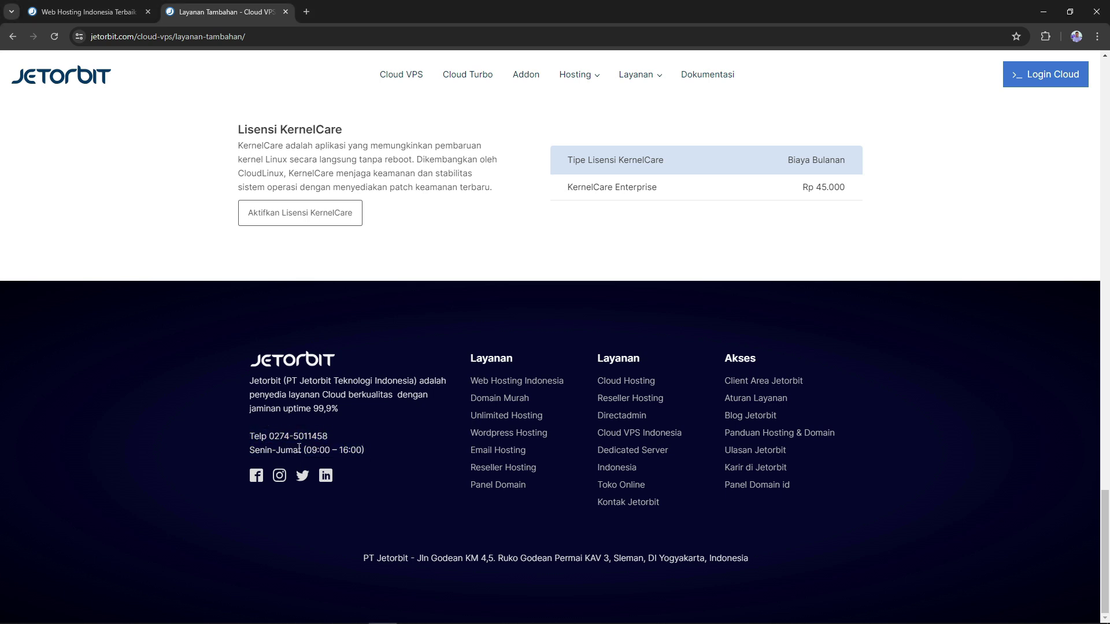
left_click_drag(307, 450, 357, 450)
left_click(642, 503)
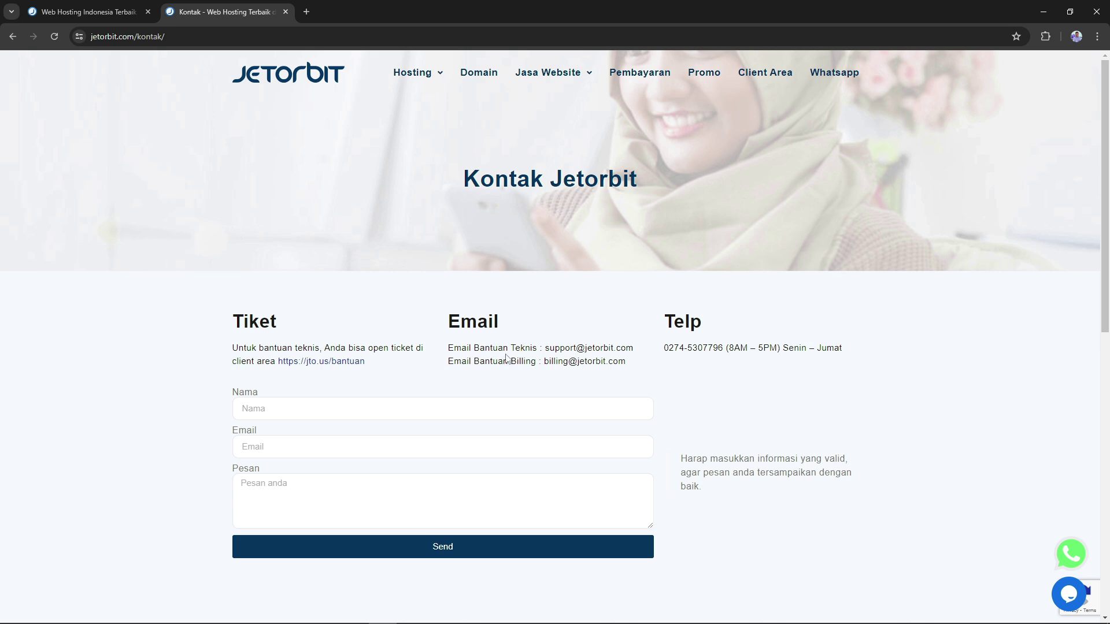
Highlight the technical and billing support e-mail lines on the contact page and return to the Web Hosting Indonesia page
left_click_drag(511, 354, 592, 363)
left_click(591, 364)
left_click(87, 11)
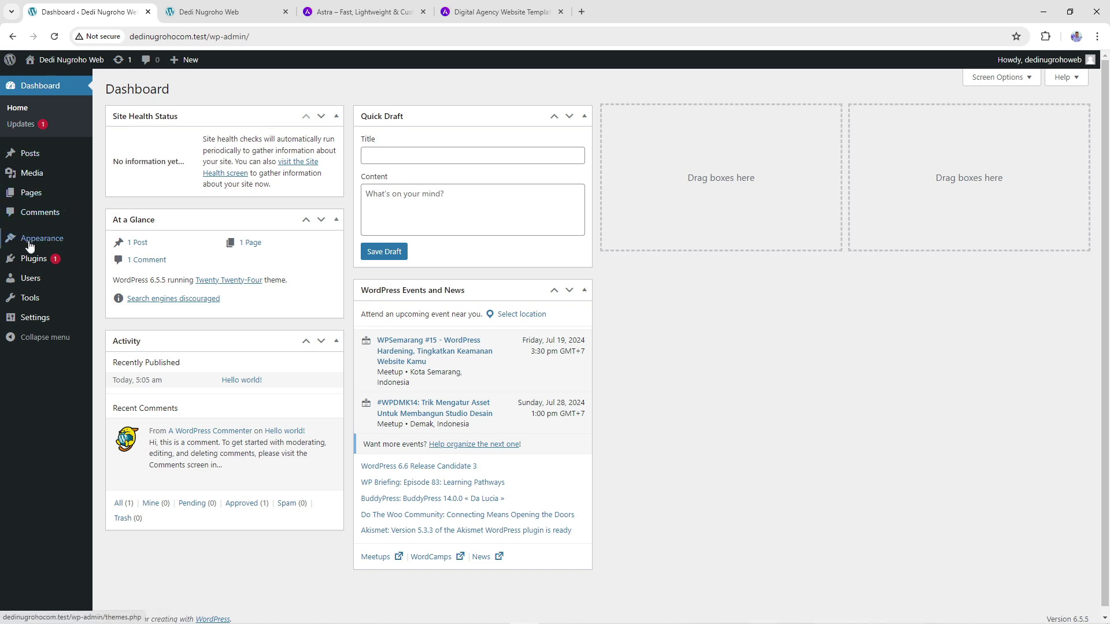
Open the WordPress theme management from the dashboard and install the Astra theme from the popular themes
left_click(111, 242)
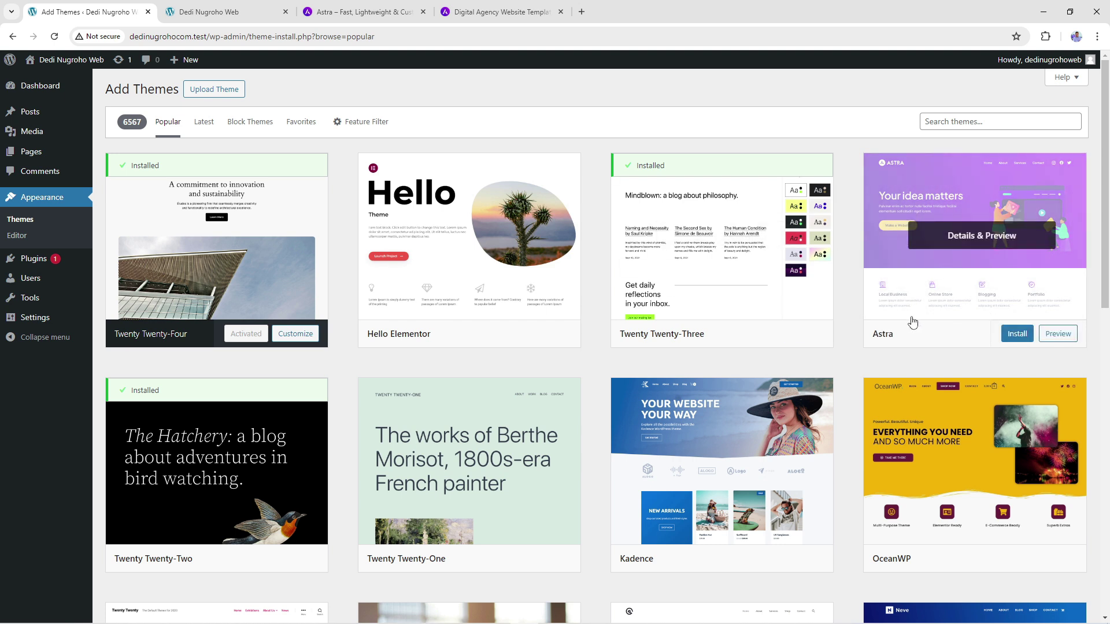
left_click(1017, 335)
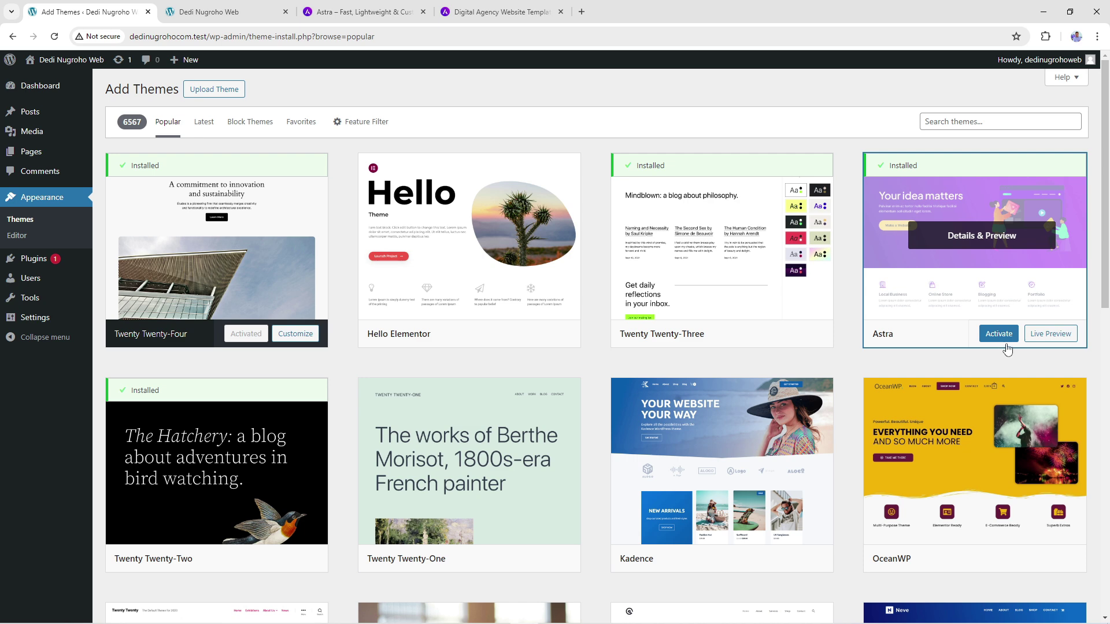
Activate the Astra theme and start the Starter Templates setup from its welcome banner
left_click(1000, 335)
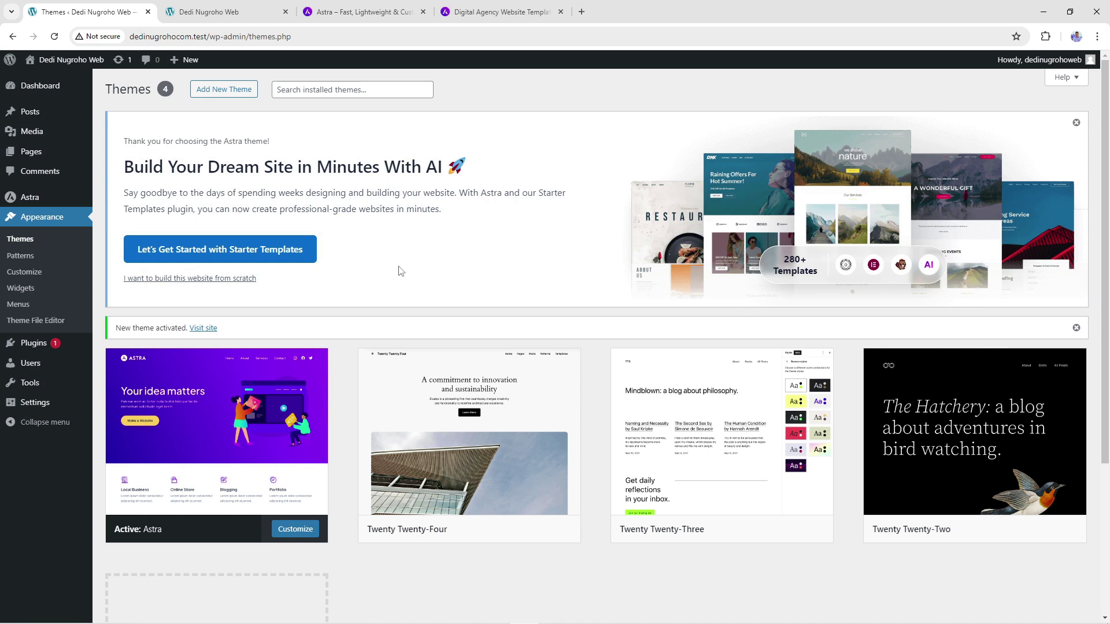
mouse_move(23, 198)
left_click(254, 252)
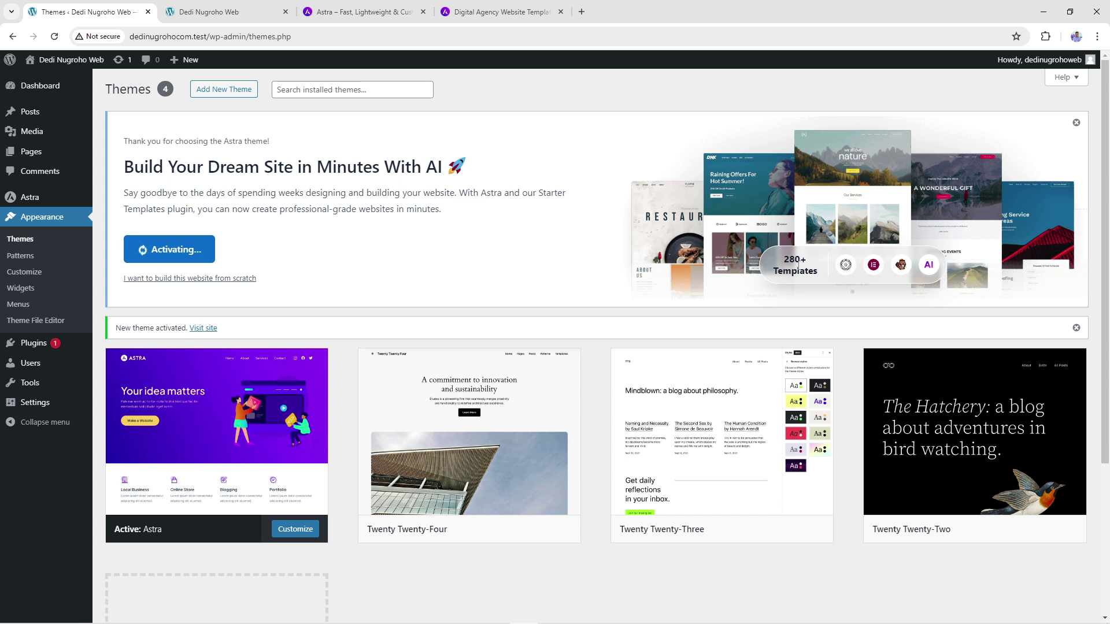
left_click_drag(787, 259, 805, 259)
left_click(822, 314)
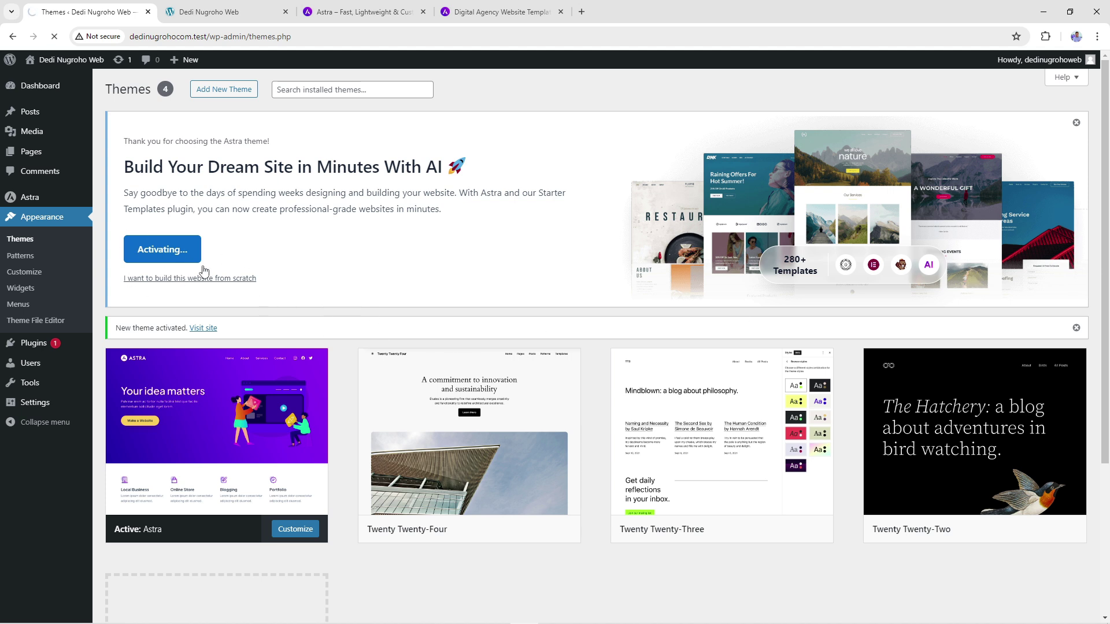
Switch to the Astra website templates page and browse the templates in the Ecommerce category
left_click(494, 6)
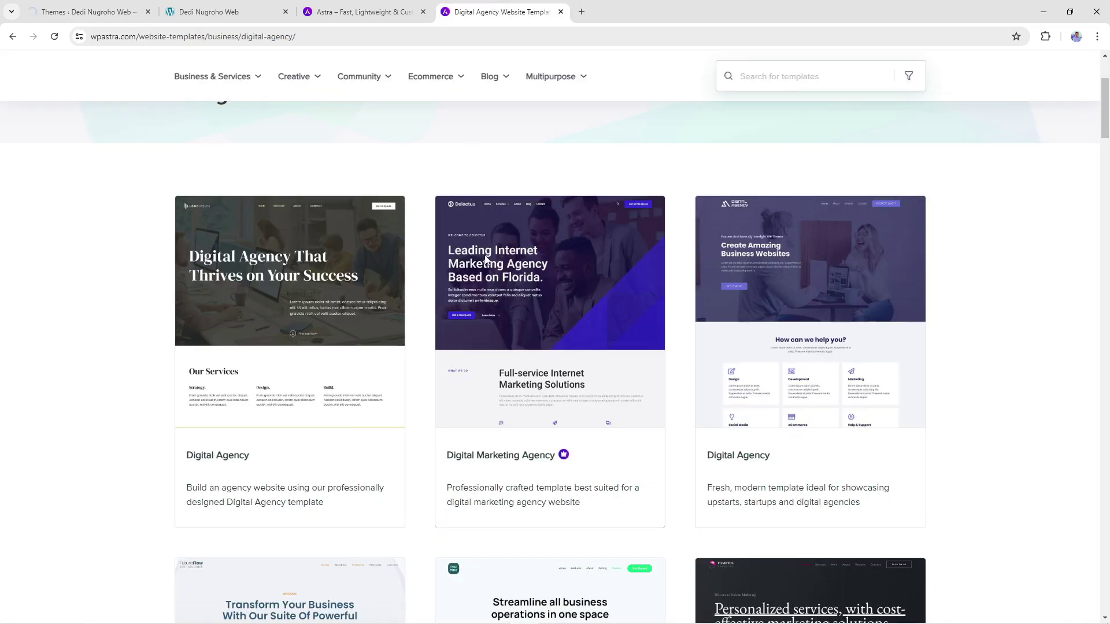
scroll(489, 319, "up", 3)
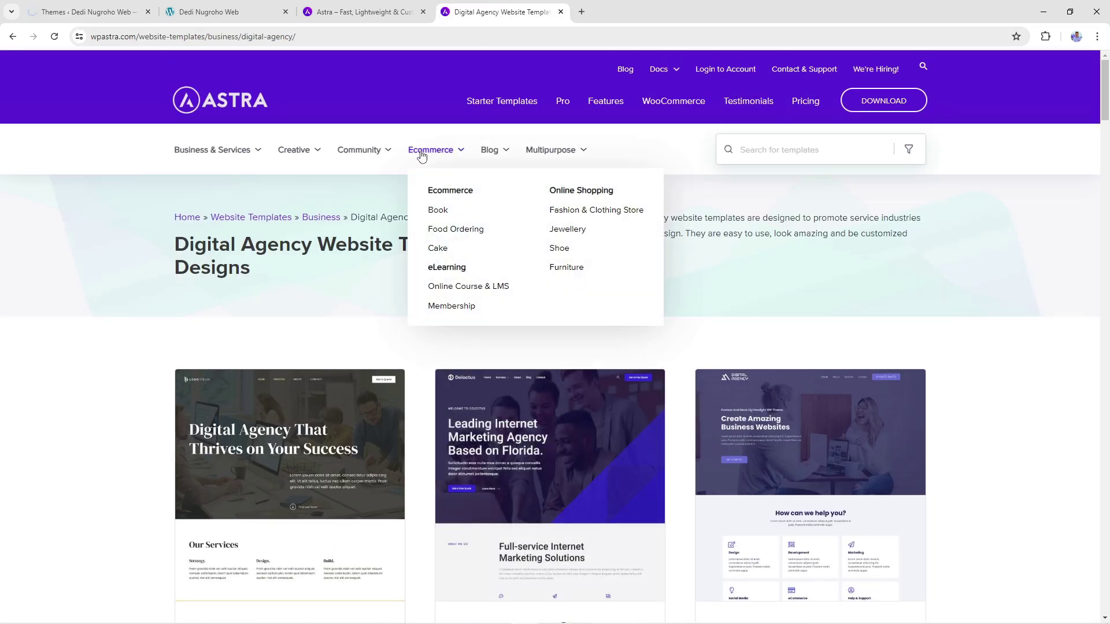
left_click(422, 154)
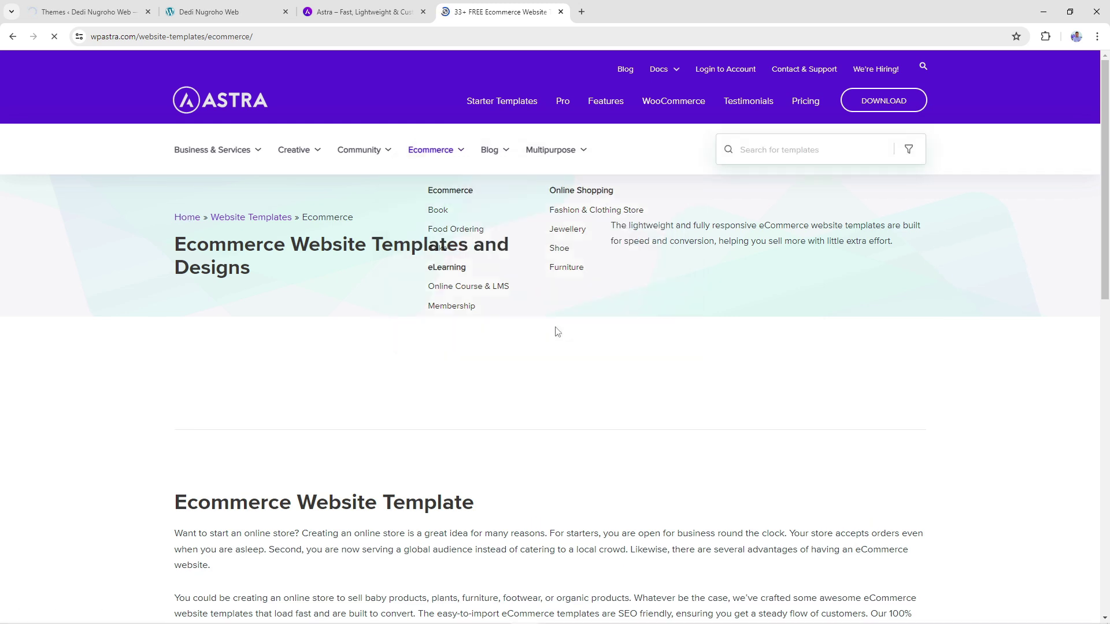
scroll(557, 332, "down", 10)
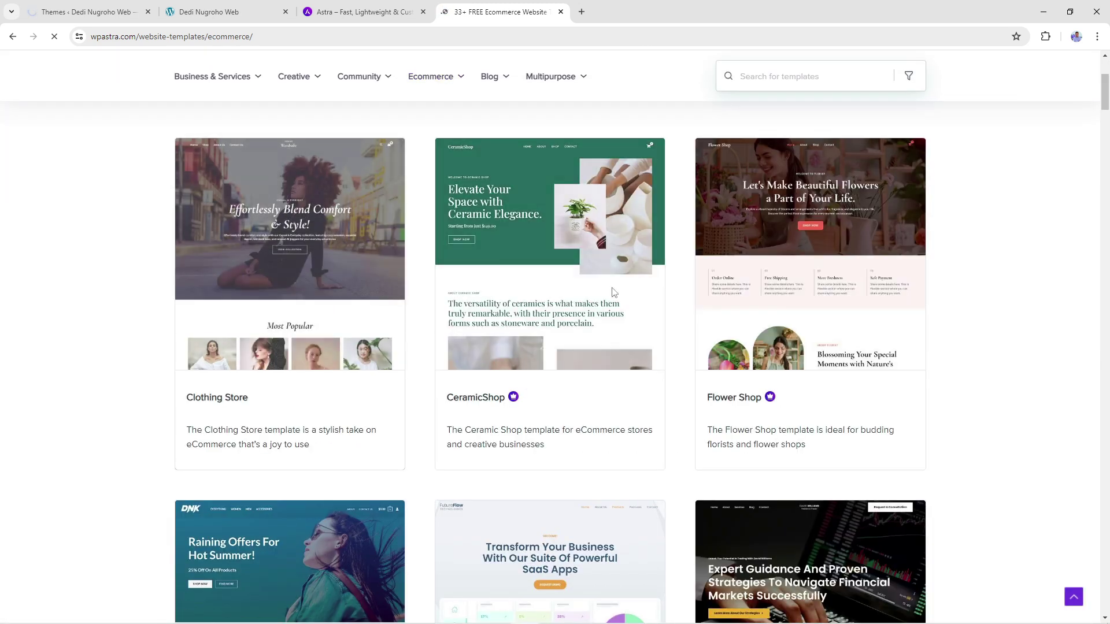
scroll(960, 321, "down", 7)
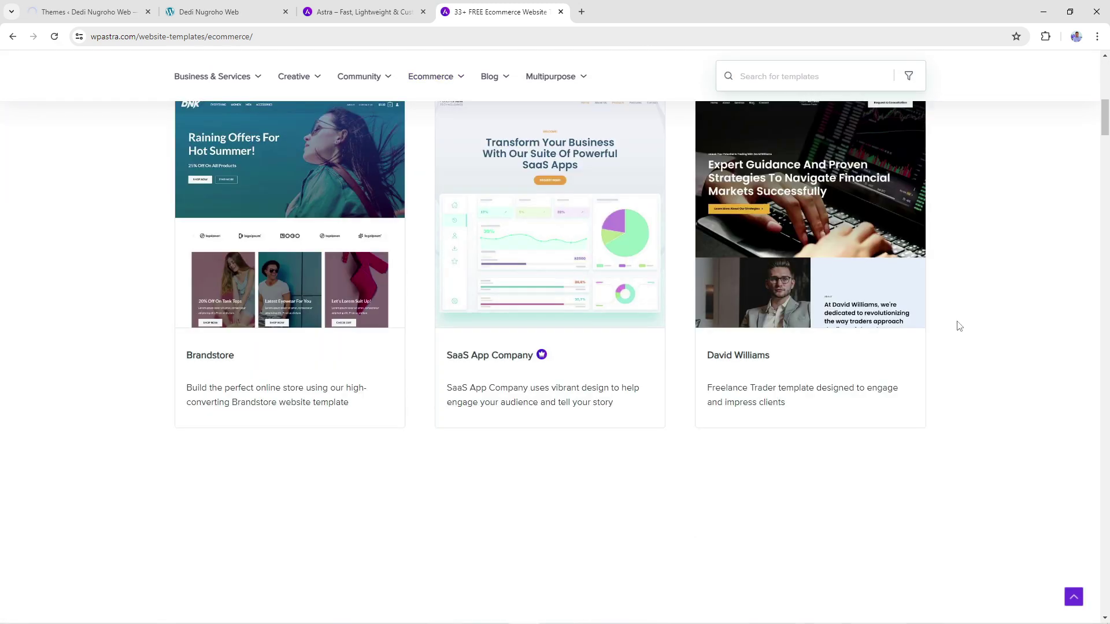
scroll(959, 329, "down", 6)
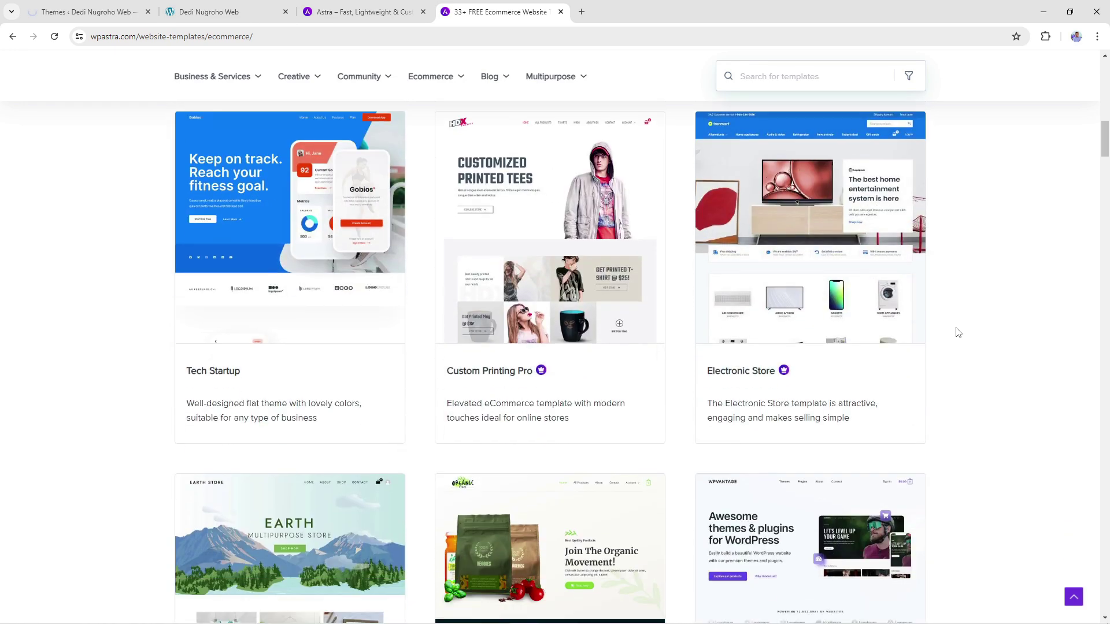
Open the live previews of the Electronic Store and Organic Store templates in new browser tabs
mouse_move(808, 313)
right_click(811, 254)
left_click(835, 261)
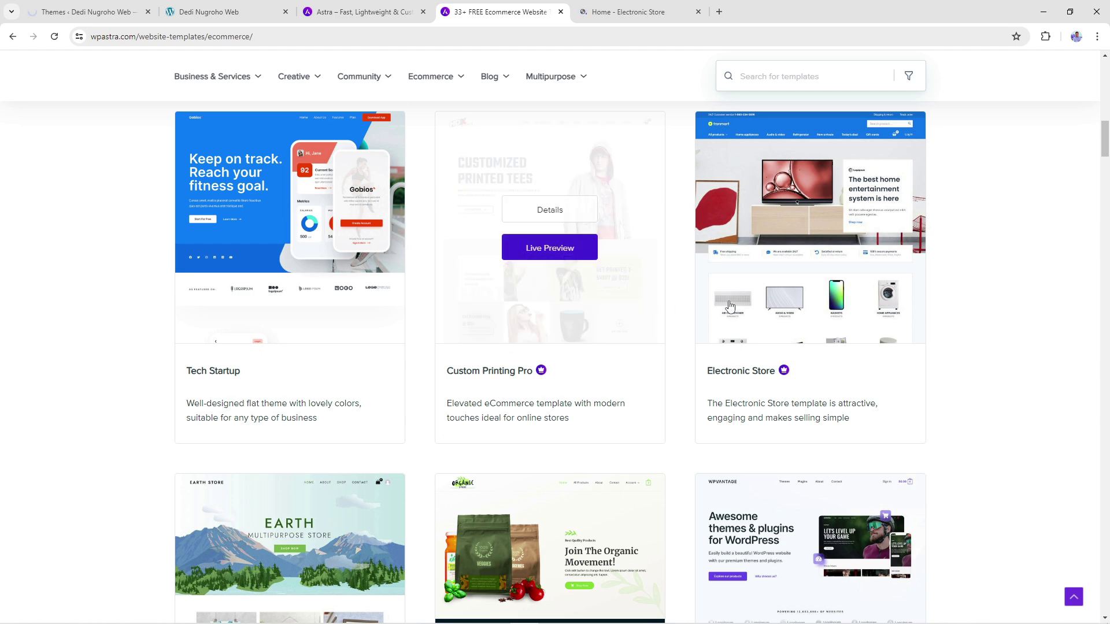
scroll(561, 312, "down", 3)
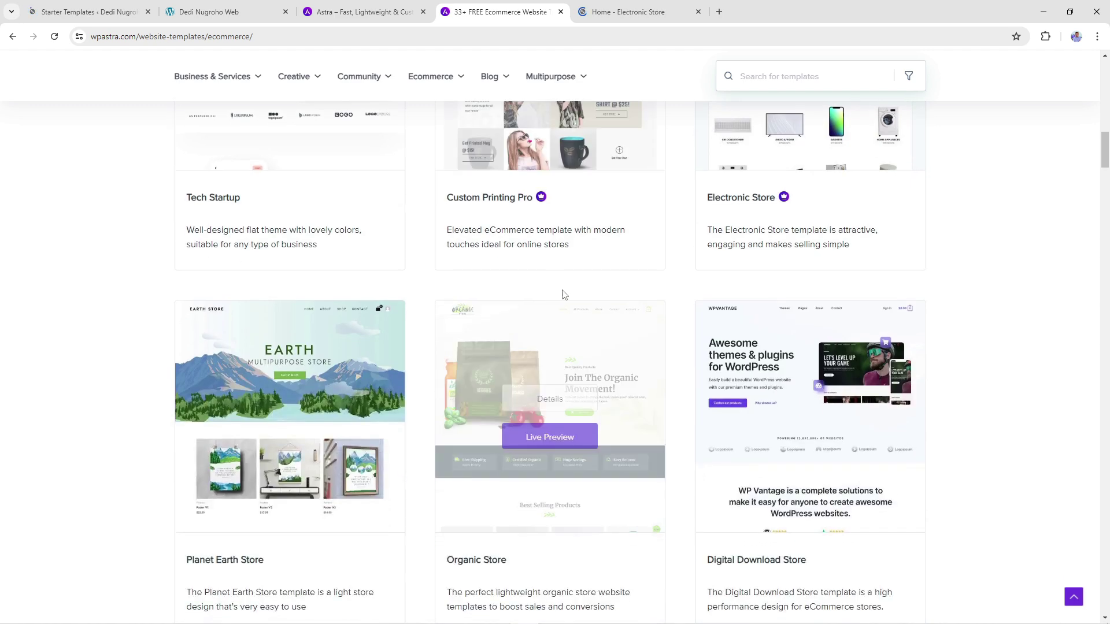
scroll(565, 295, "down", 3)
right_click(561, 269)
left_click(587, 279)
left_click(639, 12)
Look through the Organic Store demo home page, from the hero banner to the trending products
left_click(776, 7)
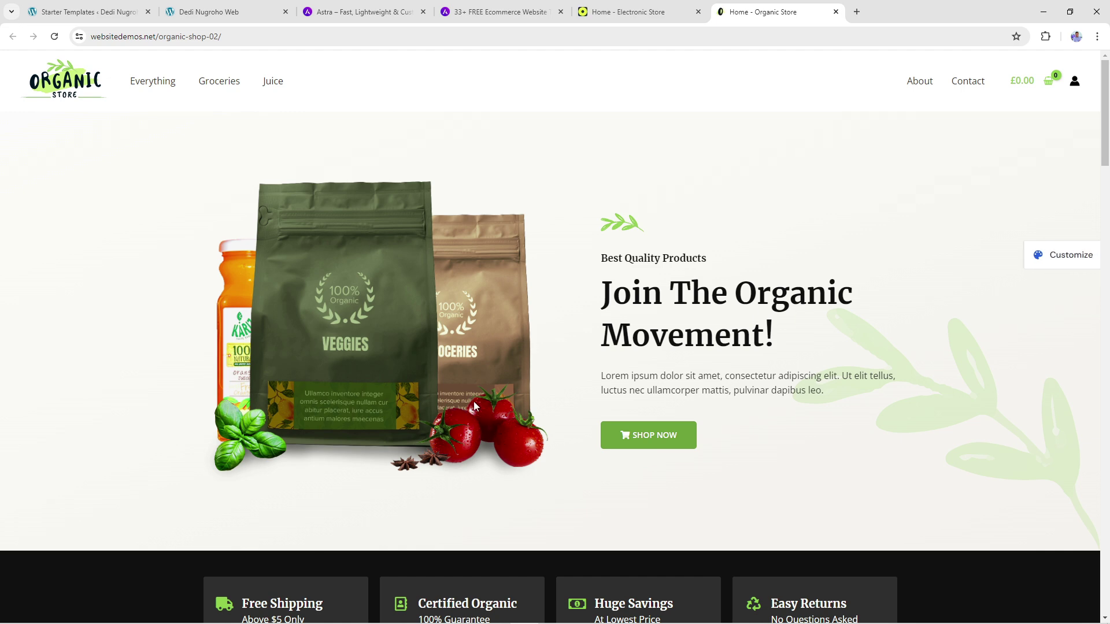
scroll(409, 270, "down", 10)
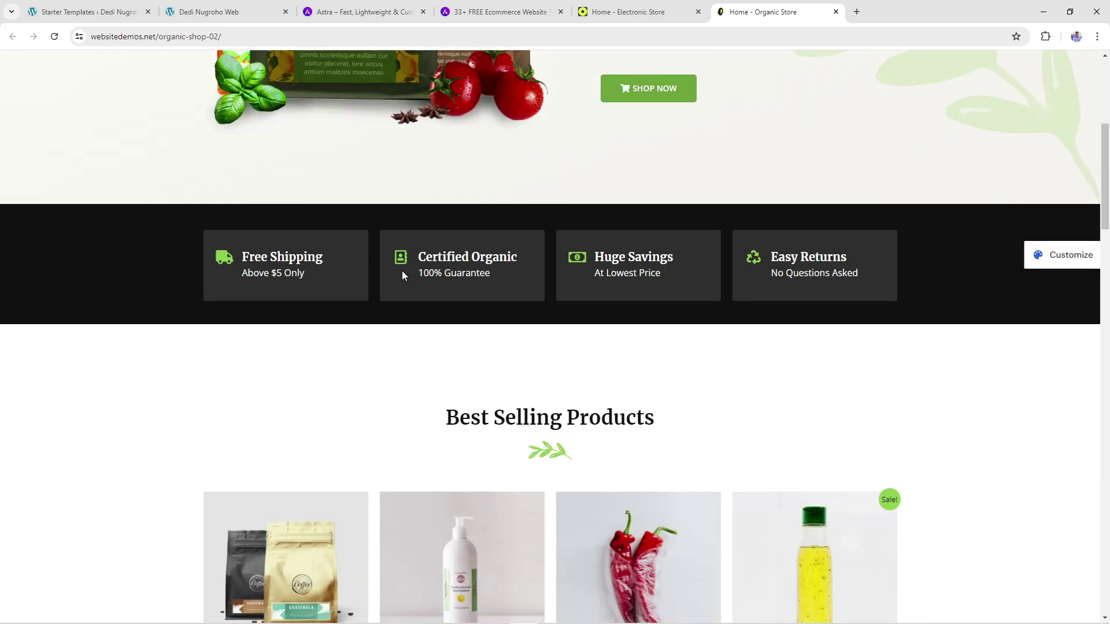
scroll(397, 276, "down", 6)
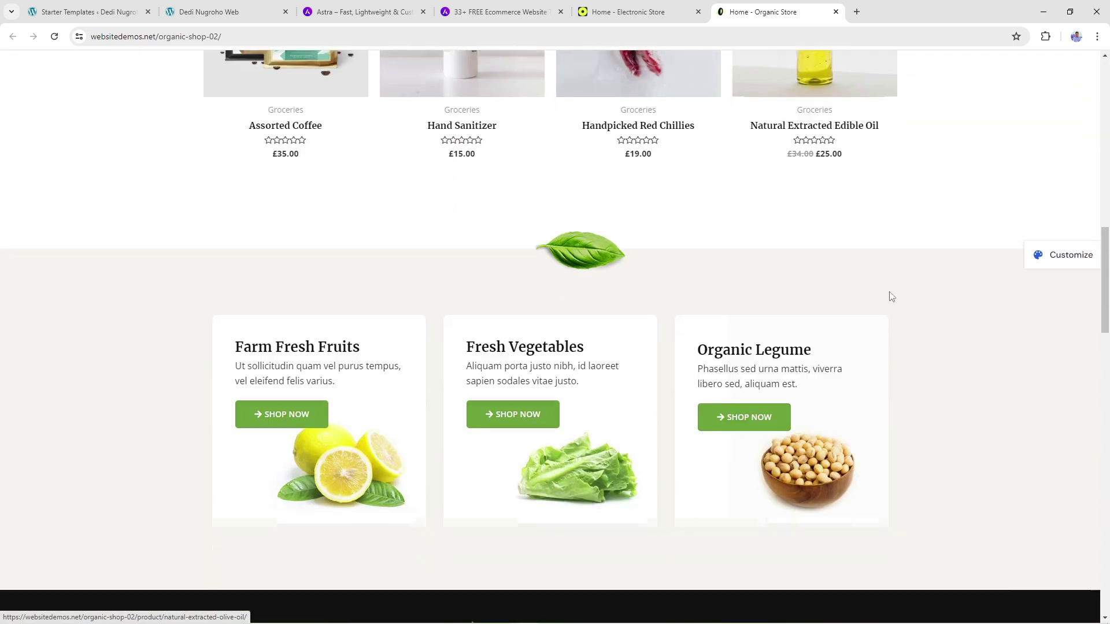
scroll(1102, 256, "down", 10)
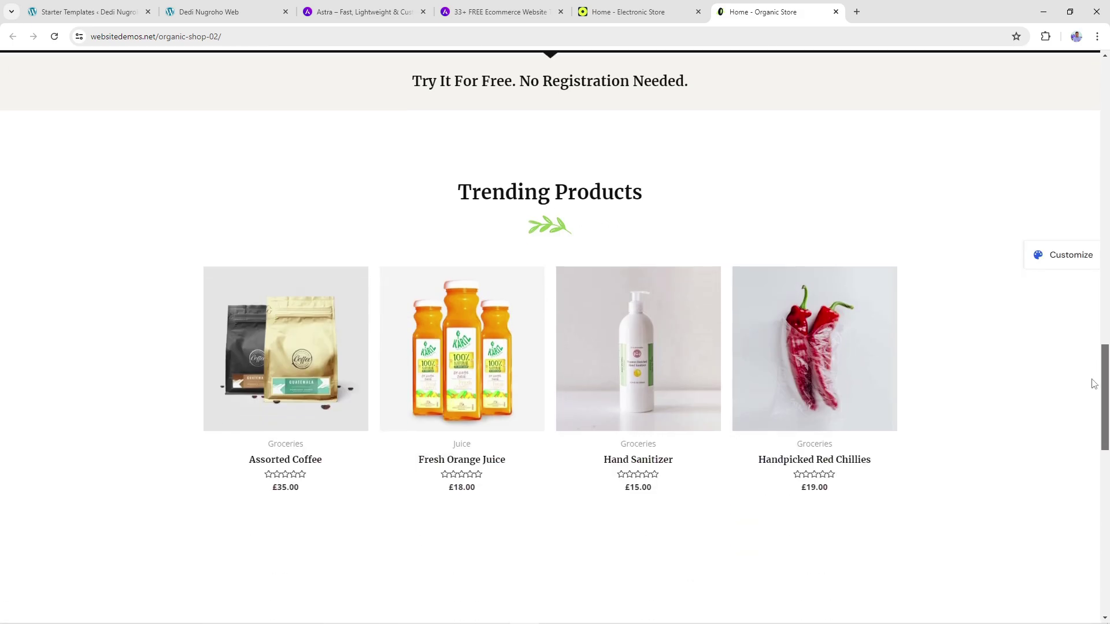
left_click_drag(1094, 383, 1050, 136)
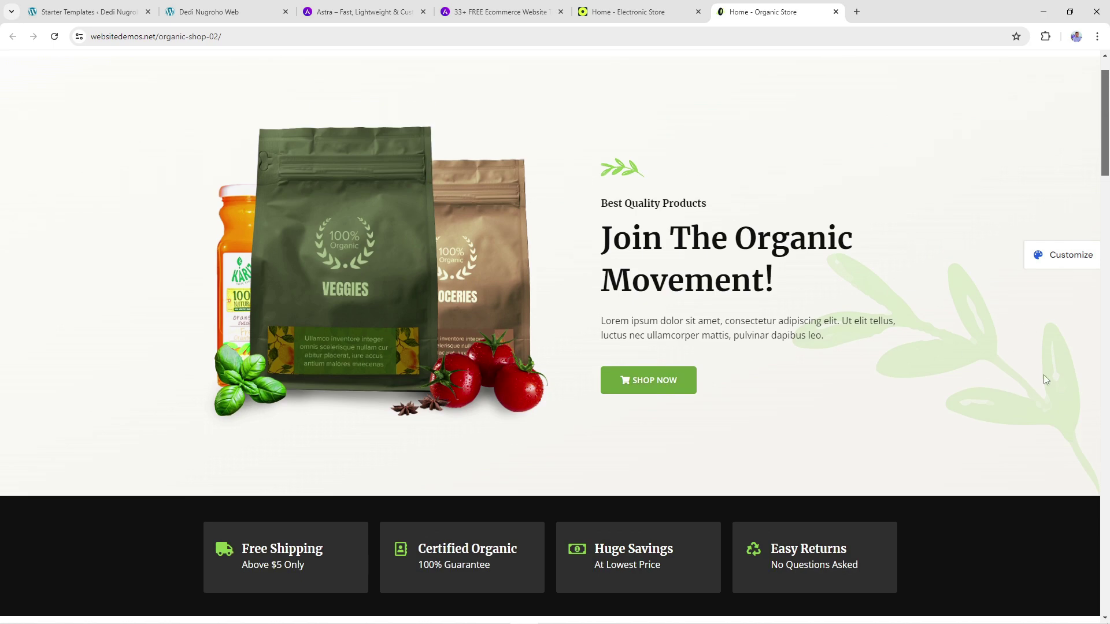
scroll(1014, 395, "up", 1)
left_click_drag(1103, 111, 1068, 174)
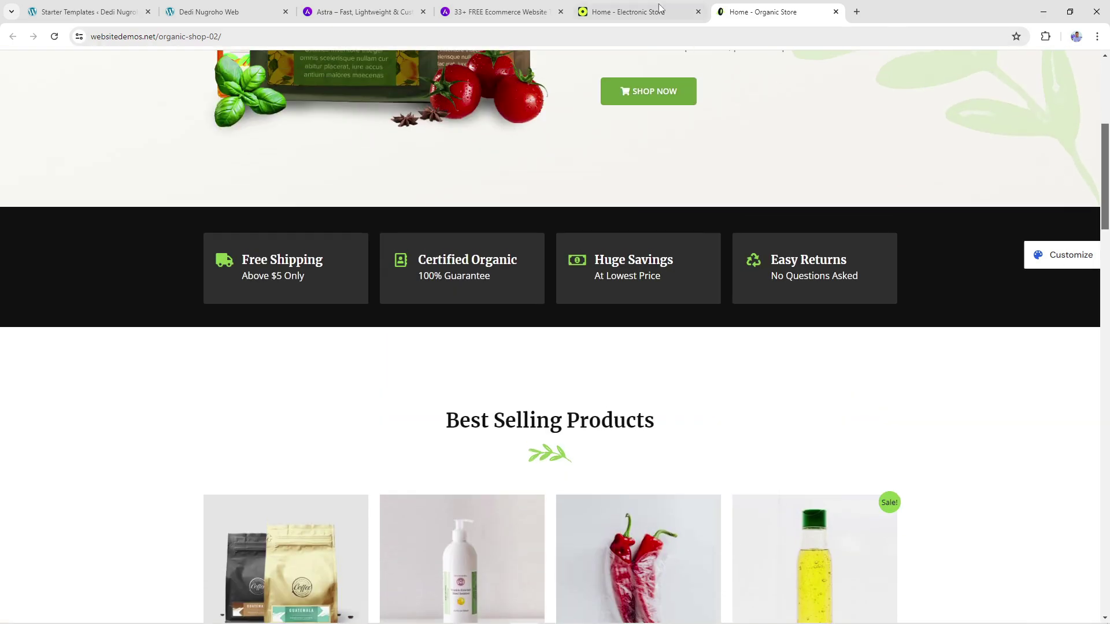
Look through the Electronic Store demo home page, including the product categories, promotional banners and today's best deals
left_click(665, 12)
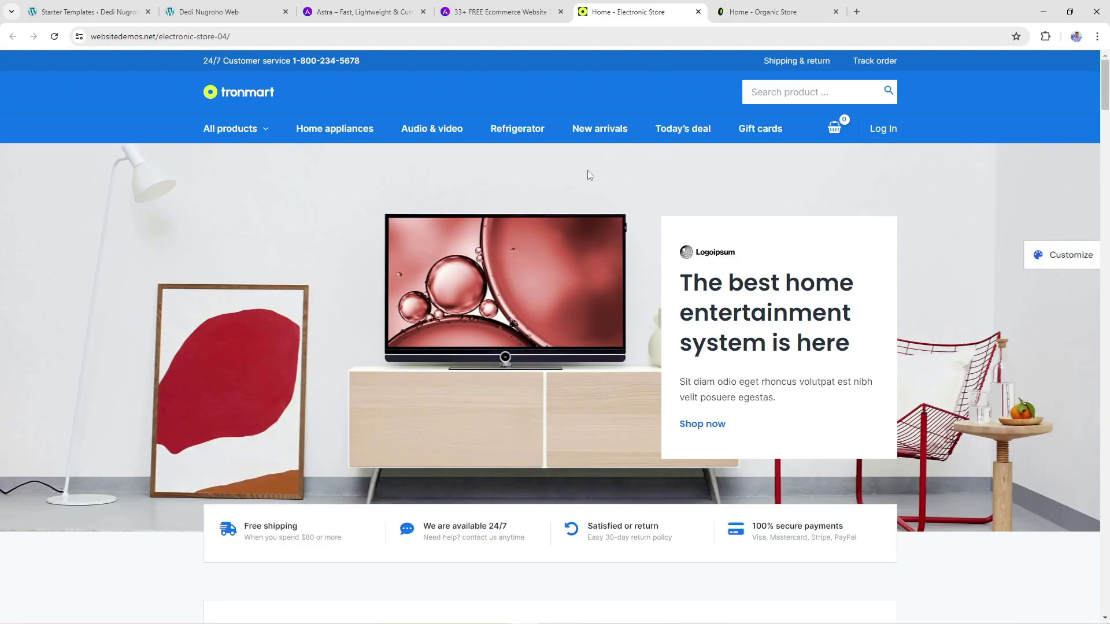
scroll(327, 166, "down", 6)
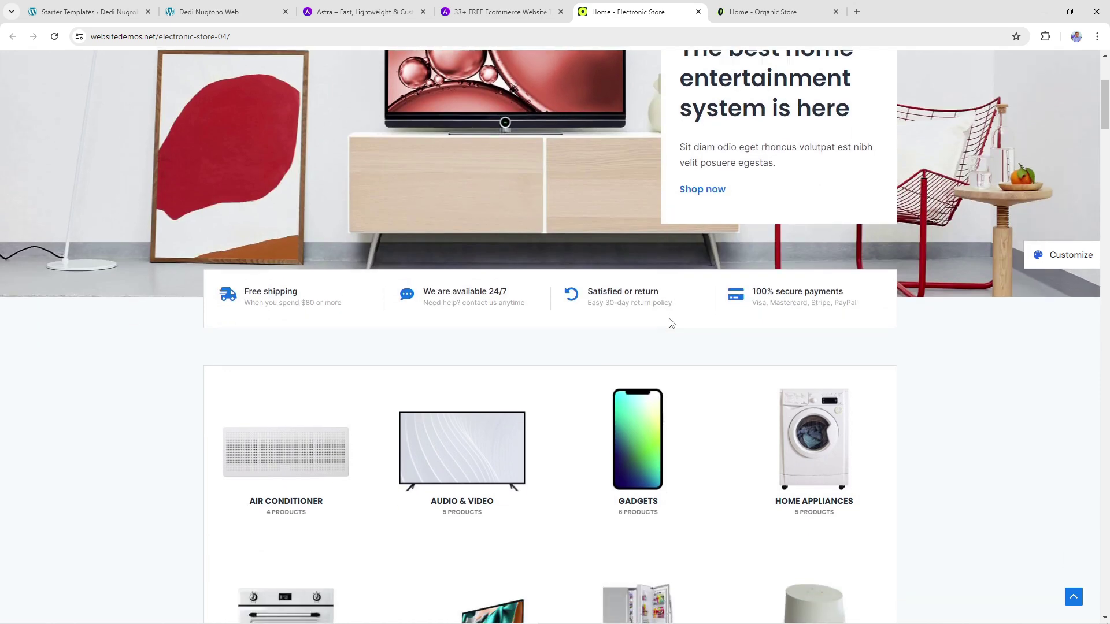
scroll(862, 349, "down", 4)
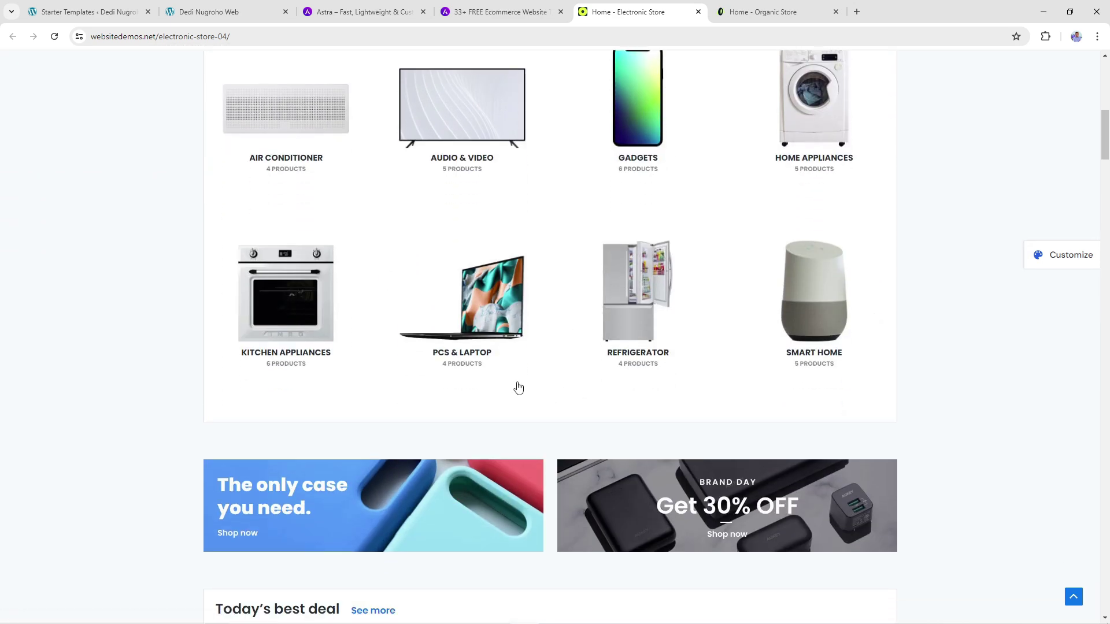
scroll(537, 443, "down", 2)
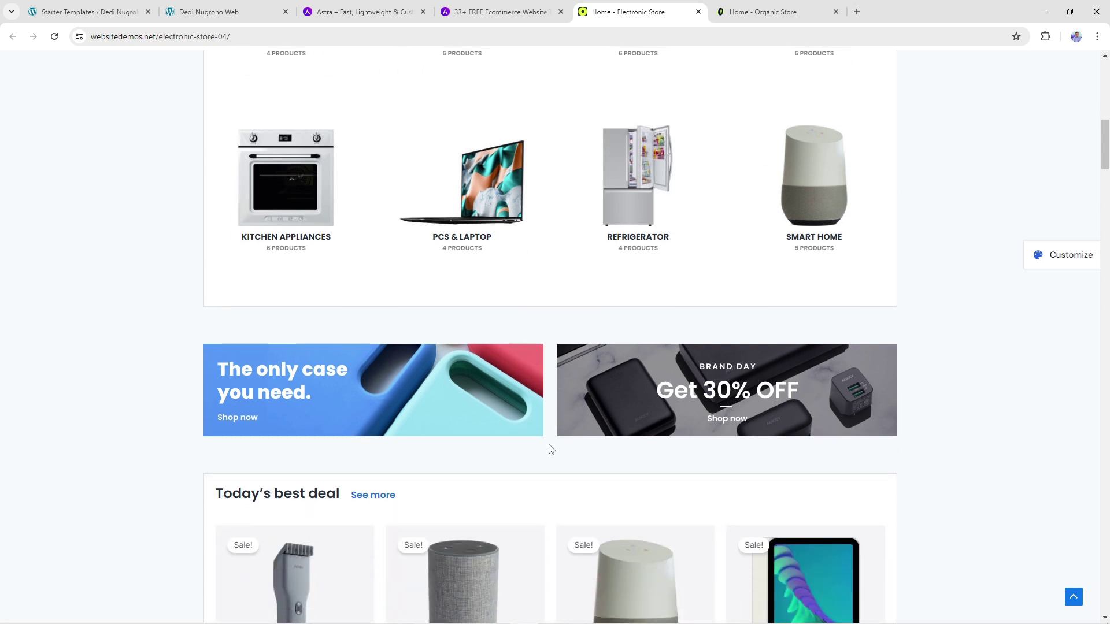
scroll(551, 445, "down", 5)
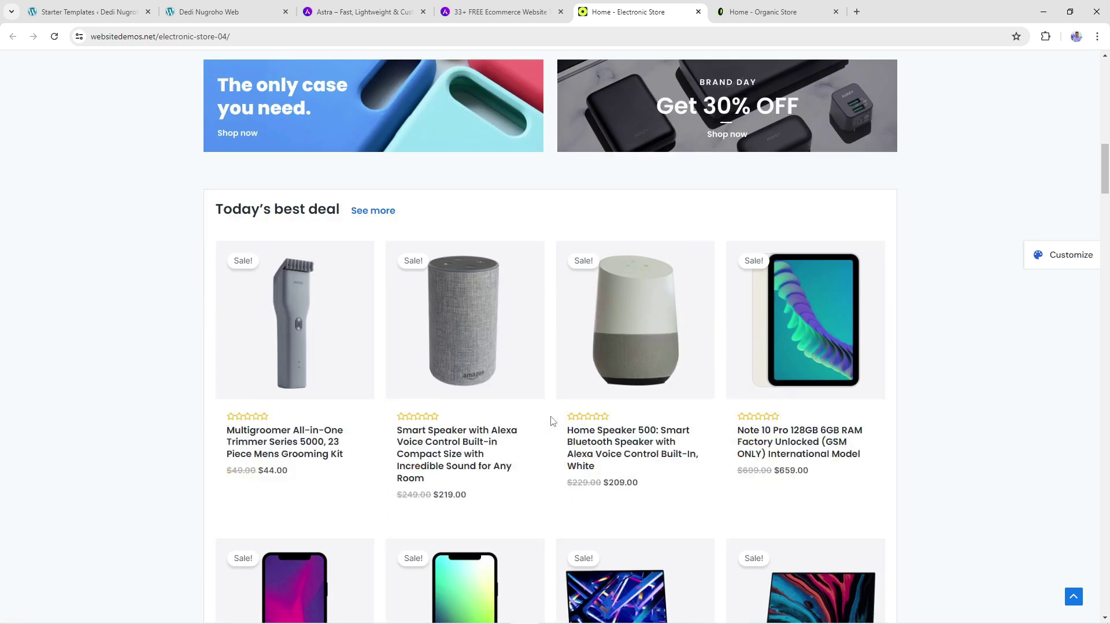
left_click_drag(1103, 181, 1105, 79)
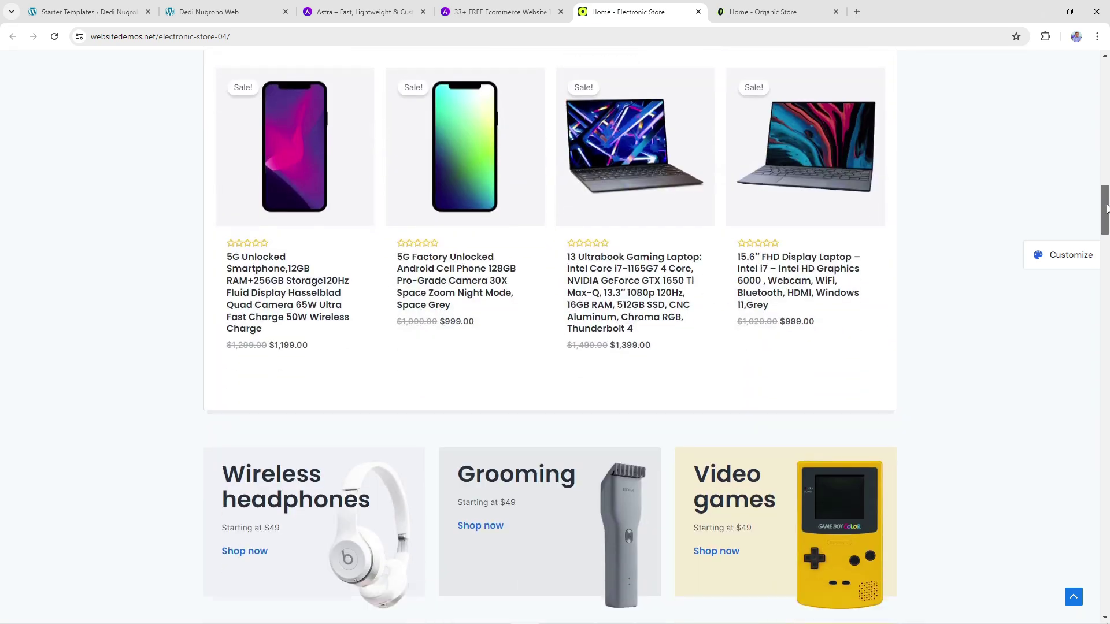
scroll(571, 270, "down", 8)
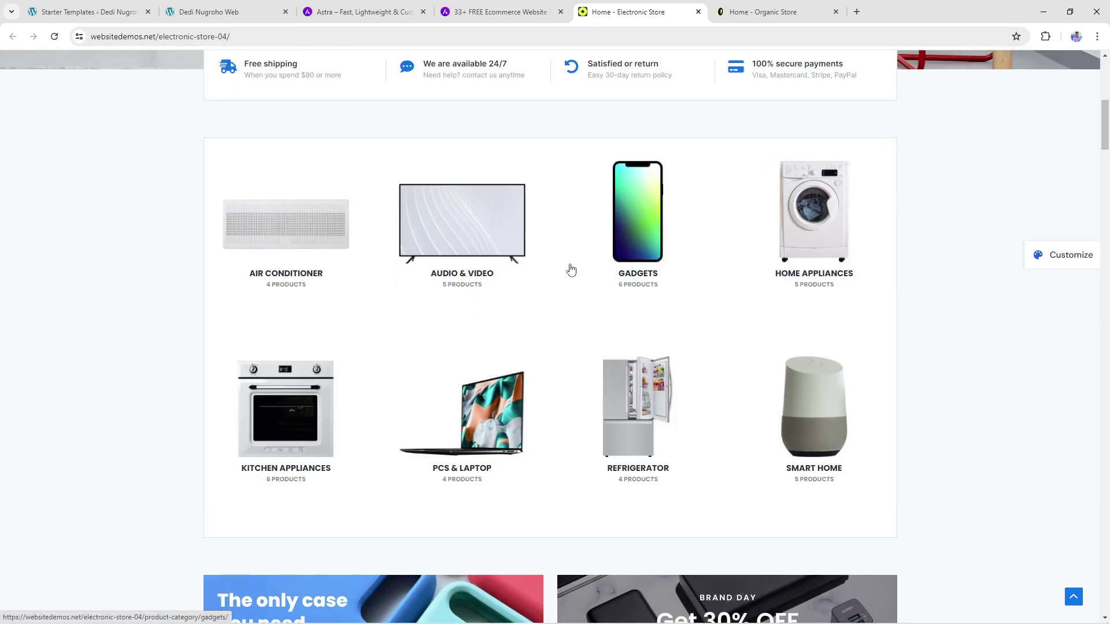
scroll(557, 269, "up", 8)
Return to the site's Starter Templates page and choose to build with the Classic Starter Templates
left_click(214, 11)
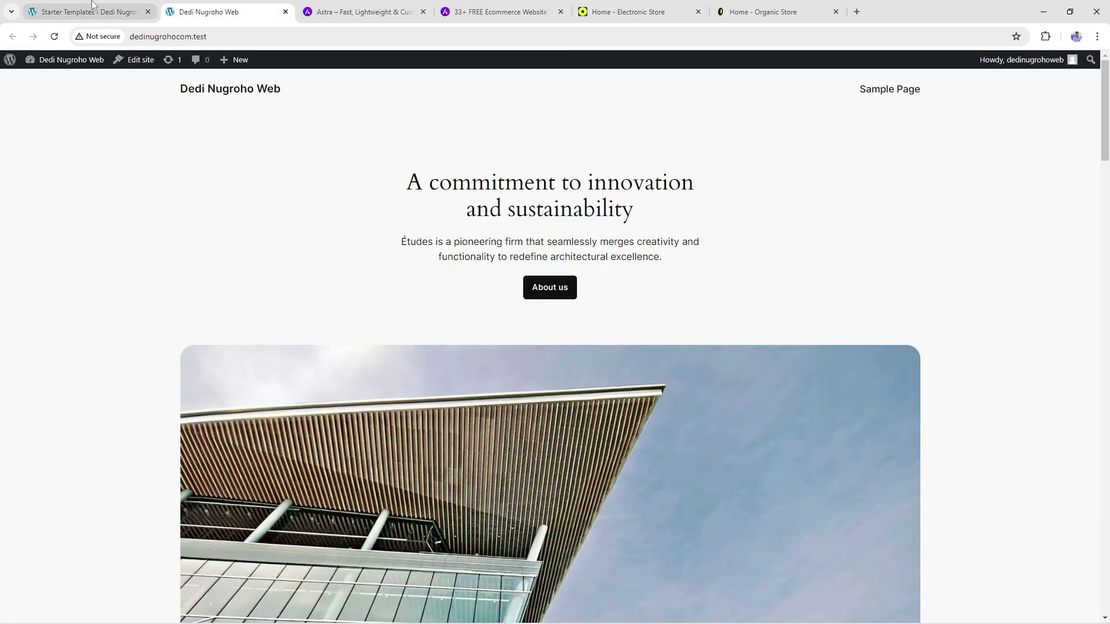
left_click(92, 5)
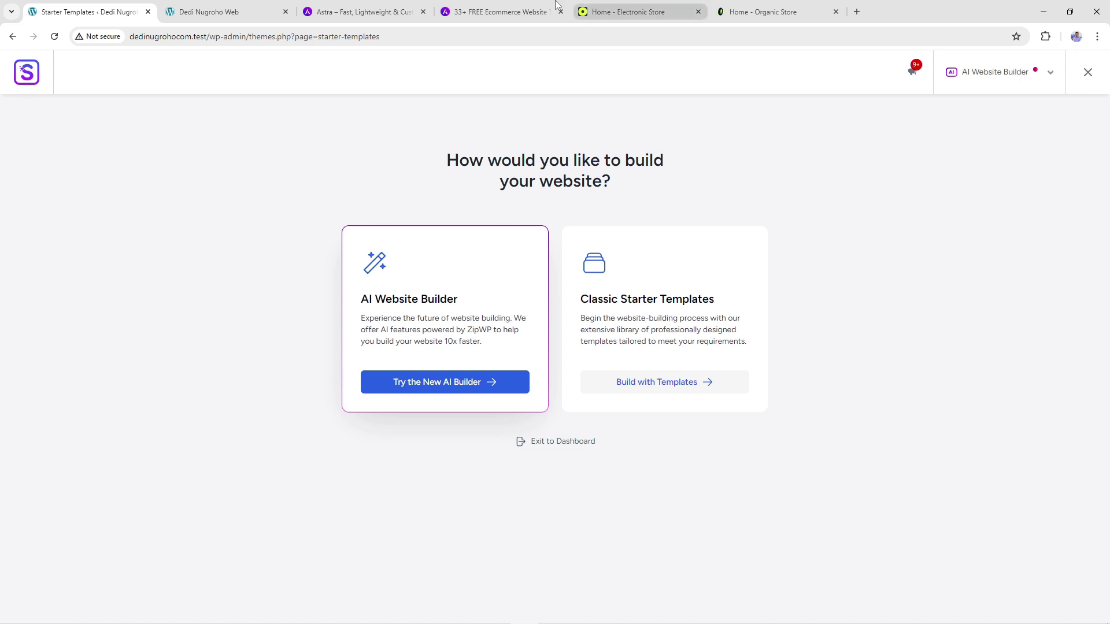
left_click(497, 12)
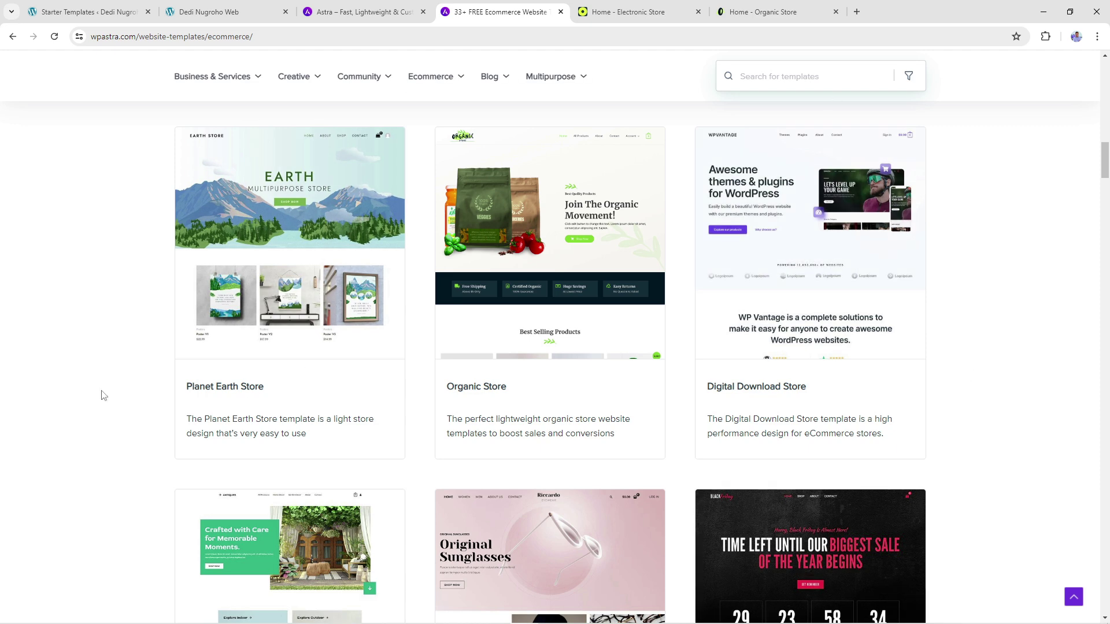
left_click(81, 4)
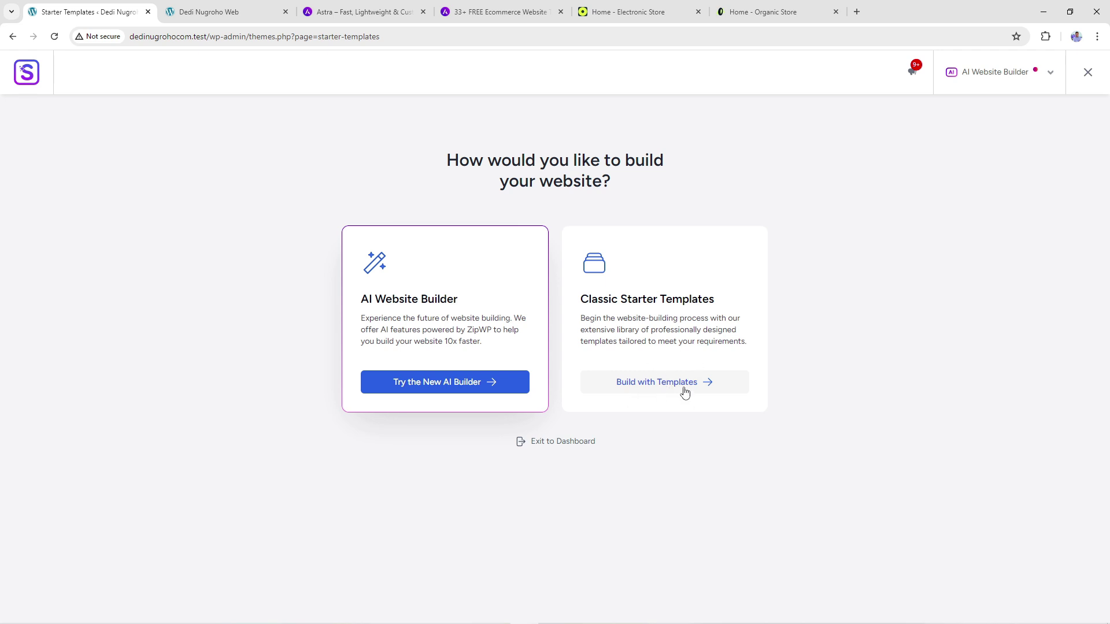
left_click(655, 384)
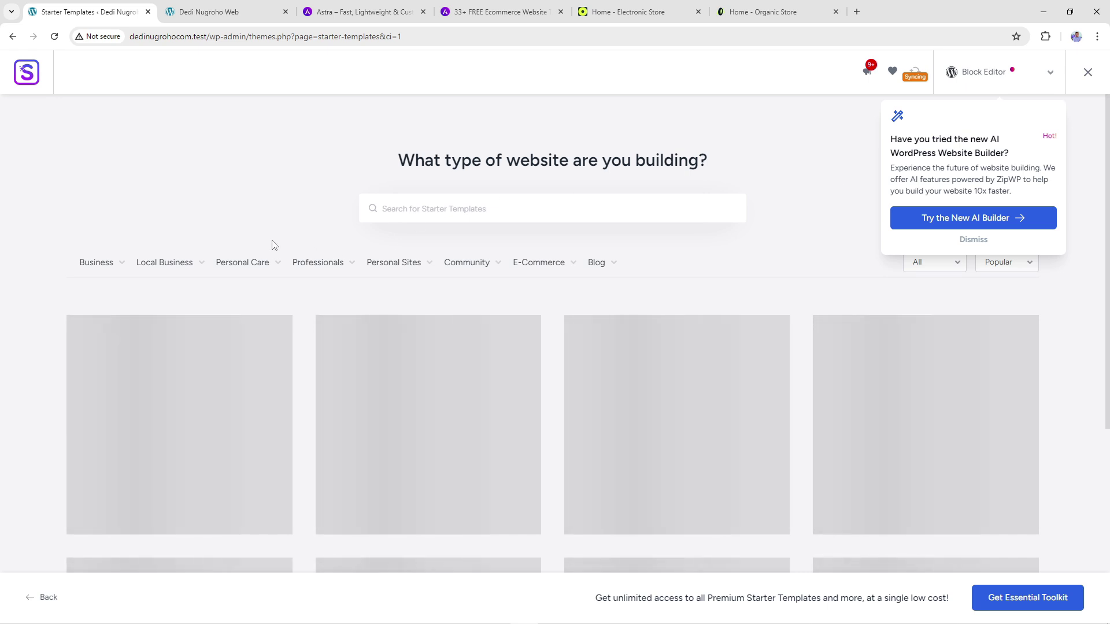
Dismiss the AI WordPress Website Builder promotion and check the starter template gallery
scroll(652, 368, "down", 3)
scroll(533, 330, "up", 3)
mouse_move(166, 262)
left_click(976, 240)
scroll(415, 387, "down", 3)
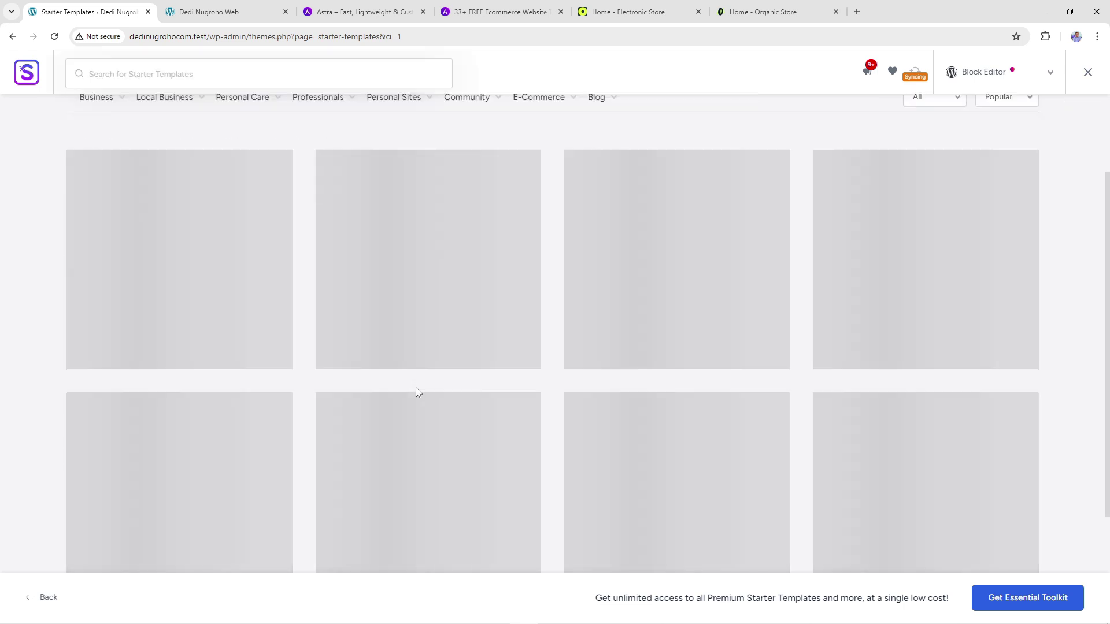
scroll(414, 369, "up", 3)
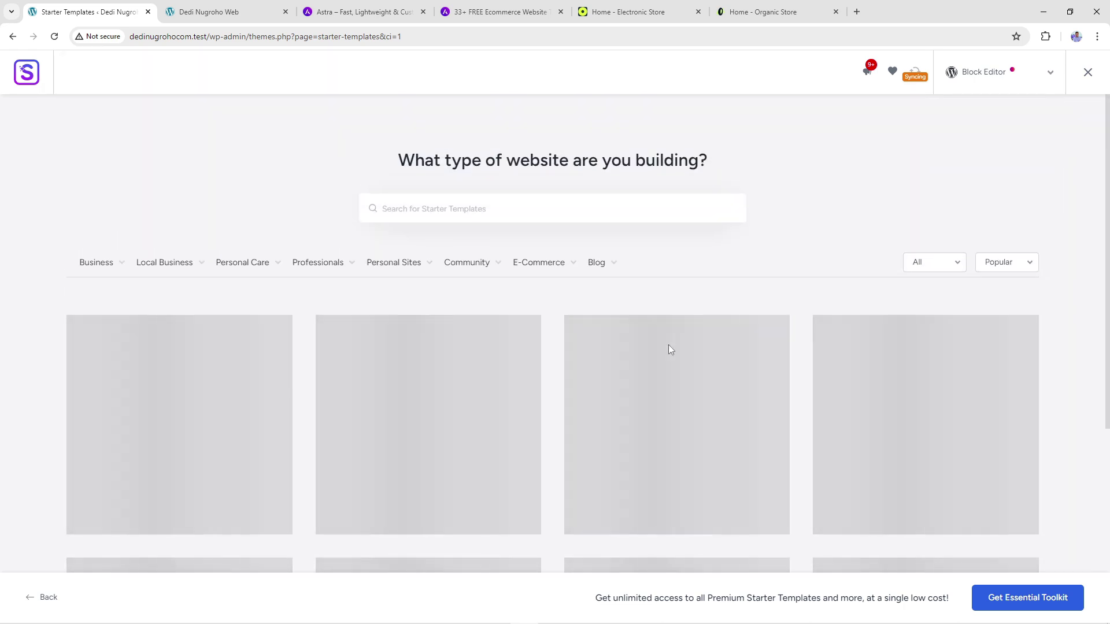
Set the page builder for the starter templates to Elementor and check the template gallery
left_click(1050, 74)
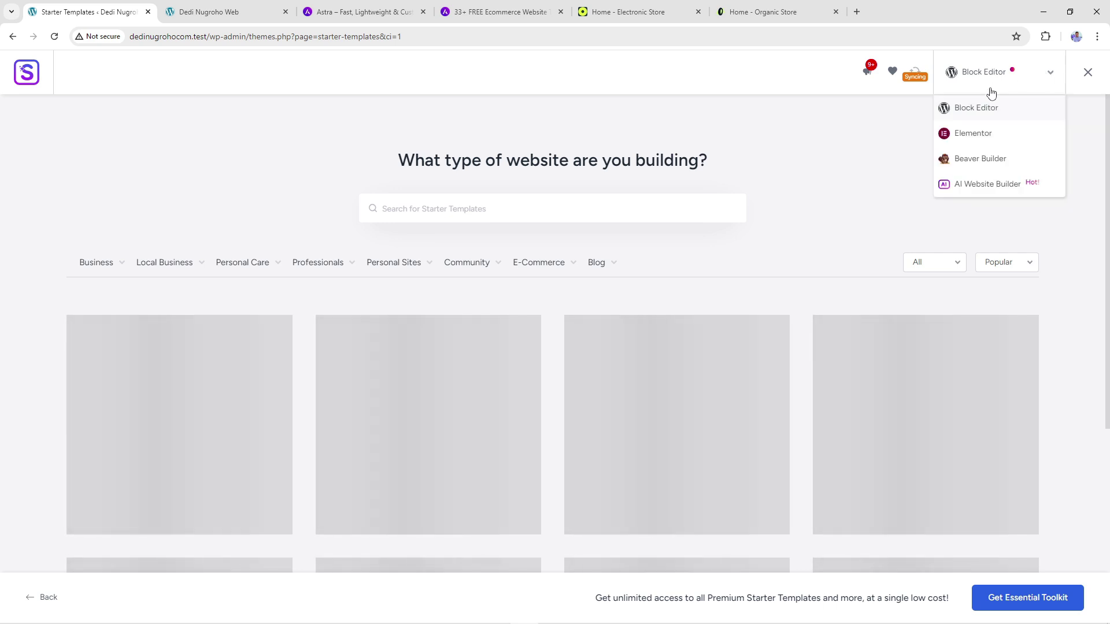
left_click(992, 137)
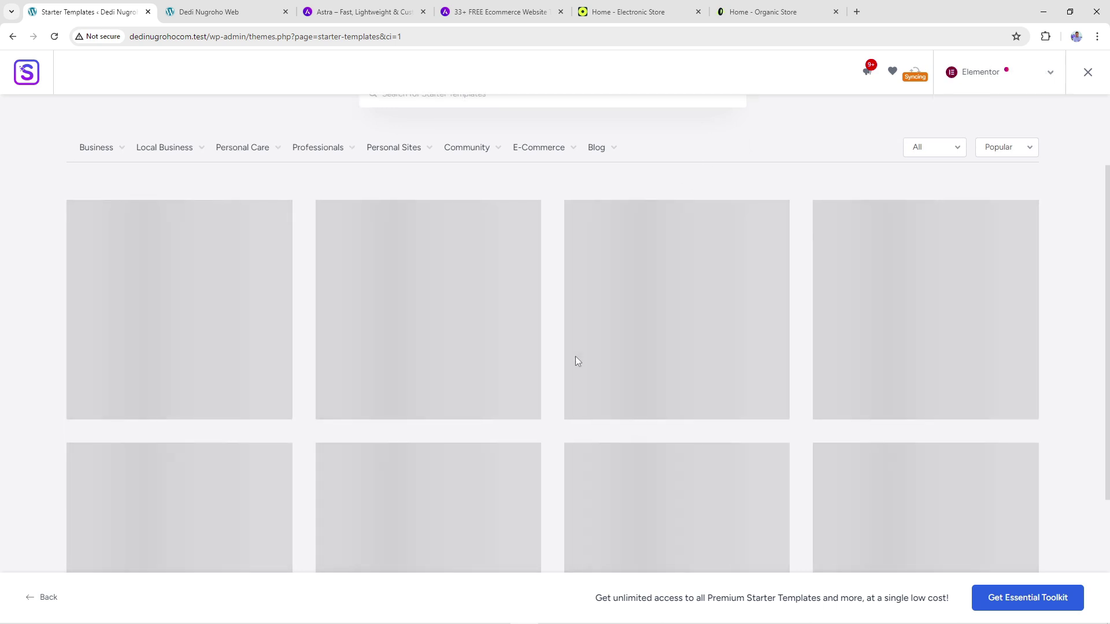
scroll(569, 355, "down", 3)
scroll(554, 351, "up", 5)
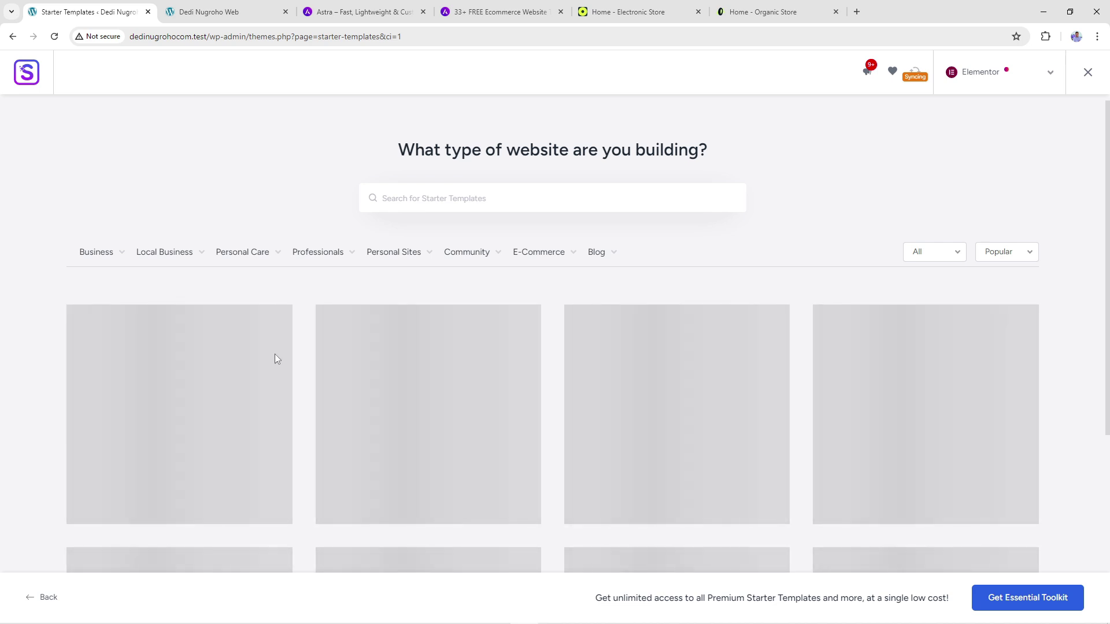
scroll(910, 383, "down", 3)
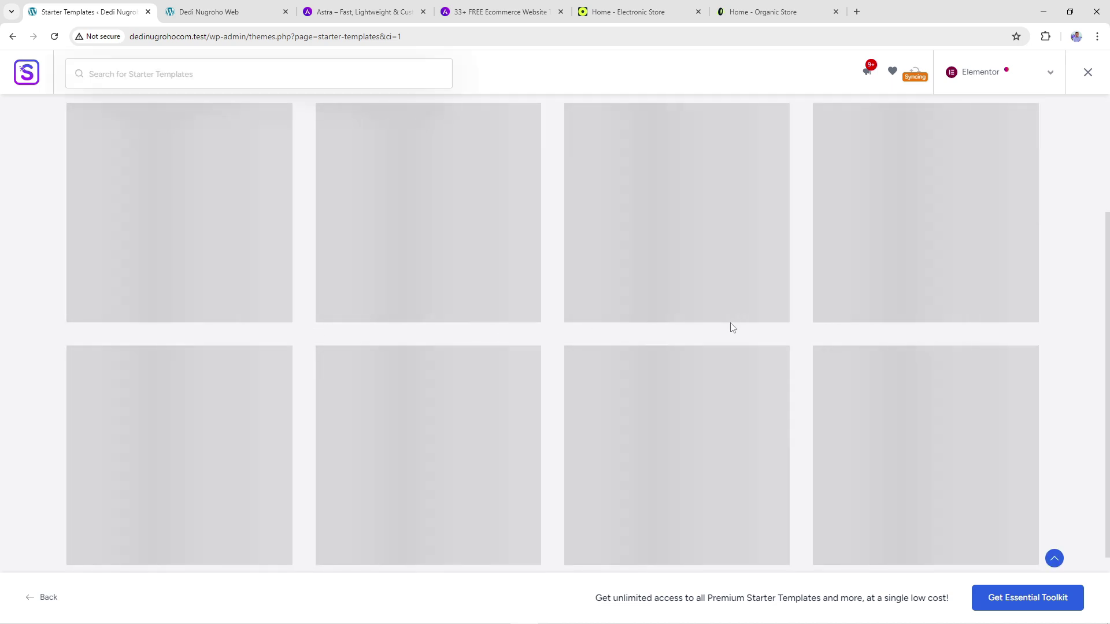
Go back to the Electronic Store demo site and examine its hero banner and product categories
scroll(696, 346, "up", 3)
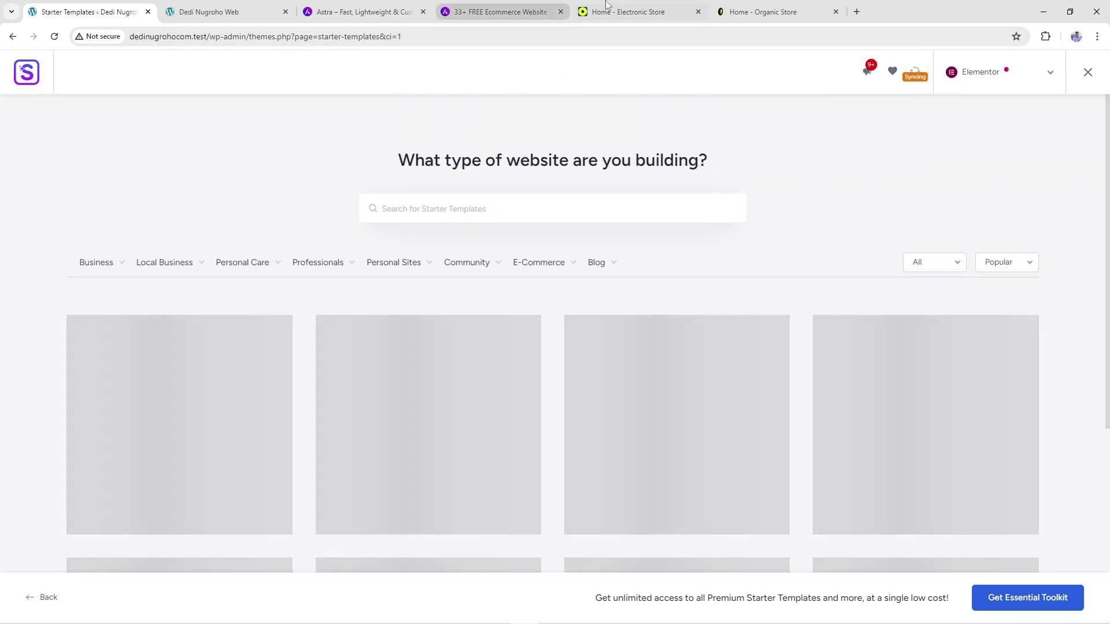
left_click(627, 12)
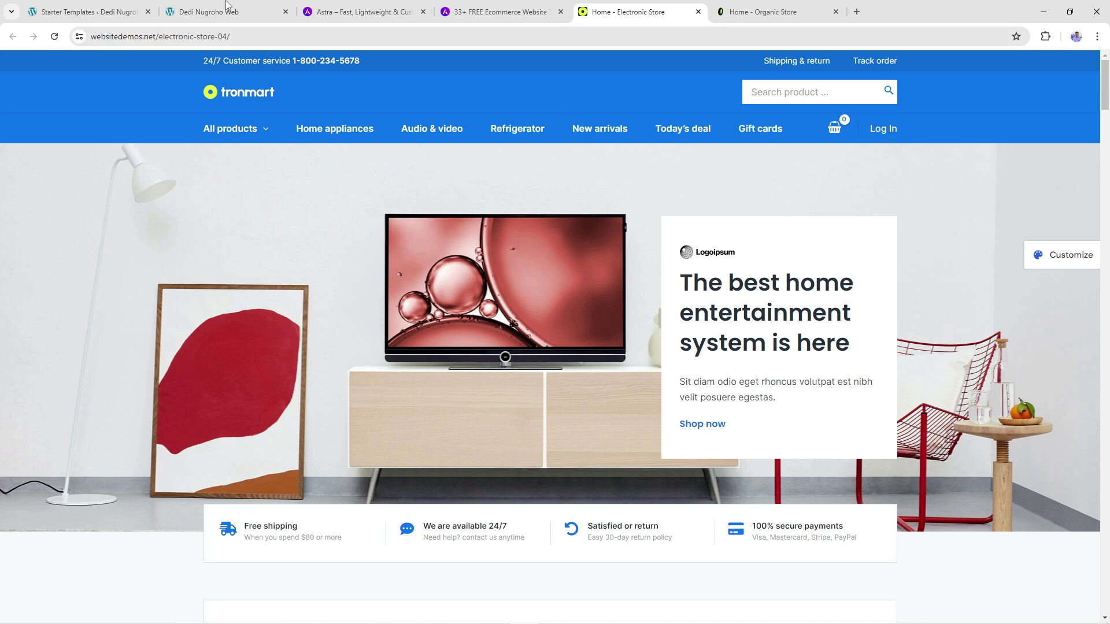
left_click(87, 11)
left_click(652, 7)
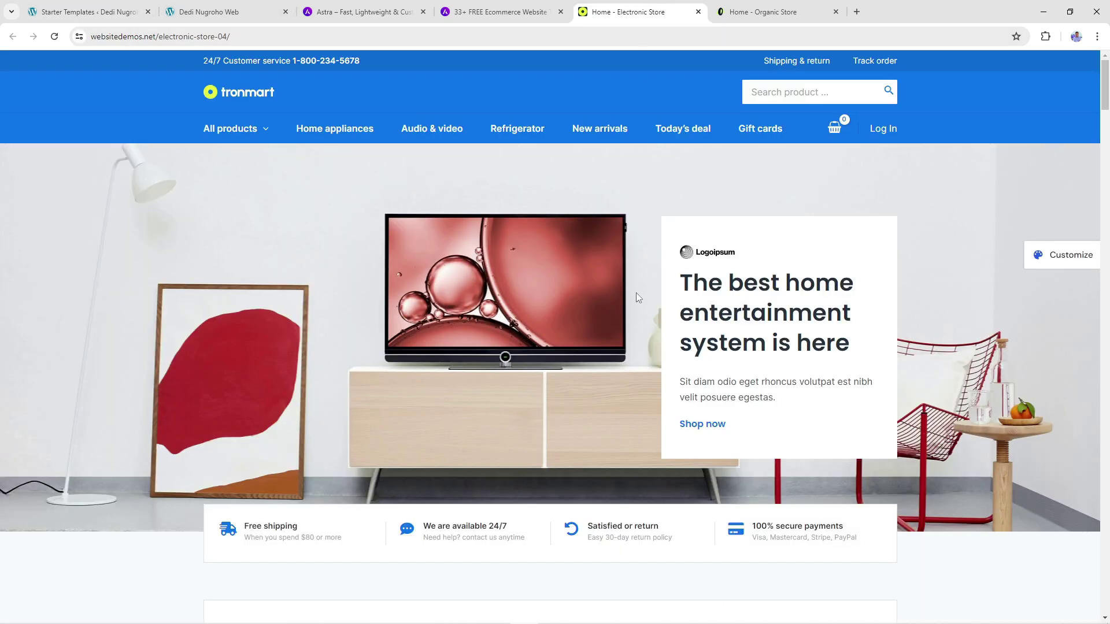
scroll(636, 293, "down", 8)
scroll(471, 218, "up", 1)
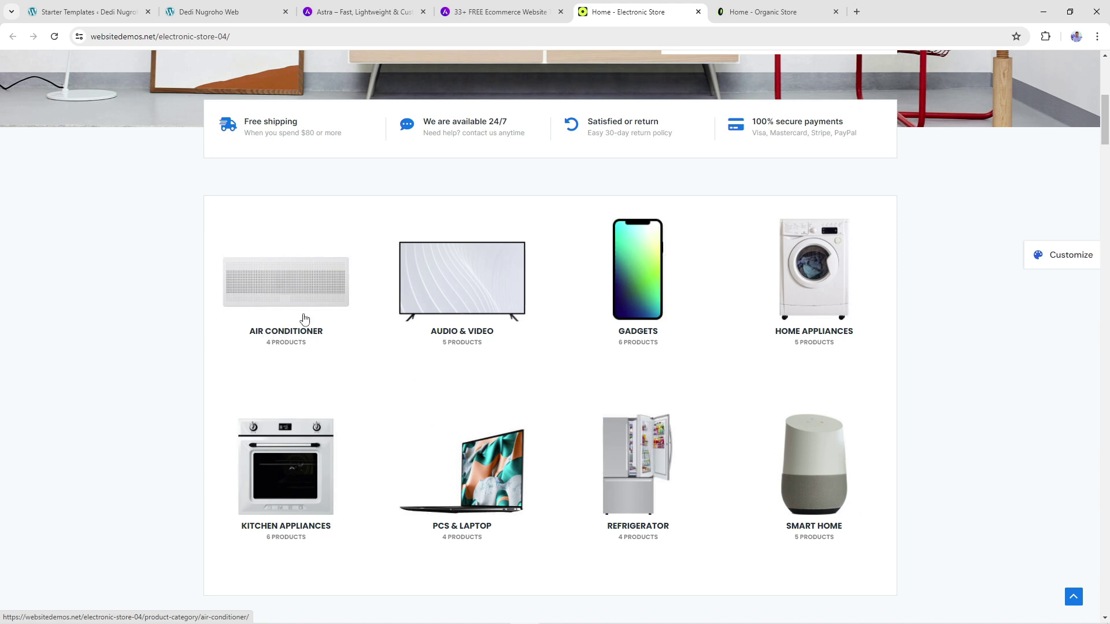
scroll(867, 329, "down", 2)
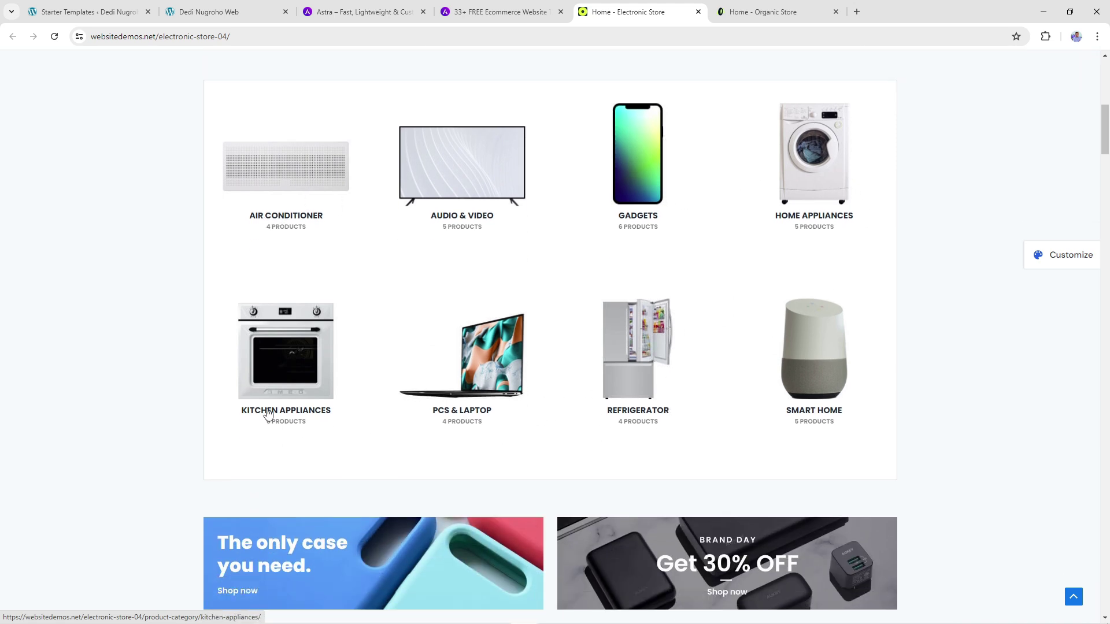
scroll(512, 362, "down", 1)
scroll(513, 350, "up", 3)
scroll(521, 349, "down", 2)
scroll(613, 343, "up", 2)
scroll(613, 343, "up", 7)
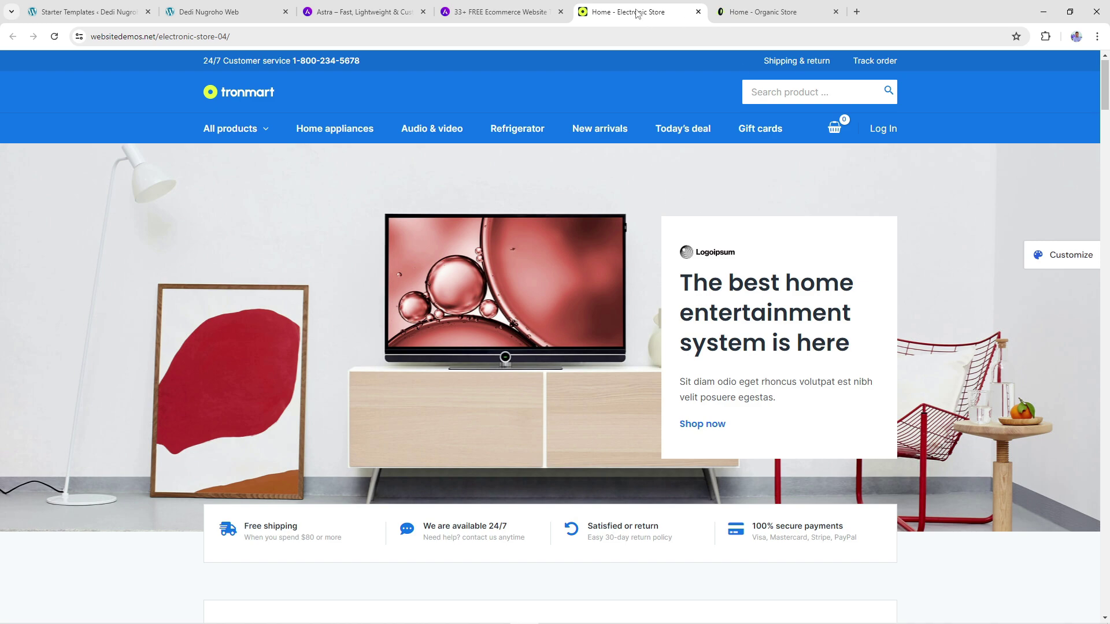
Browse Astra's ecommerce template gallery and open the live preview of the Be Bold template in a separate tab
left_click(509, 11)
scroll(488, 194, "down", 4)
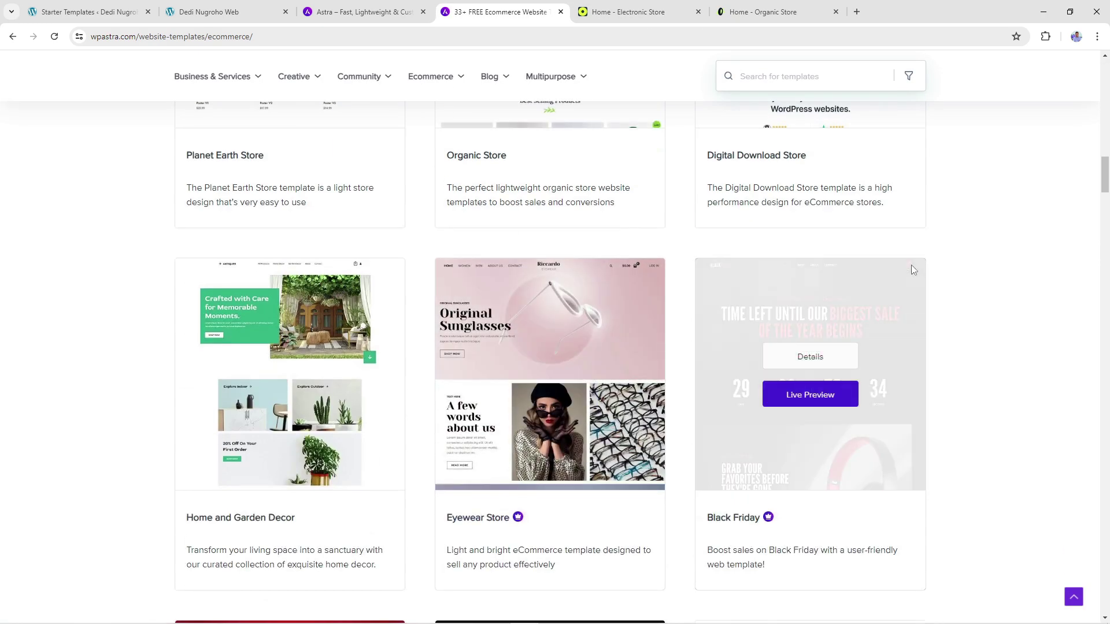
scroll(911, 265, "down", 10)
scroll(579, 323, "down", 8)
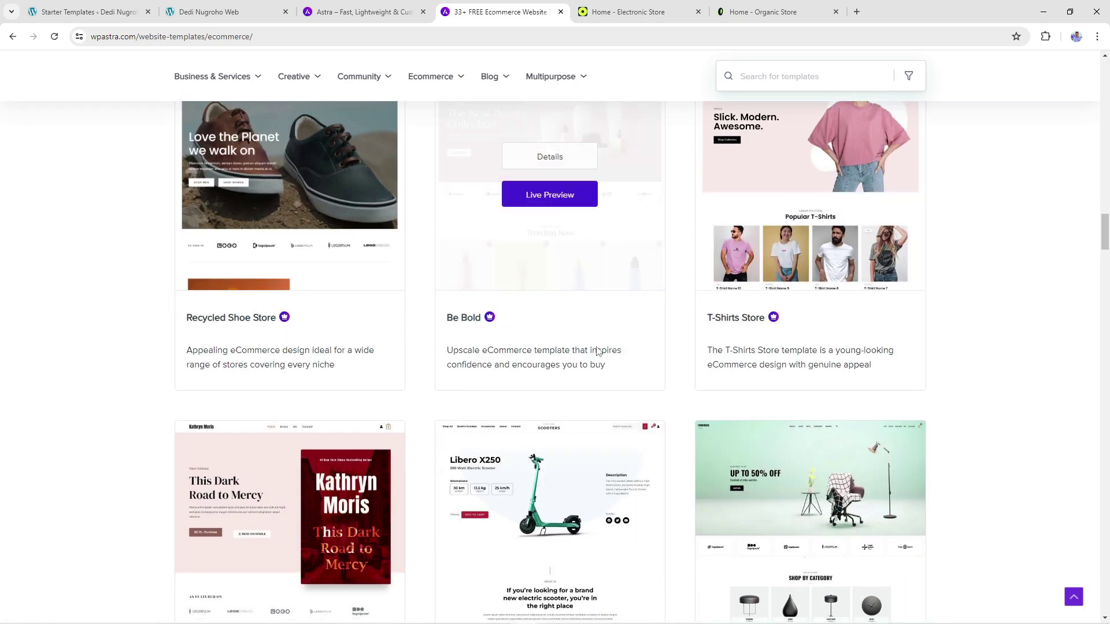
scroll(925, 286, "down", 2)
scroll(958, 286, "up", 4)
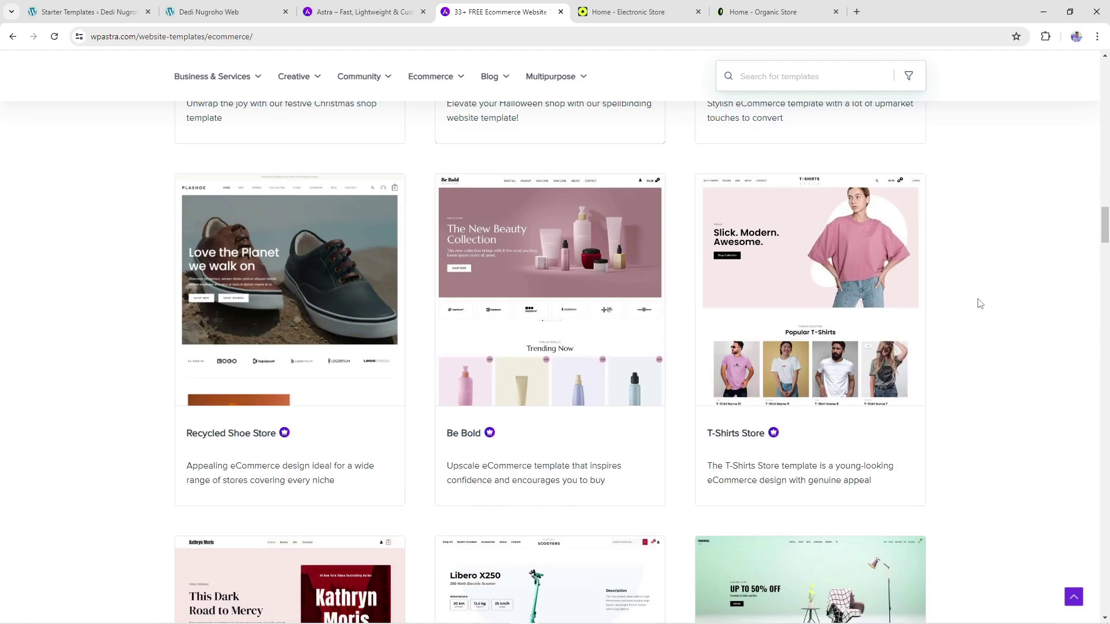
mouse_move(822, 374)
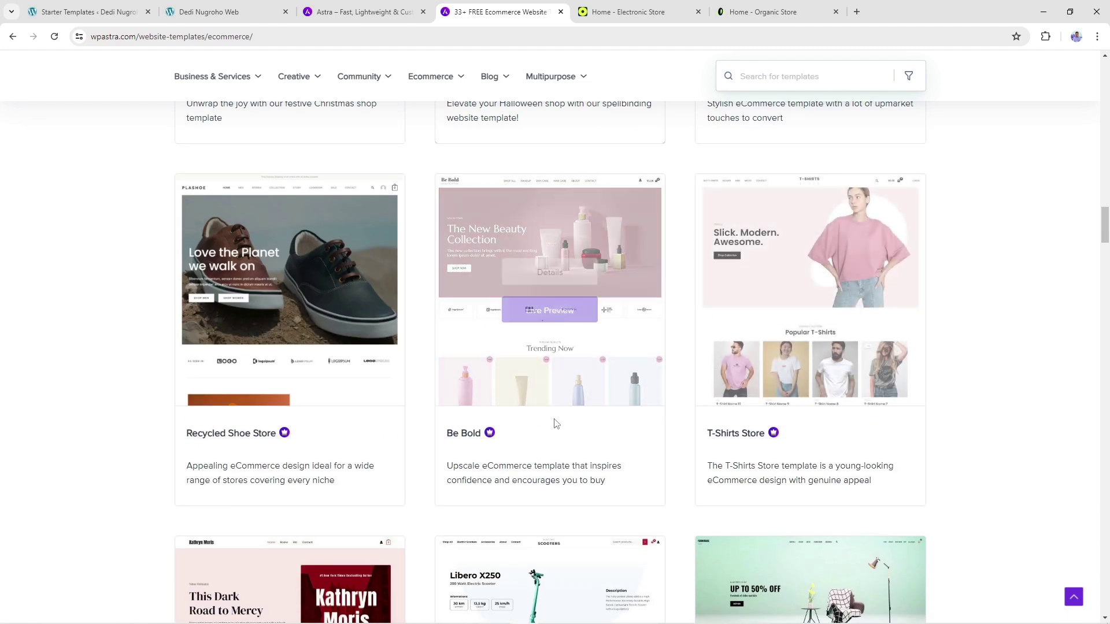
right_click(536, 316)
left_click(549, 329)
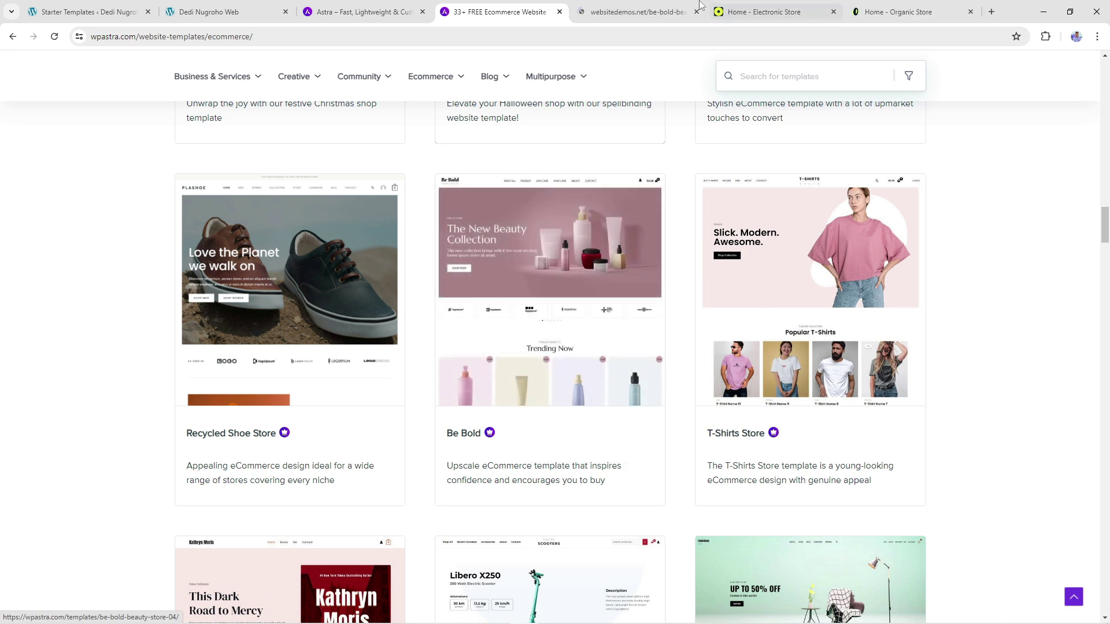
left_click(657, 7)
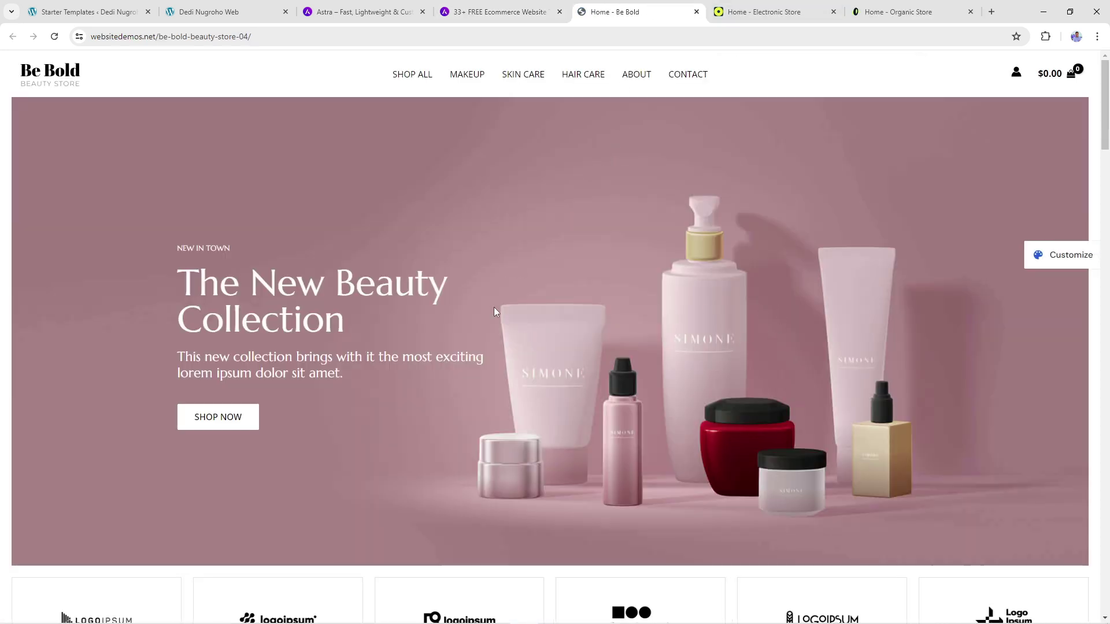
Look through the Be Bold demo home page, including the hero banner, brand logos, product listings and collection banner
scroll(810, 298, "down", 1)
scroll(611, 279, "down", 3)
scroll(610, 277, "up", 1)
scroll(602, 273, "down", 3)
scroll(597, 271, "down", 8)
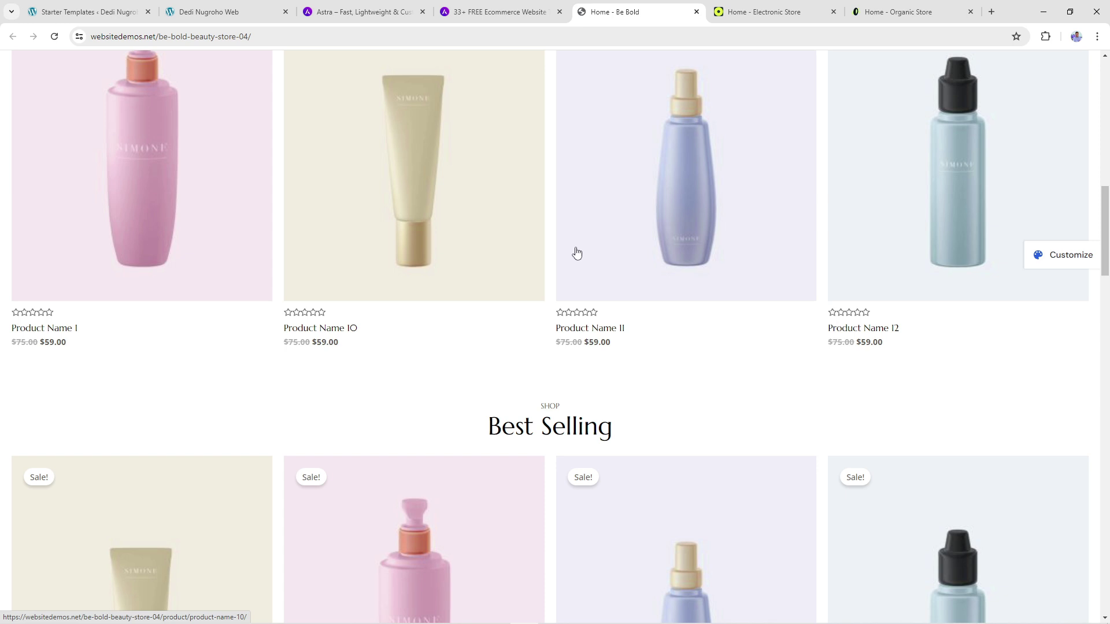
scroll(577, 252, "up", 15)
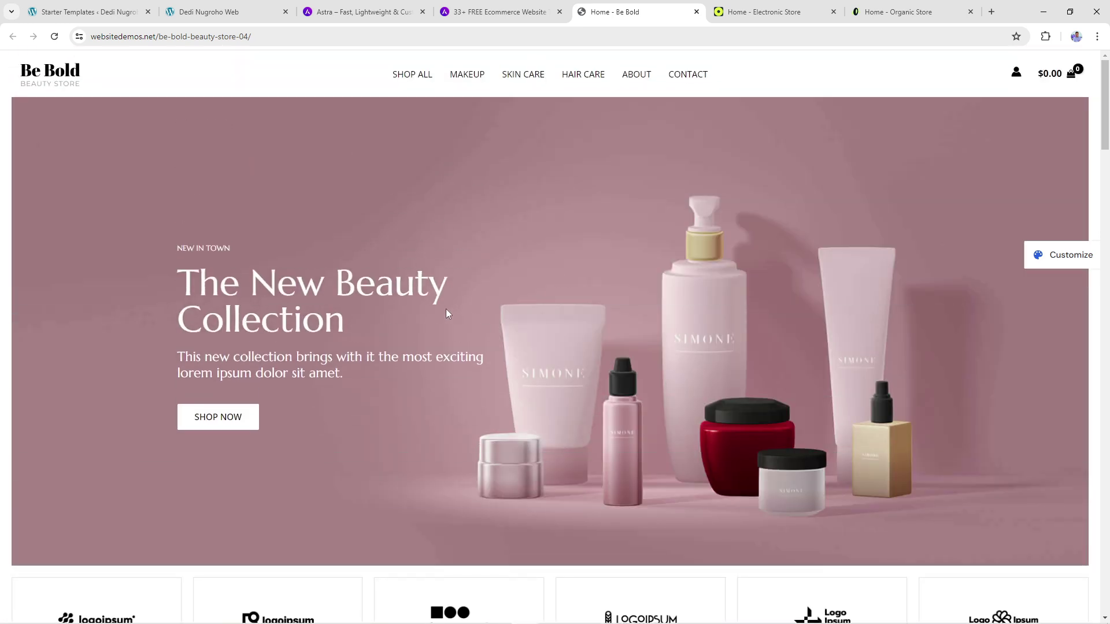
scroll(355, 360, "down", 3)
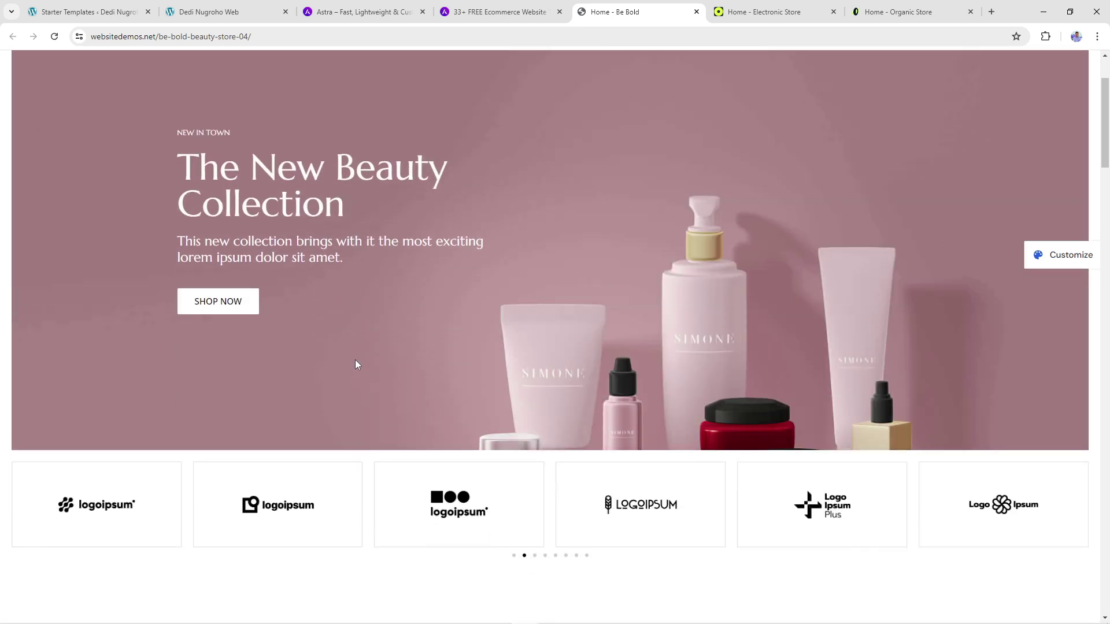
scroll(724, 308, "up", 3)
scroll(730, 306, "down", 15)
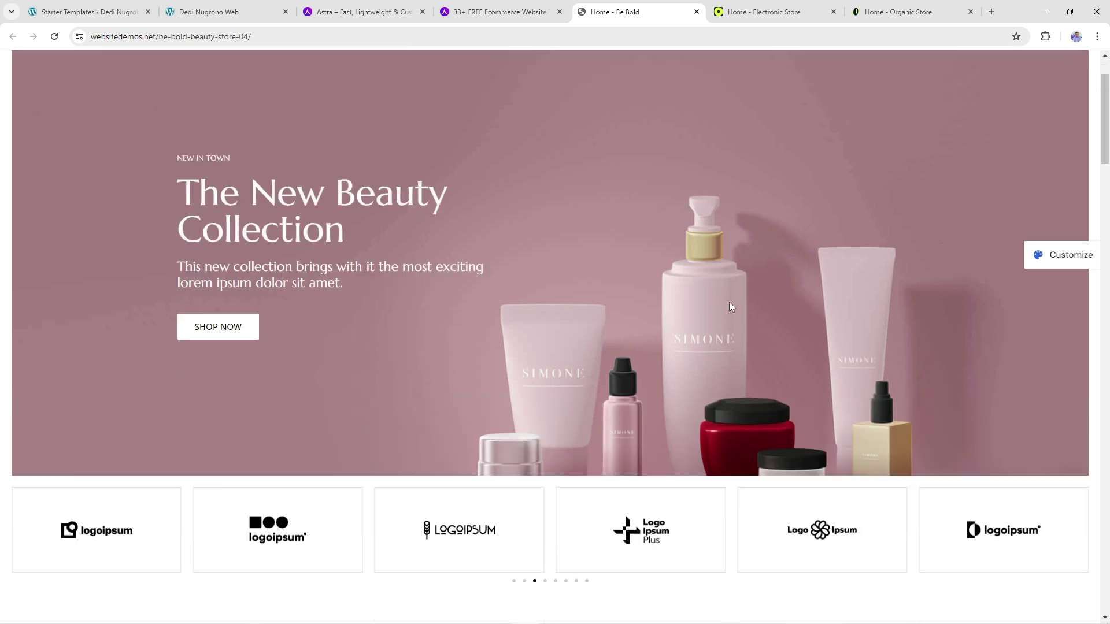
scroll(565, 310, "down", 14)
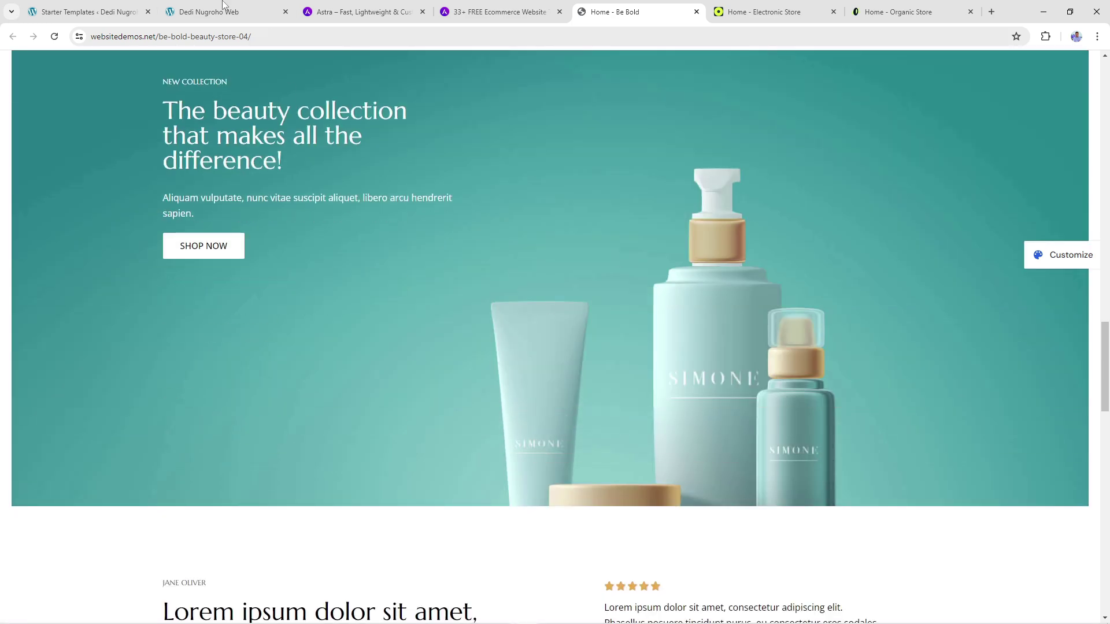
Return to the site's Starter Templates gallery, filter it by the Agency category under Business and check the listing
left_click(110, 5)
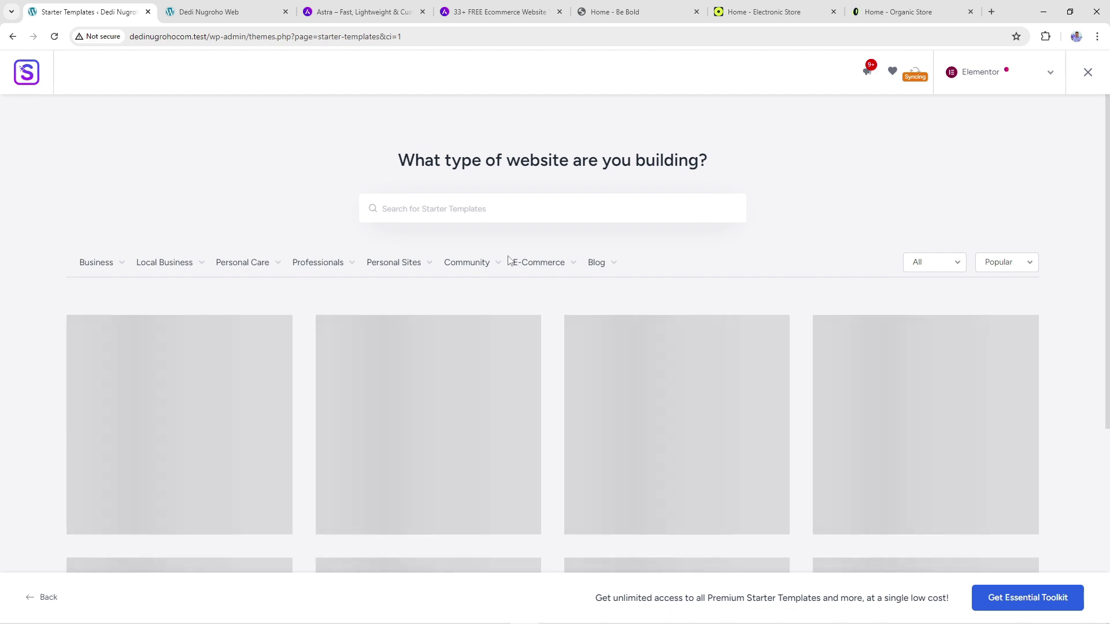
scroll(508, 272, "down", 5)
scroll(519, 297, "up", 5)
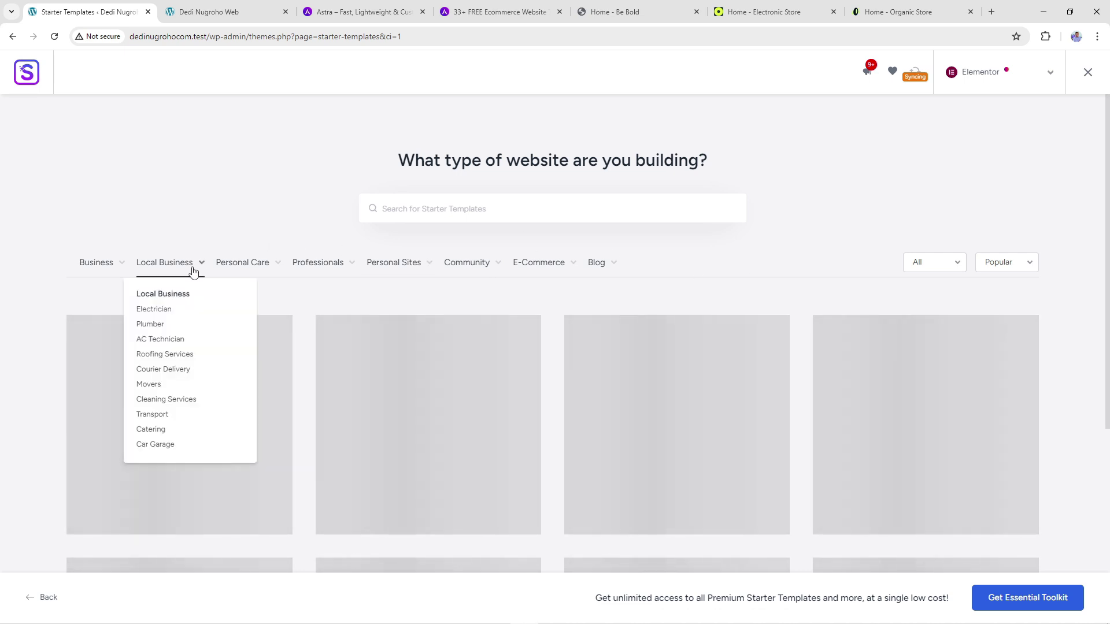
mouse_move(86, 271)
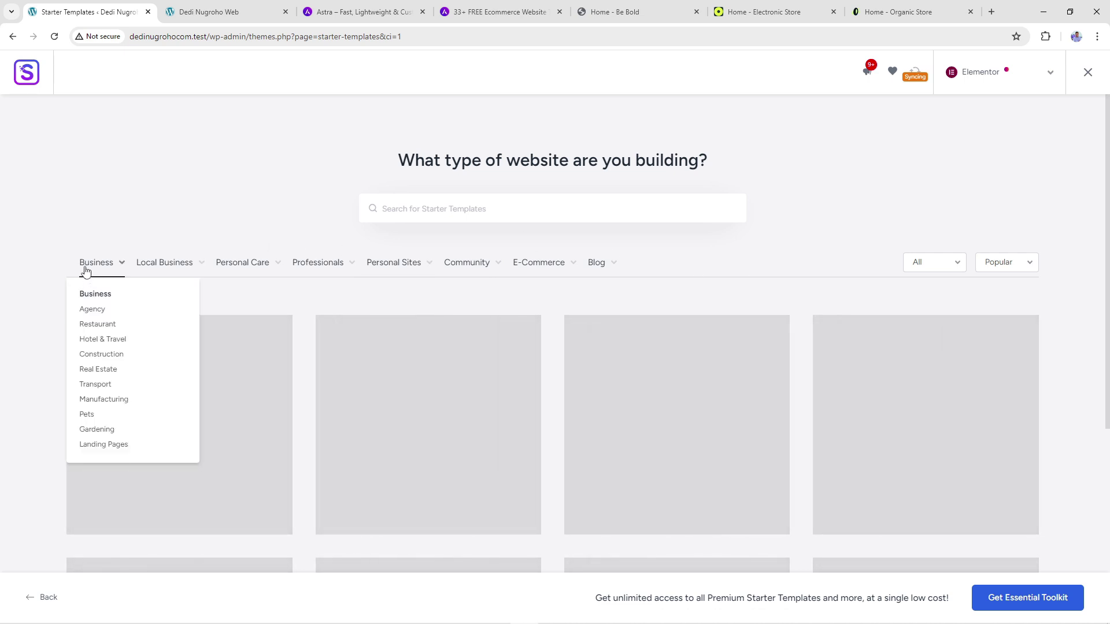
left_click(98, 311)
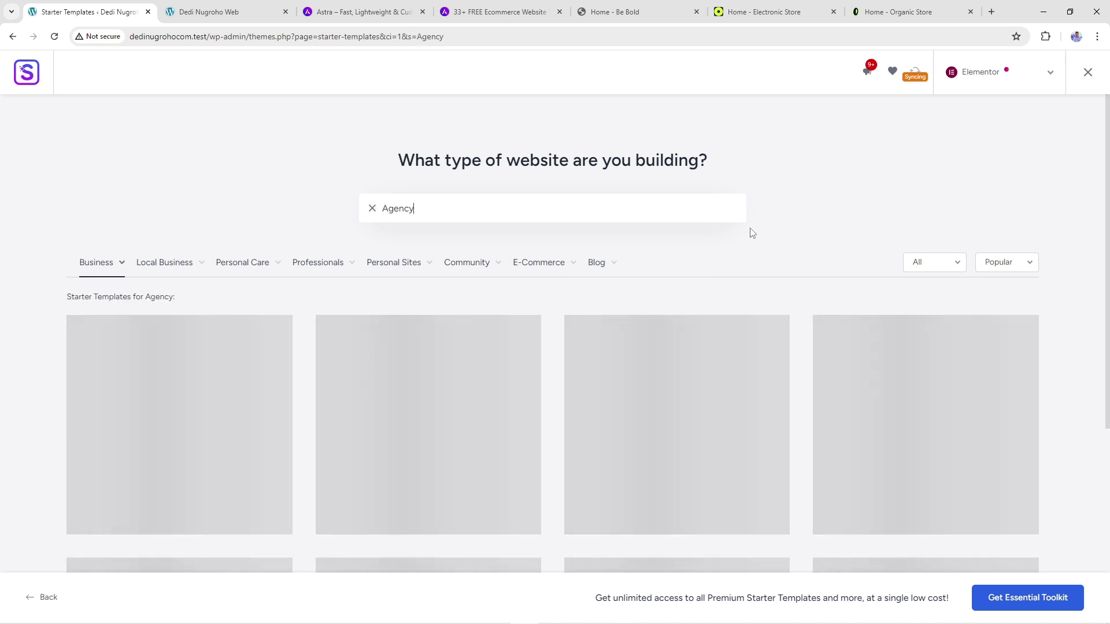
scroll(633, 293, "down", 5)
scroll(651, 293, "up", 5)
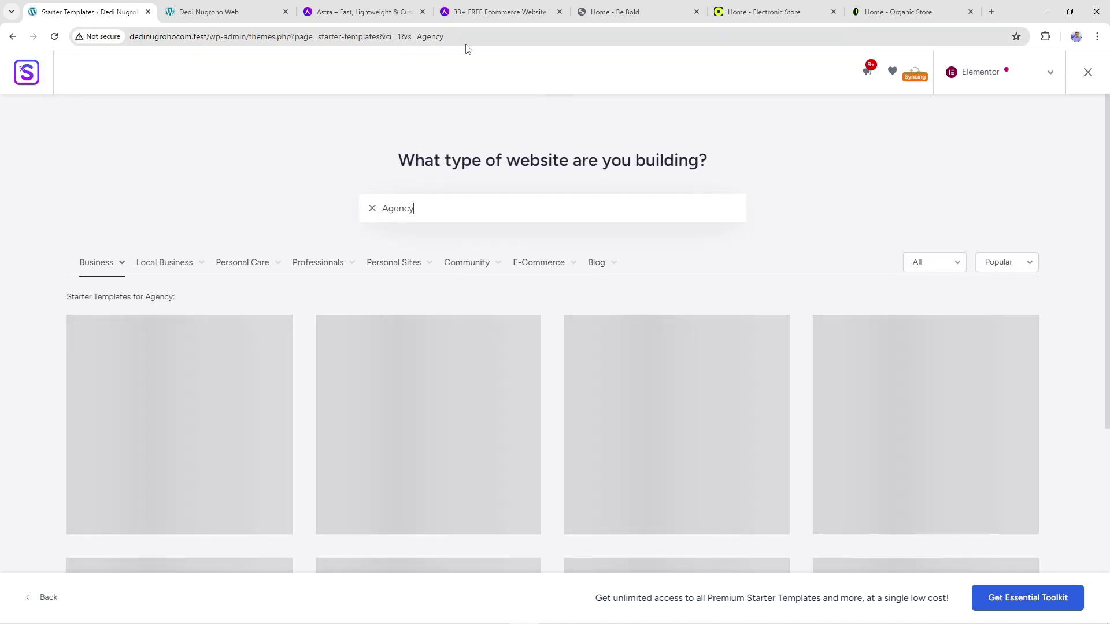
scroll(754, 367, "down", 5)
scroll(754, 366, "up", 5)
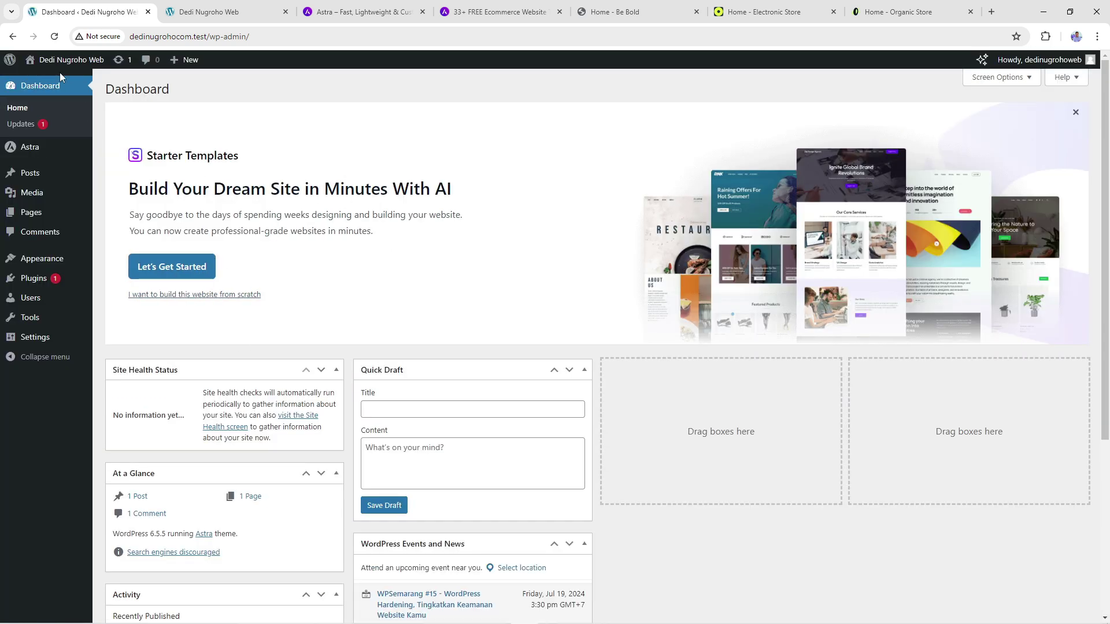
Reload the WordPress dashboard and the site's front page to check how the site looks with the Astra theme
left_click(54, 36)
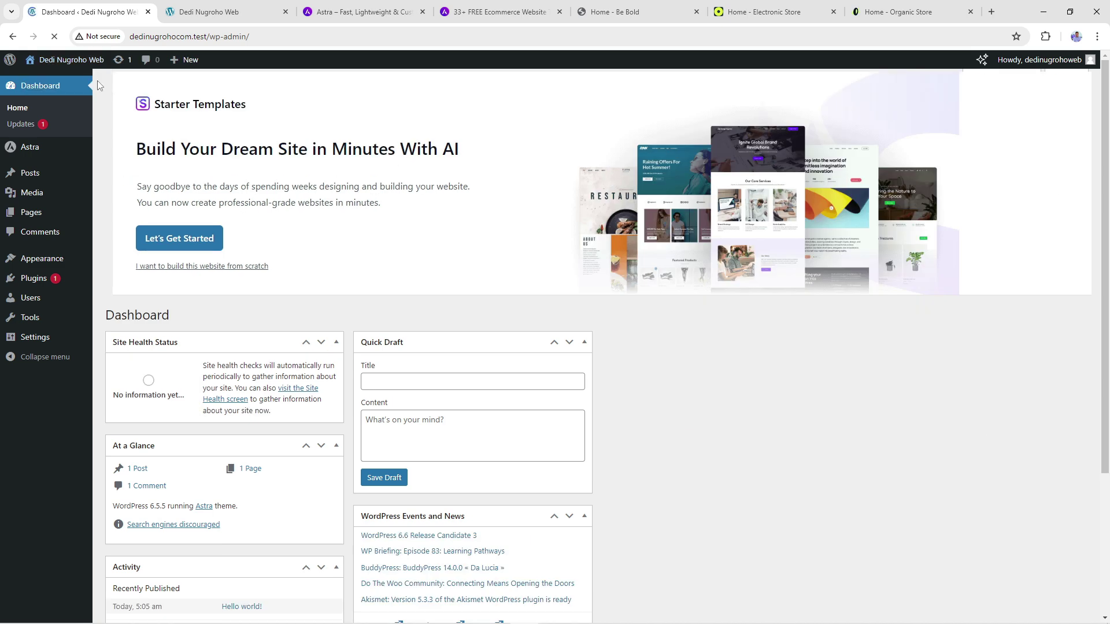
left_click(173, 13)
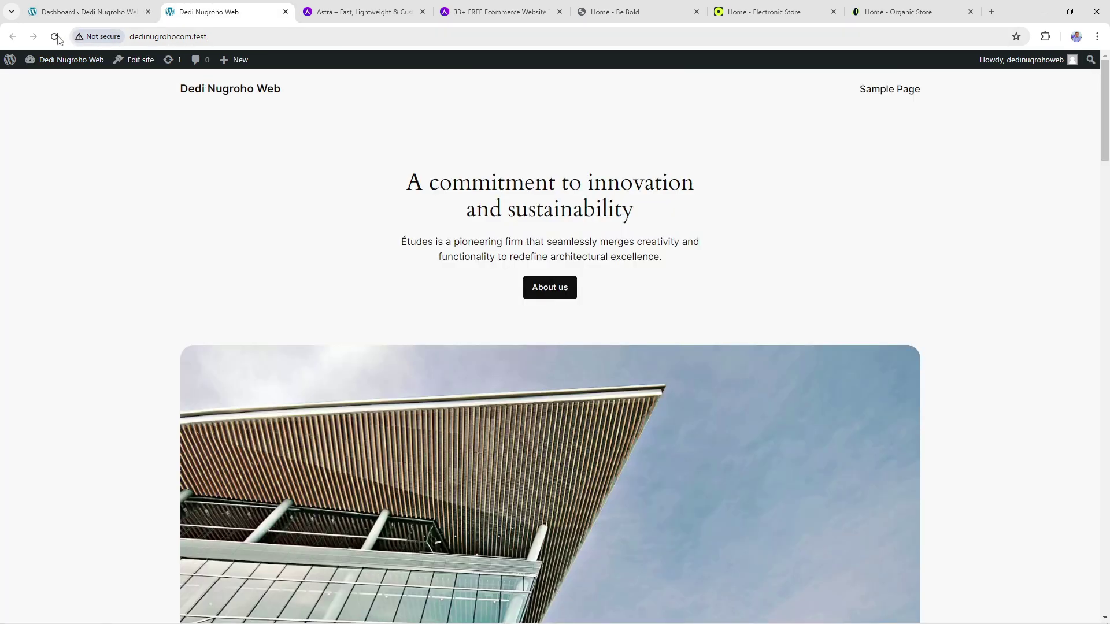
left_click(55, 37)
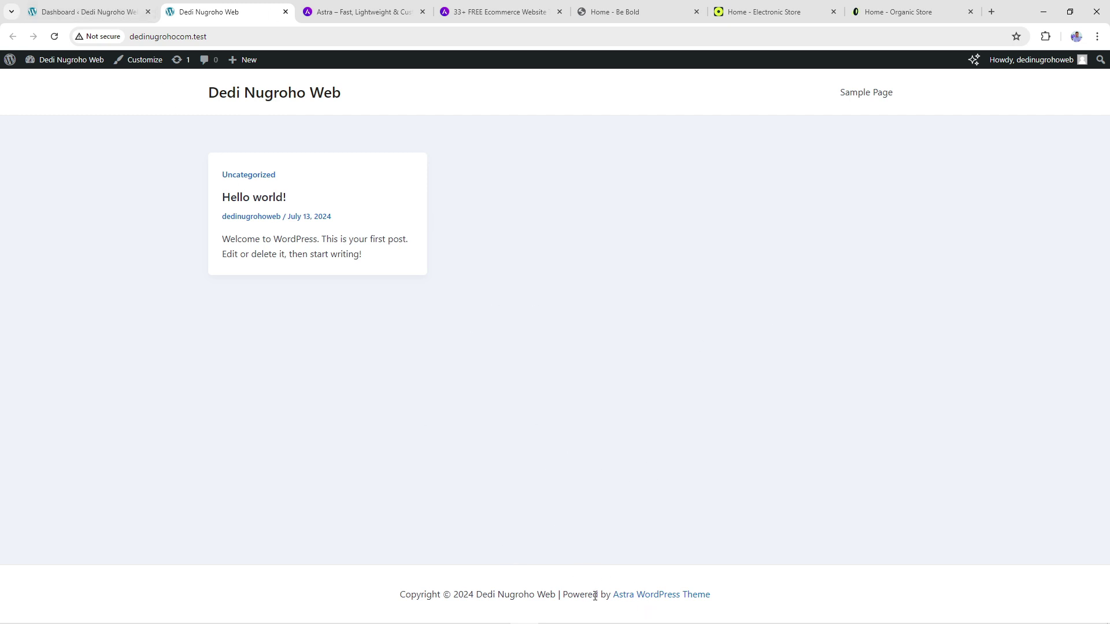
Delete the Akismet Anti-spam and Hello Dolly plugins from the WordPress site
left_click(86, 12)
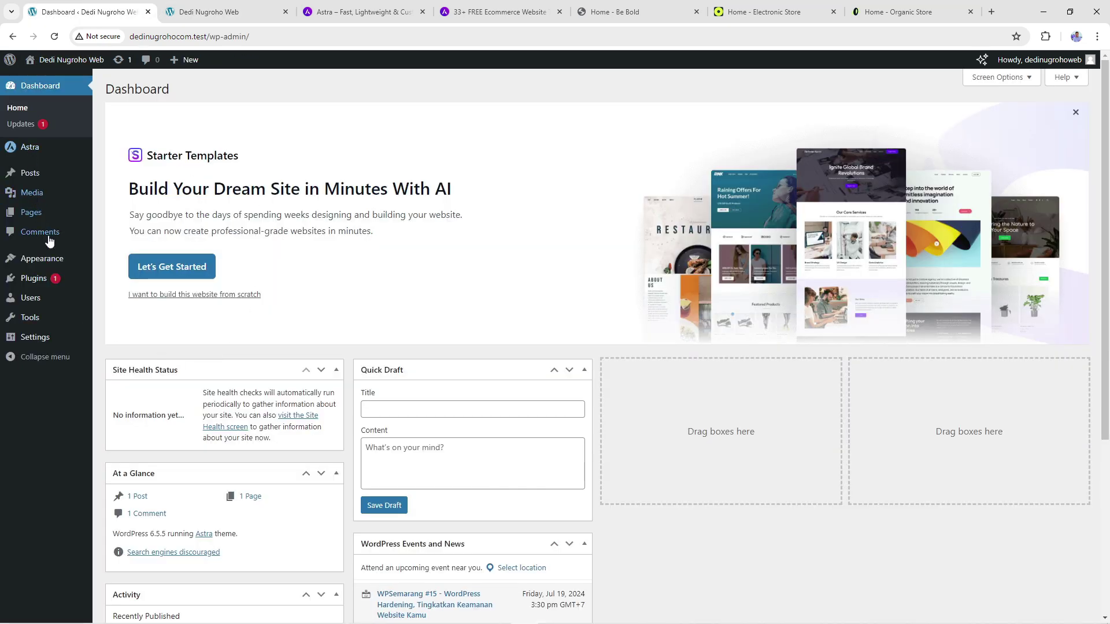
left_click(45, 279)
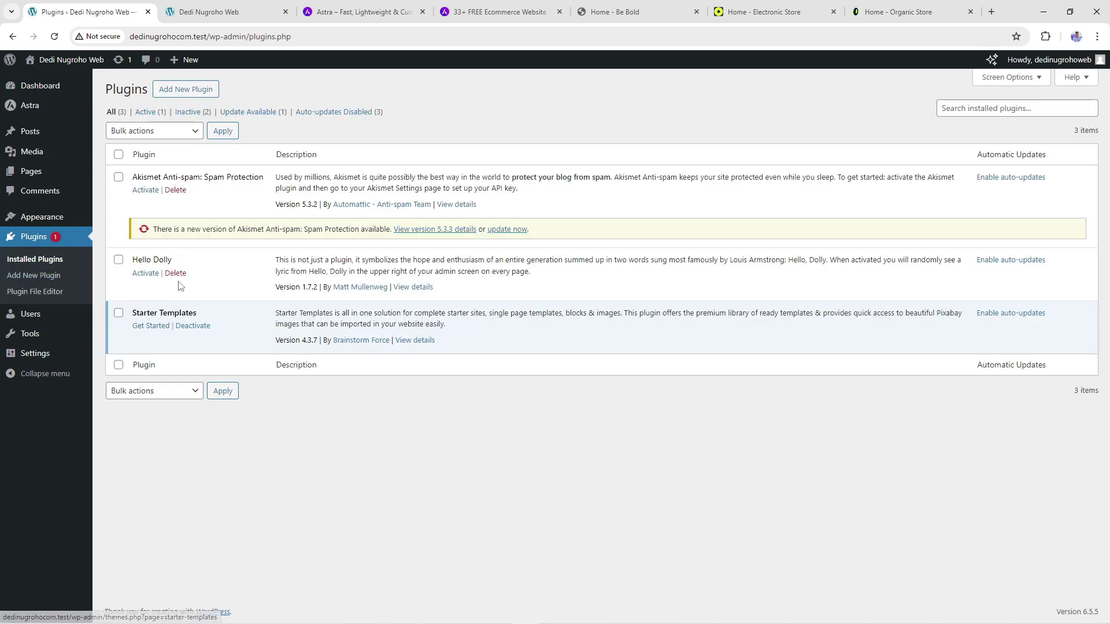
left_click(175, 191)
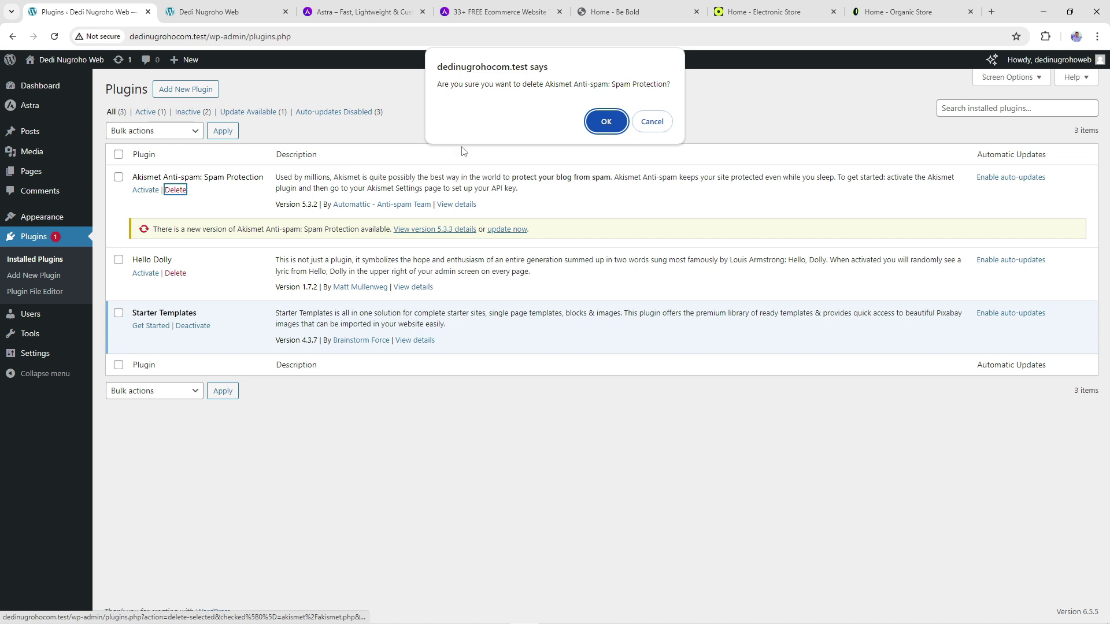
left_click(590, 121)
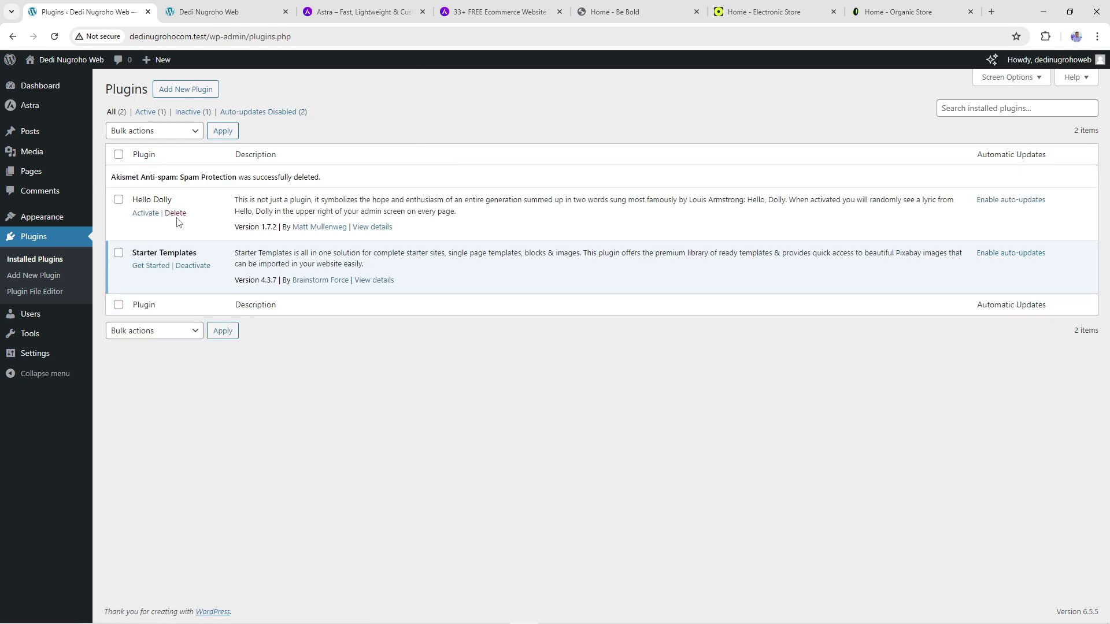
left_click(175, 212)
left_click(596, 115)
Start the Starter Templates plugin's setup and choose to build with the Classic Starter Templates
left_click(147, 242)
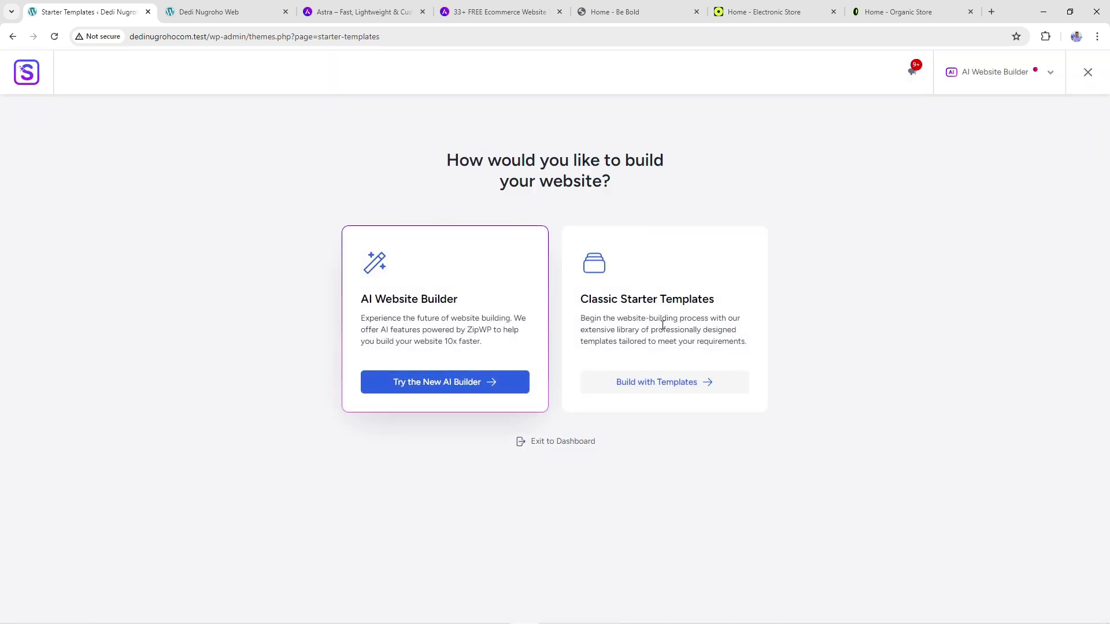
left_click(655, 386)
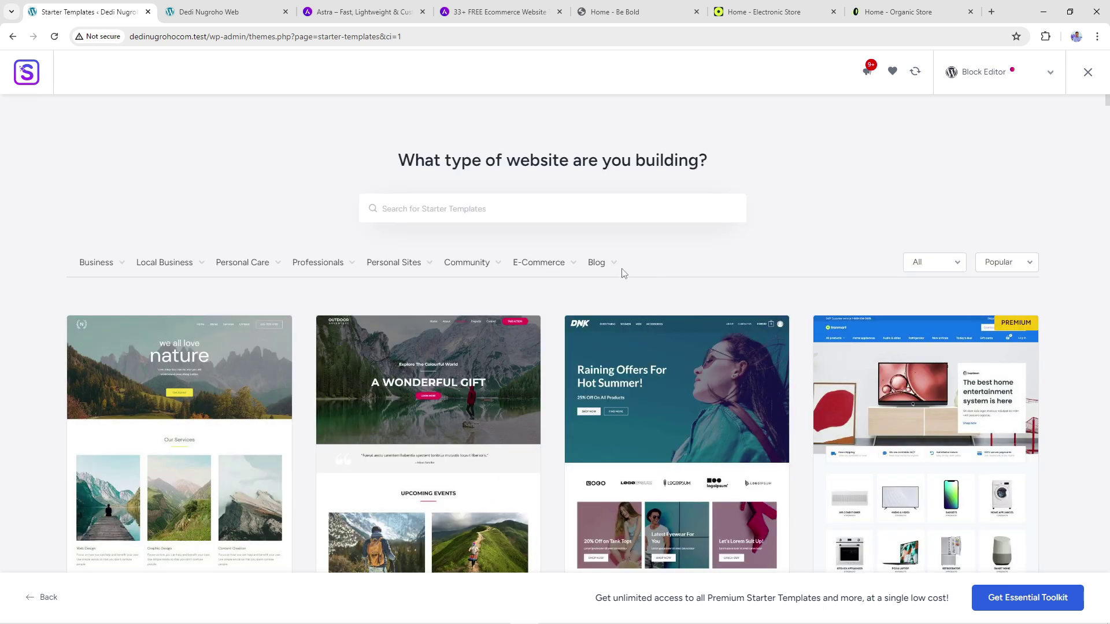
Examine the starter template gallery, including the Blog categories and the free and premium designs
scroll(620, 272, "down", 2)
mouse_move(600, 173)
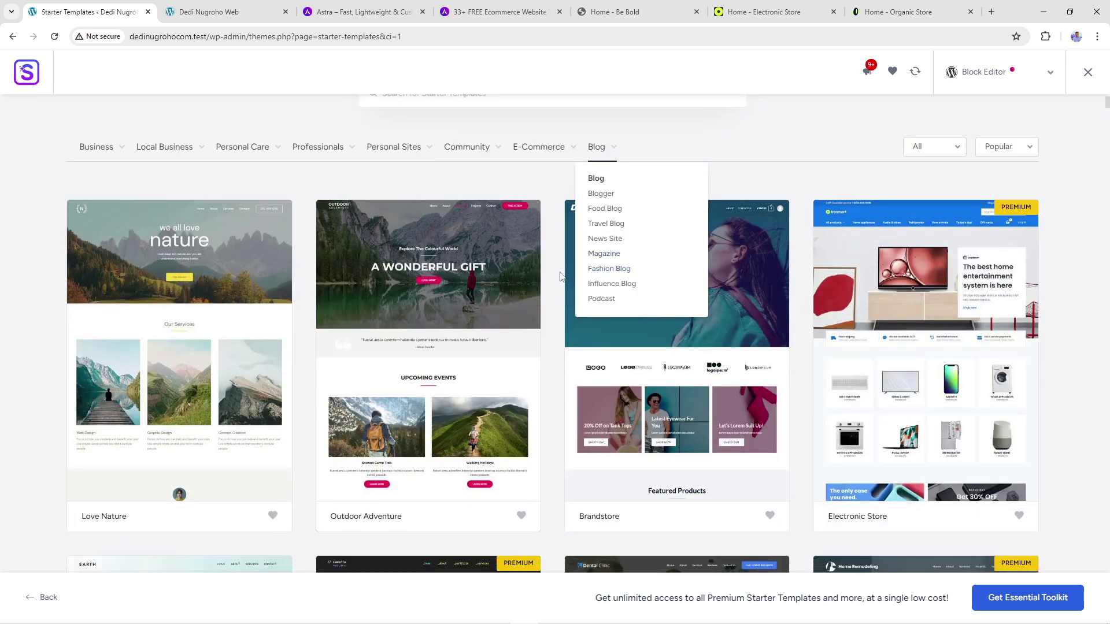
scroll(549, 286, "down", 2)
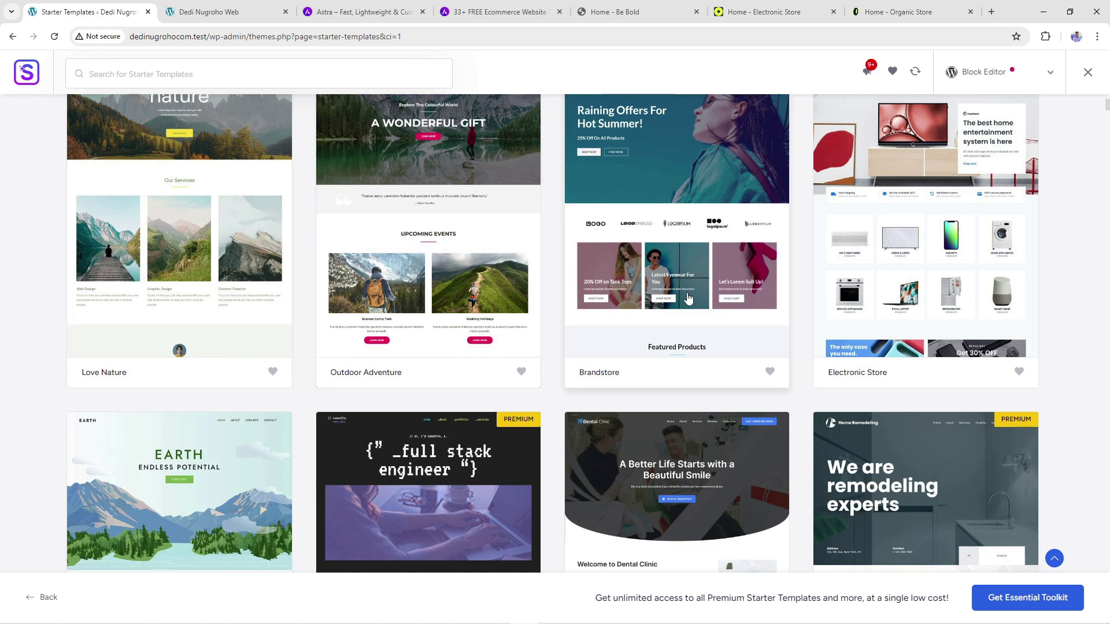
scroll(578, 289, "up", 3)
scroll(688, 298, "down", 3)
scroll(954, 296, "down", 3)
scroll(1005, 279, "up", 2)
scroll(1007, 282, "down", 3)
scroll(1009, 282, "up", 5)
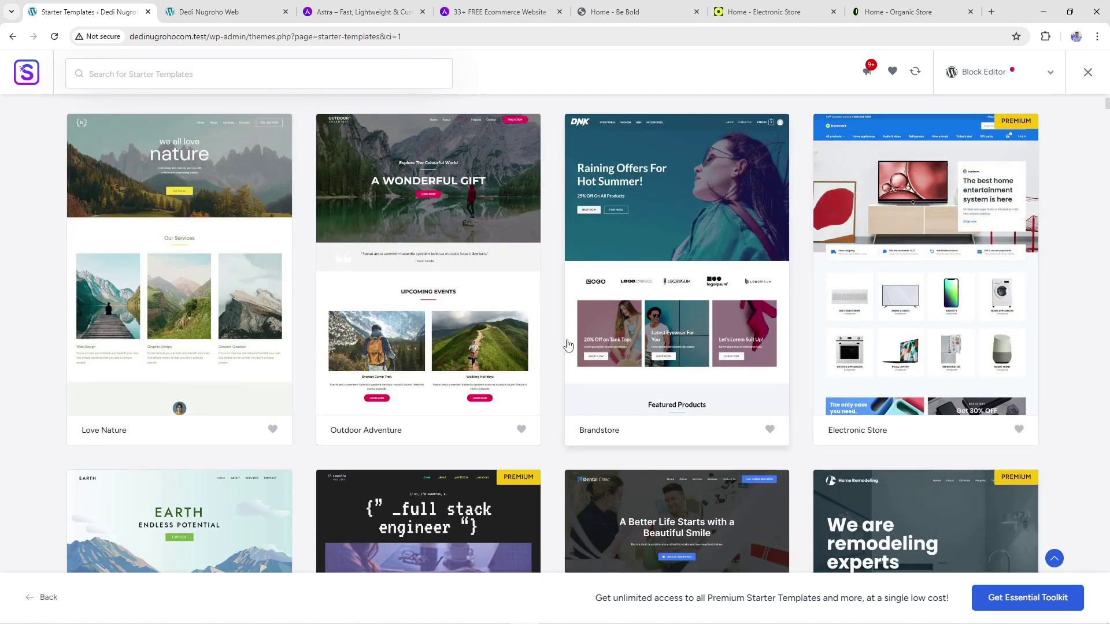
Examine more designs in the starter template gallery and the Electronic Store demo site's home page sections
scroll(1007, 281, "down", 7)
scroll(1074, 333, "down", 5)
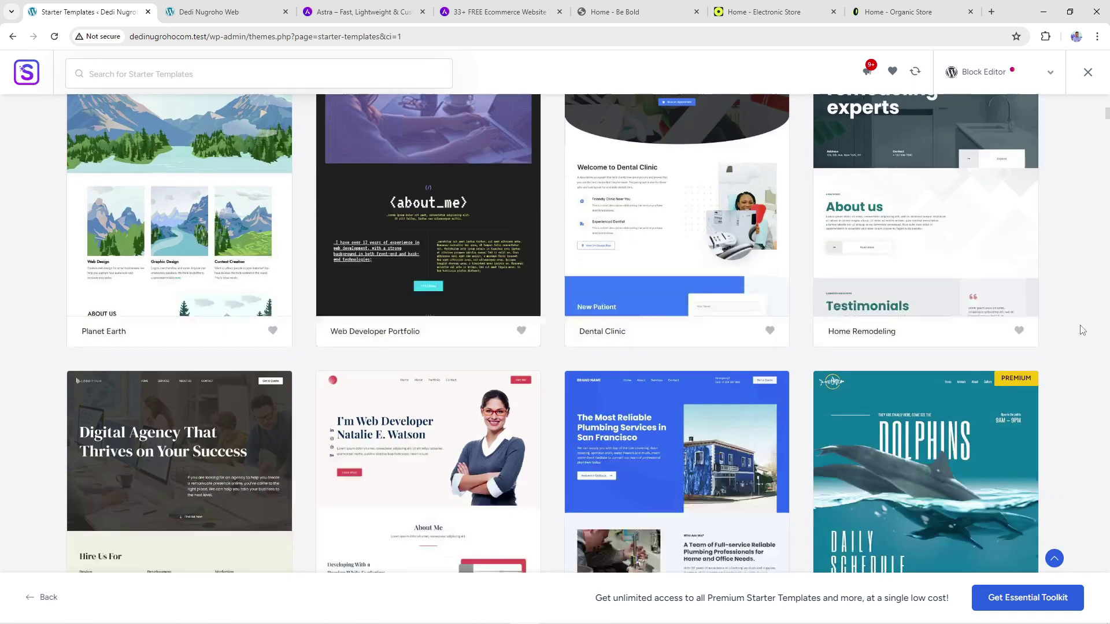
scroll(970, 313, "up", 14)
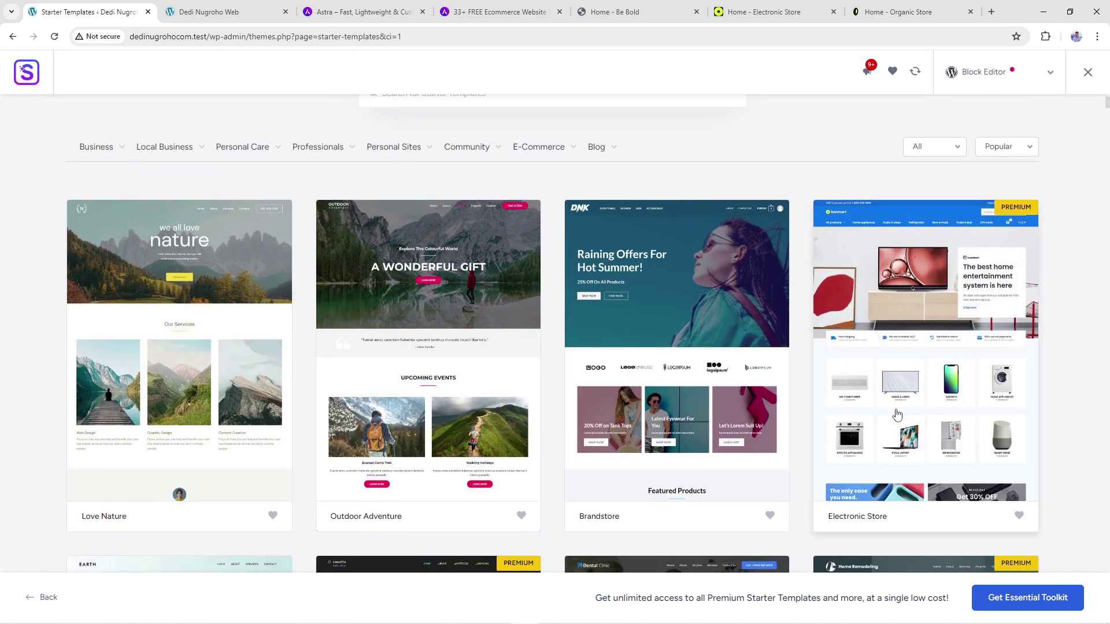
left_click(792, 7)
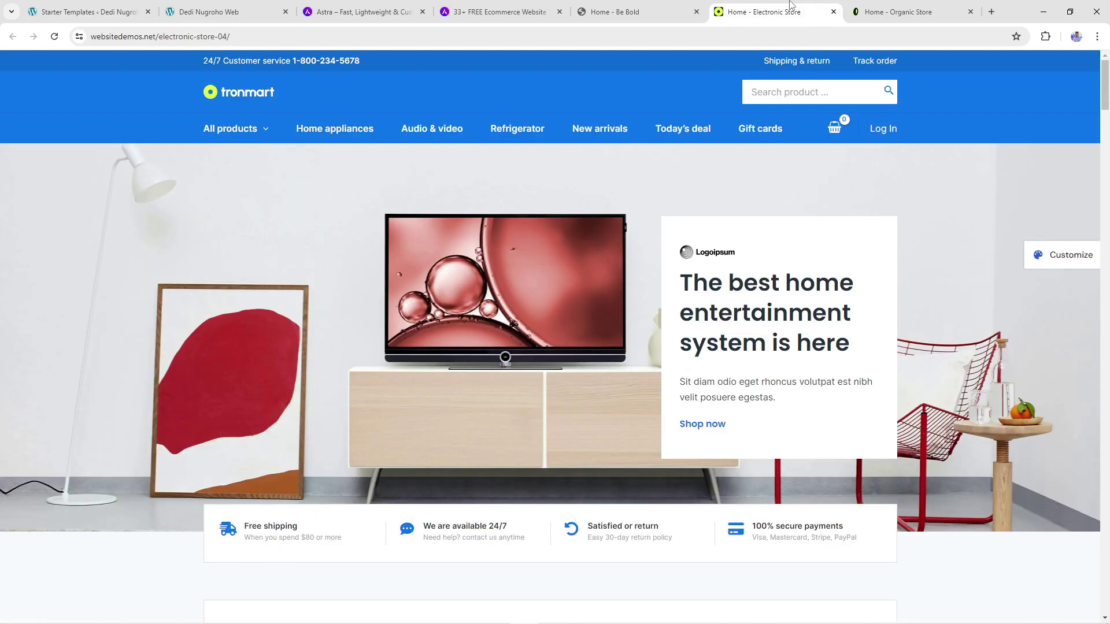
scroll(638, 186, "down", 20)
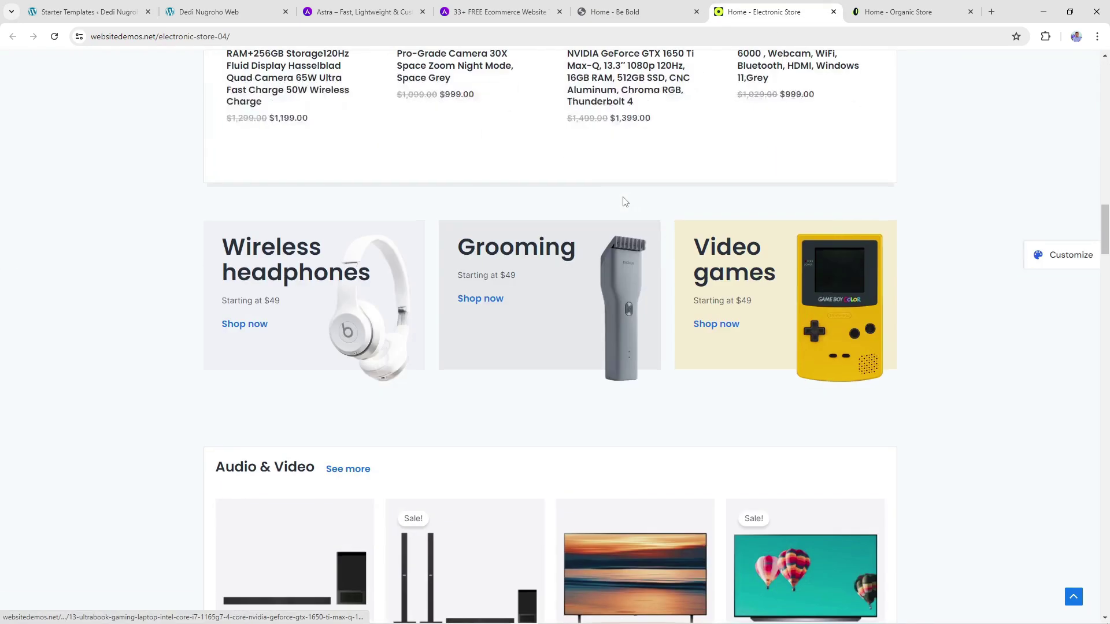
scroll(625, 202, "down", 12)
Preview the premium Electronic Store template from the gallery and go back to the template list
left_click(117, 7)
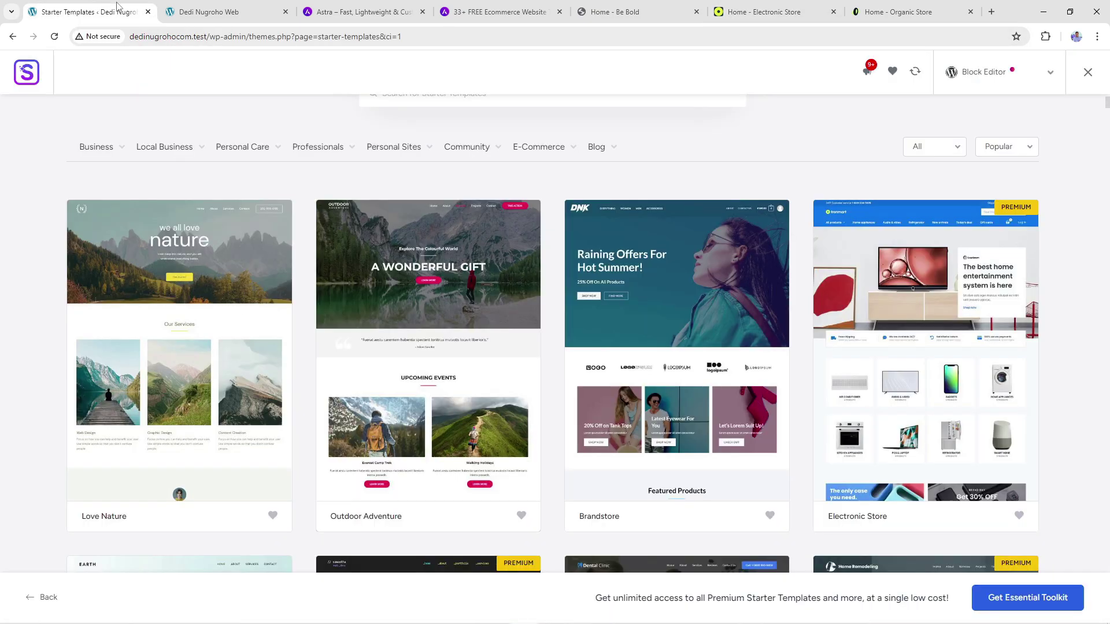
scroll(942, 382, "down", 4)
left_click(908, 292)
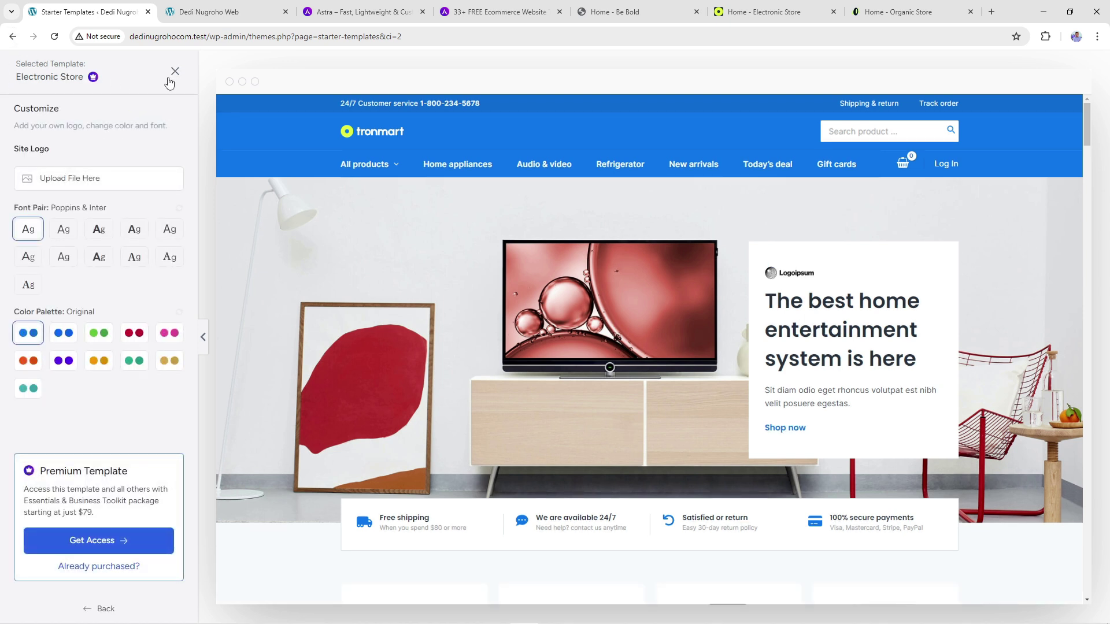
key("Escape")
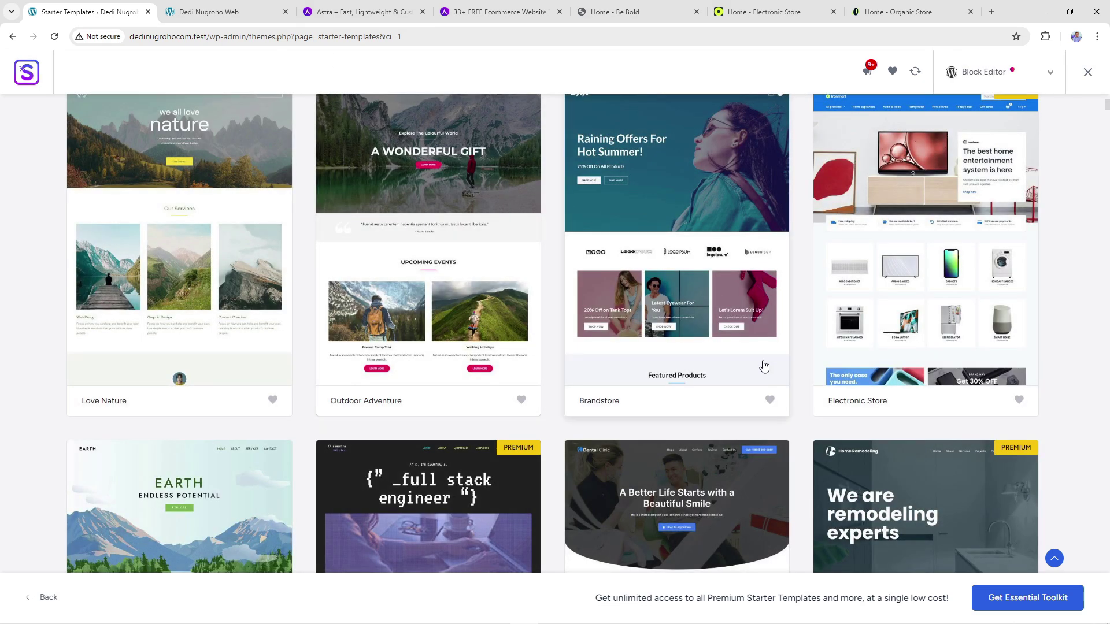
Examine the remaining starter templates in the gallery, distinguishing the free designs from the premium ones
scroll(714, 344, "down", 3)
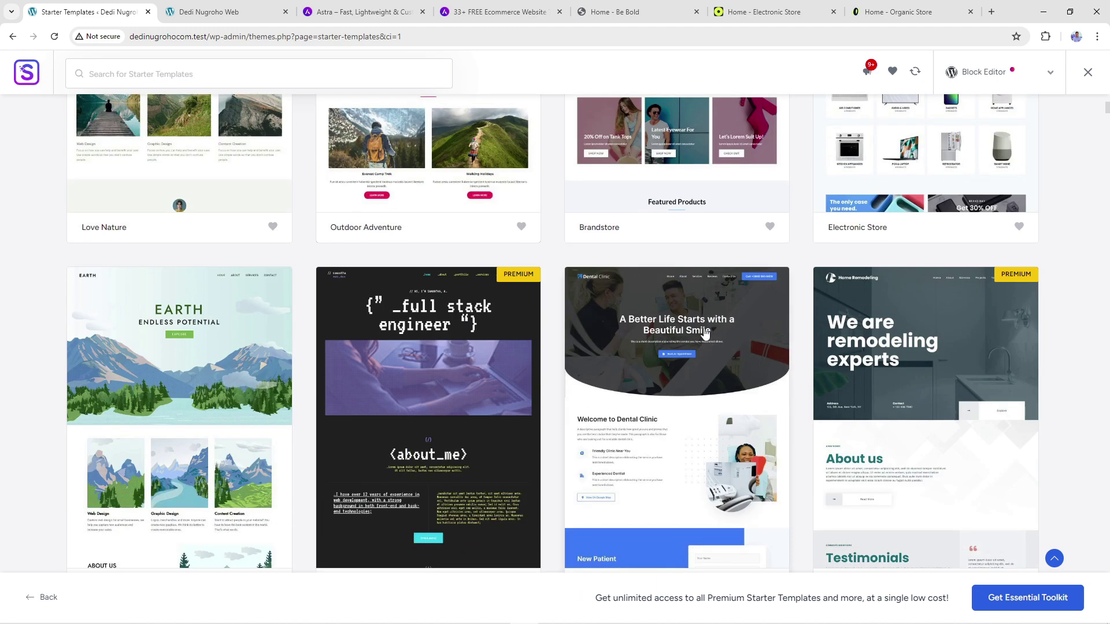
scroll(705, 333, "up", 5)
scroll(926, 347, "down", 4)
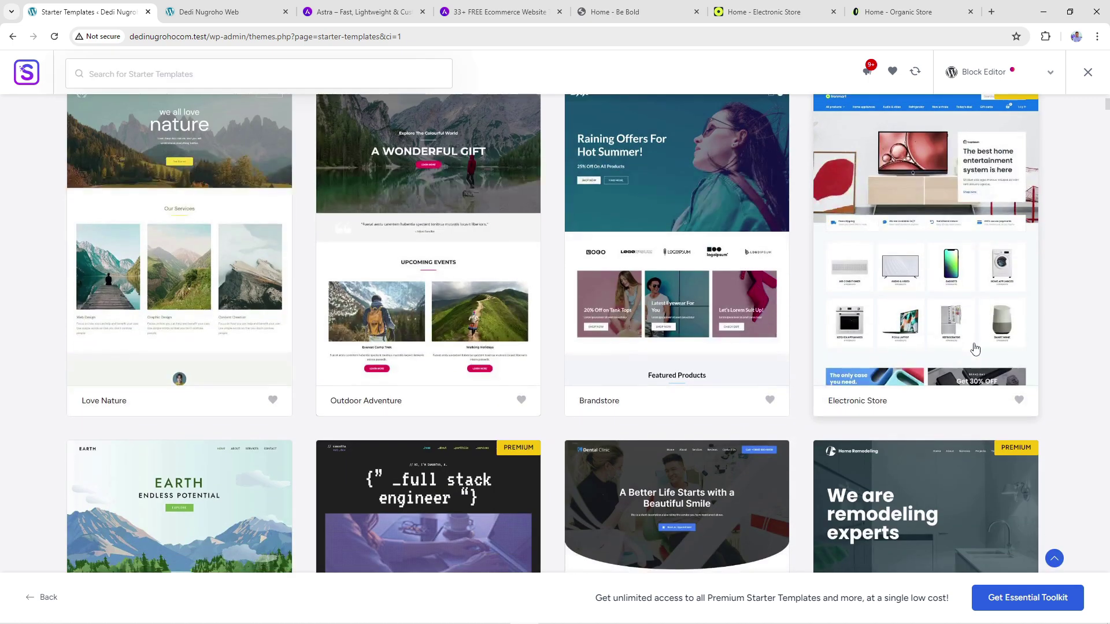
scroll(924, 350, "down", 8)
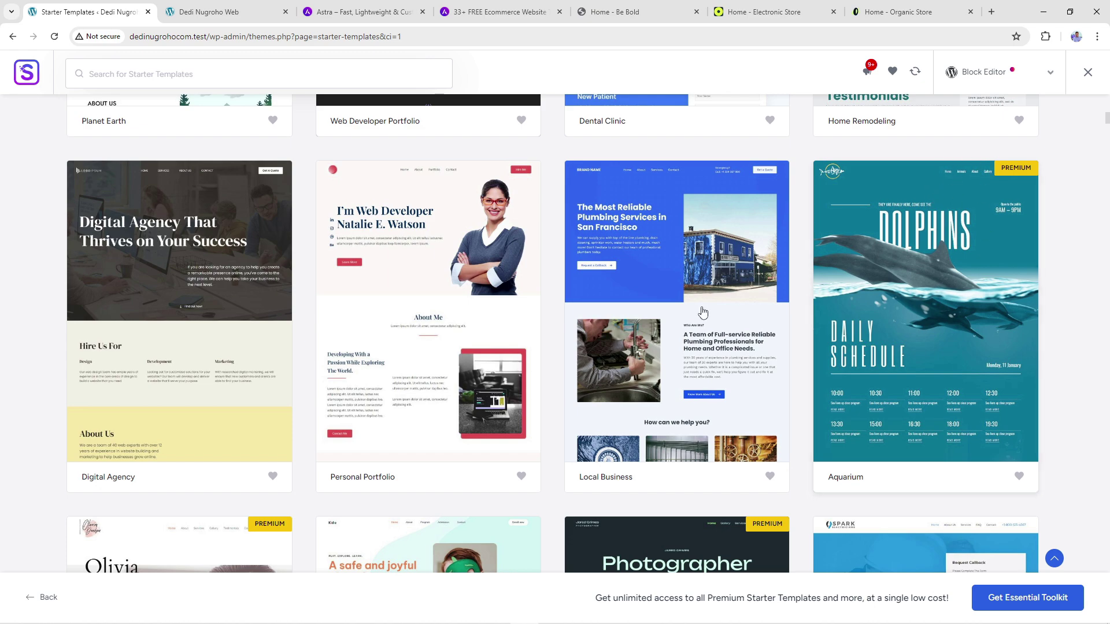
scroll(614, 361, "down", 7)
scroll(614, 361, "down", 8)
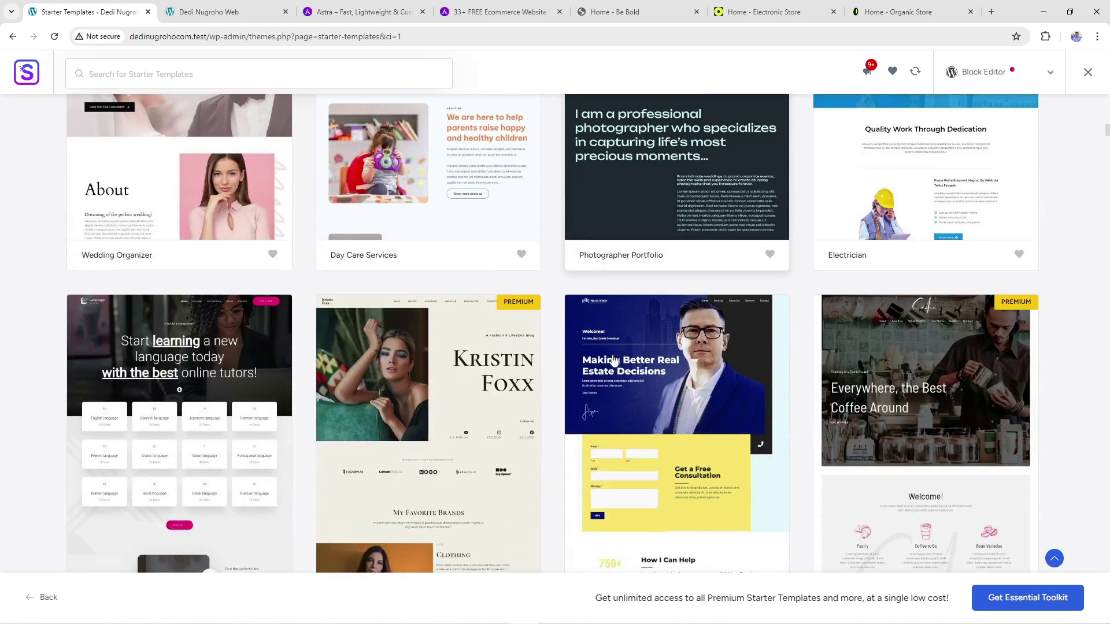
scroll(614, 360, "down", 2)
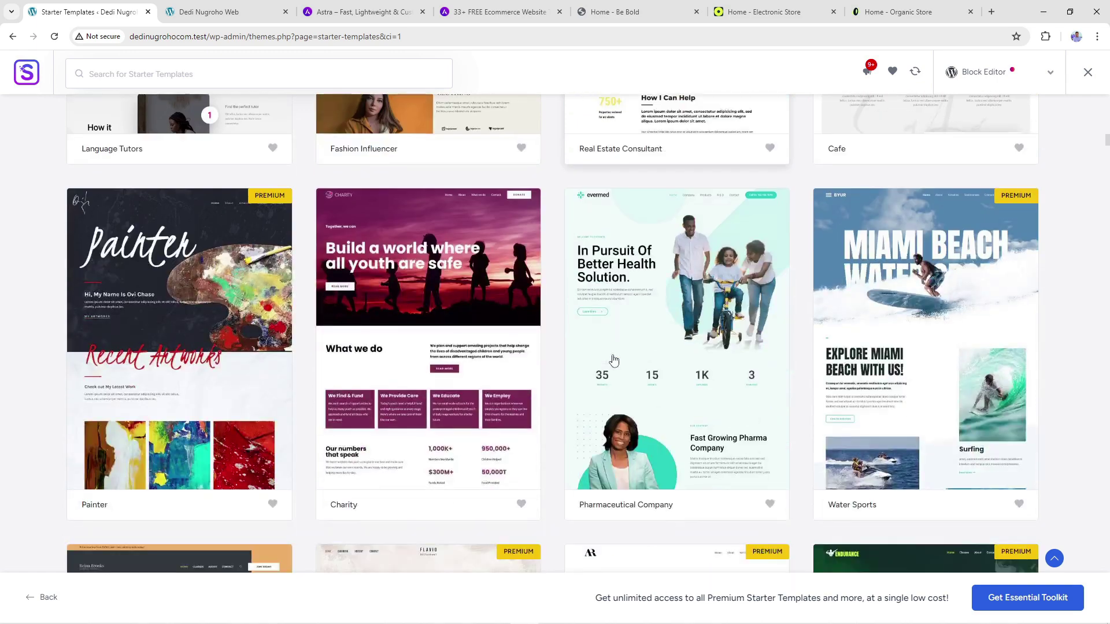
scroll(1059, 321, "down", 3)
scroll(1060, 321, "down", 5)
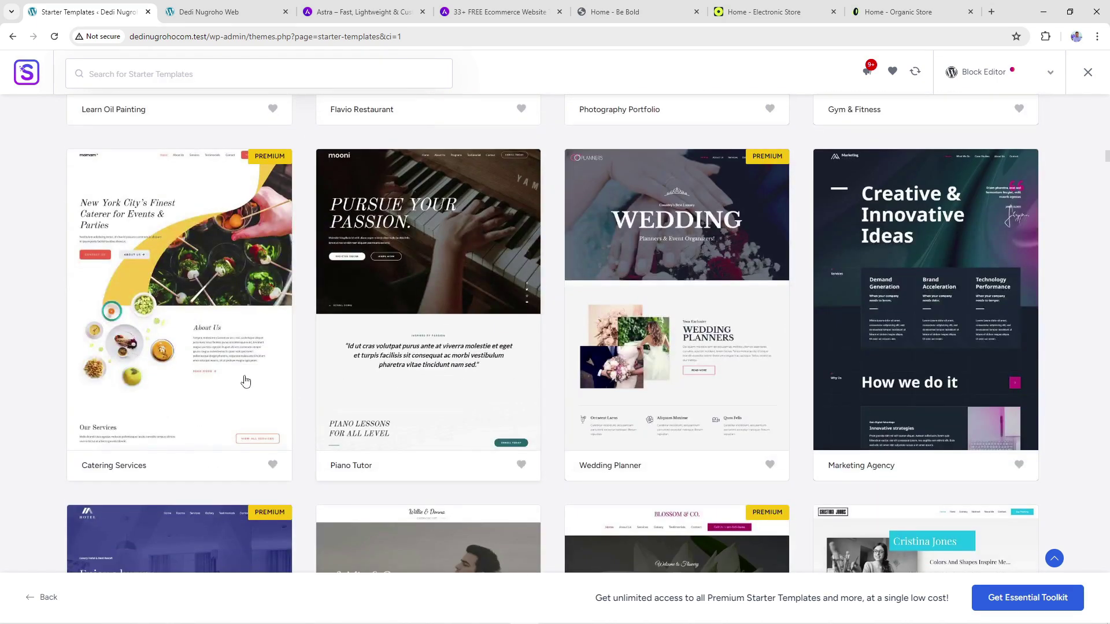
scroll(246, 380, "down", 7)
scroll(1071, 289, "down", 5)
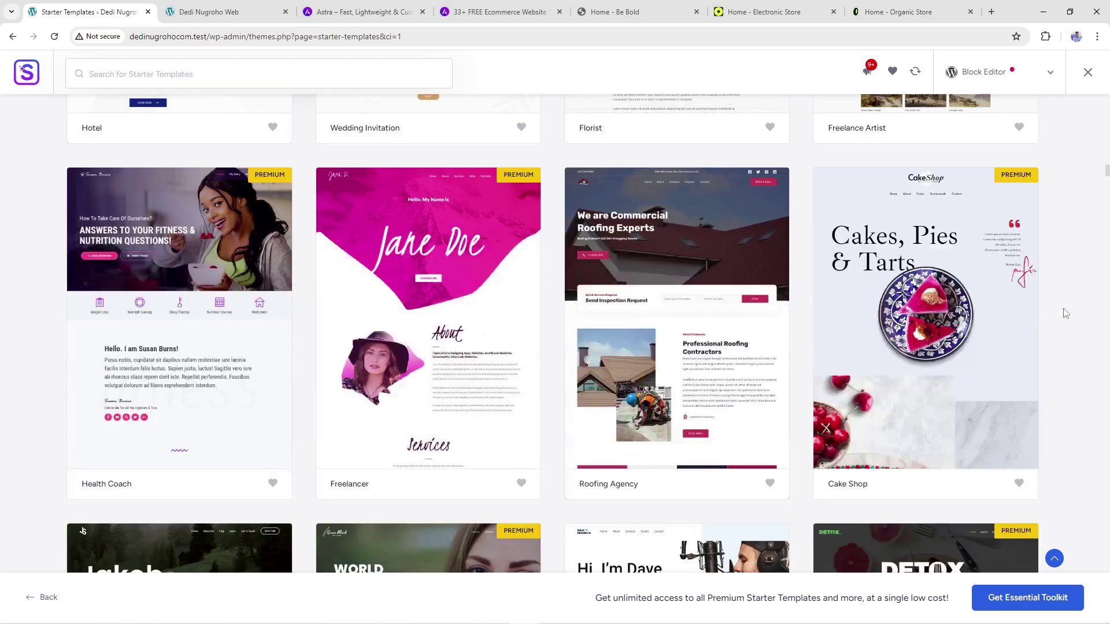
Select the free Roofing Agency template and view its site logo upload dialog without uploading a file
left_click(664, 325)
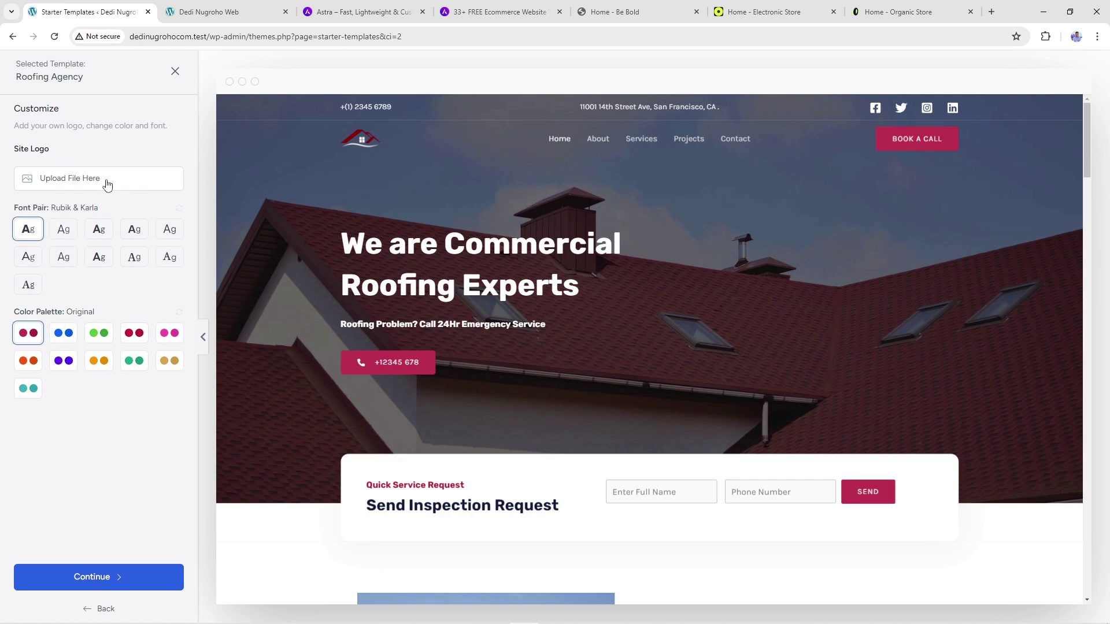
left_click(92, 184)
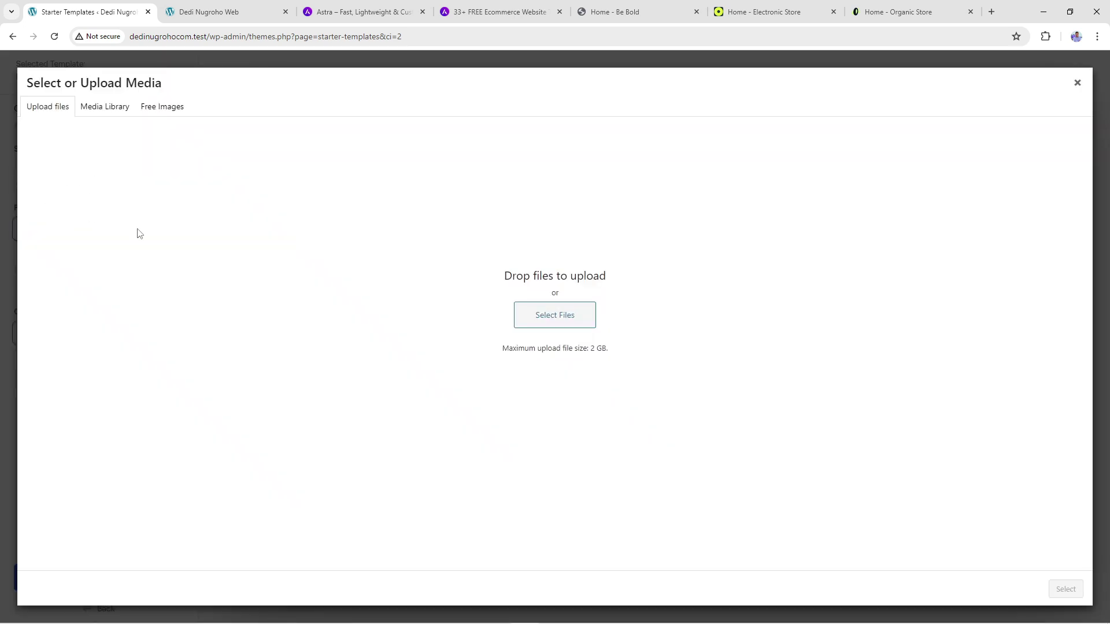
left_click(1077, 83)
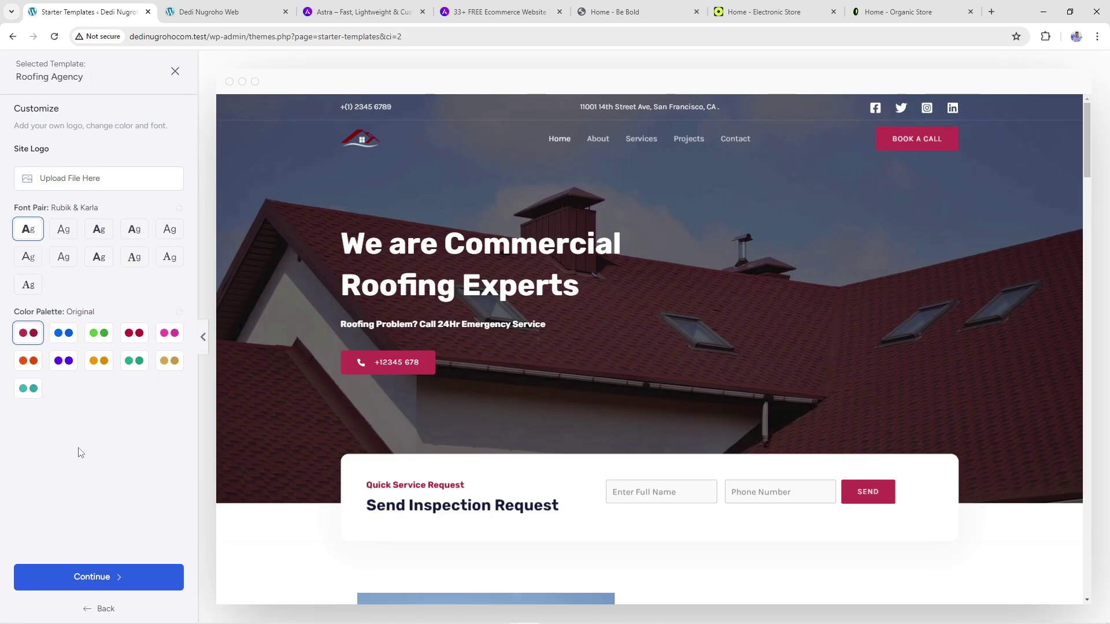
Continue with the template's original fonts and colors, skip the feature selection and start building the website
left_click(104, 577)
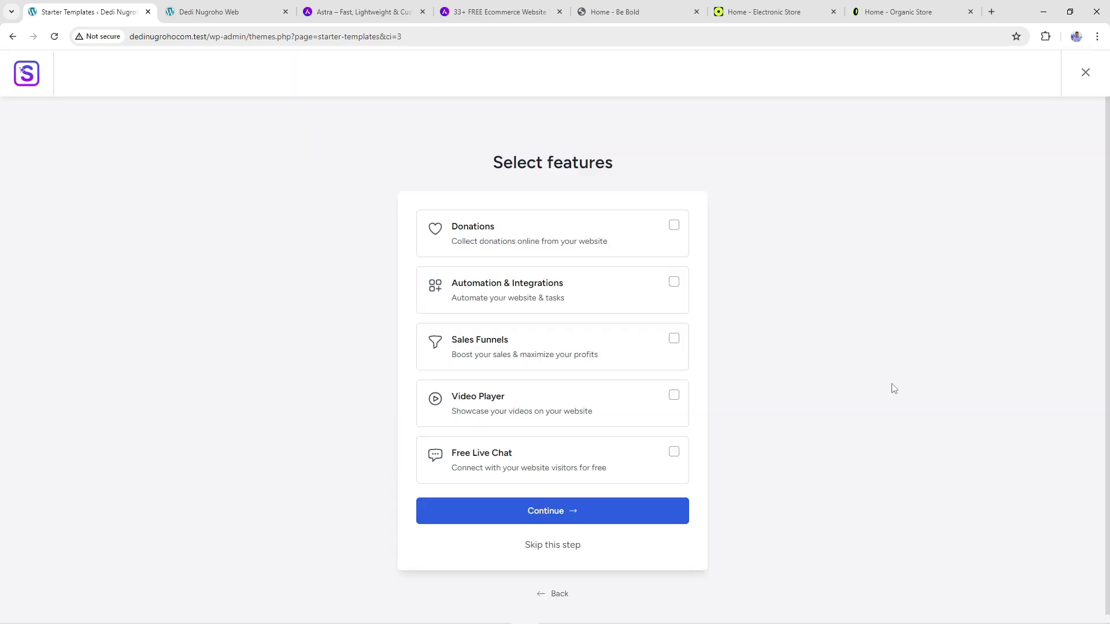
left_click(545, 555)
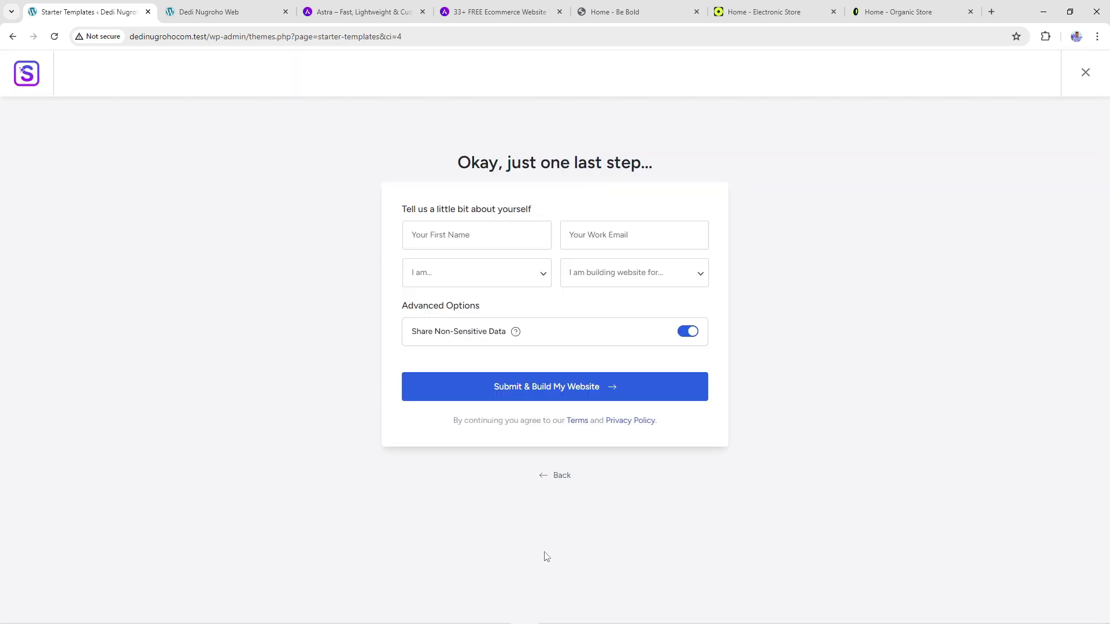
left_click(556, 395)
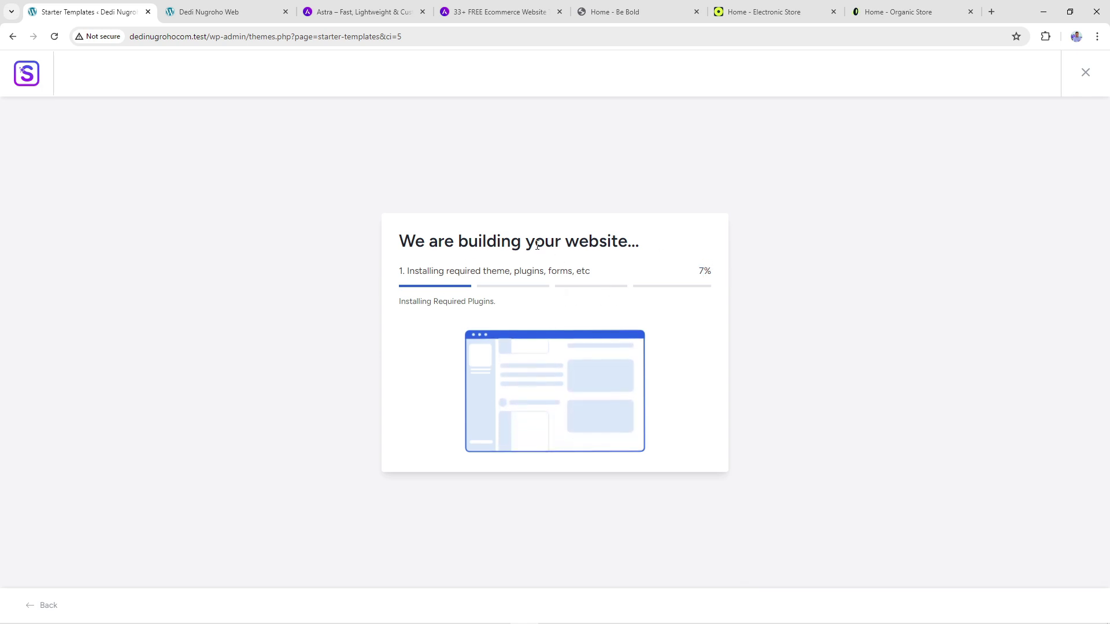
double_click(705, 271)
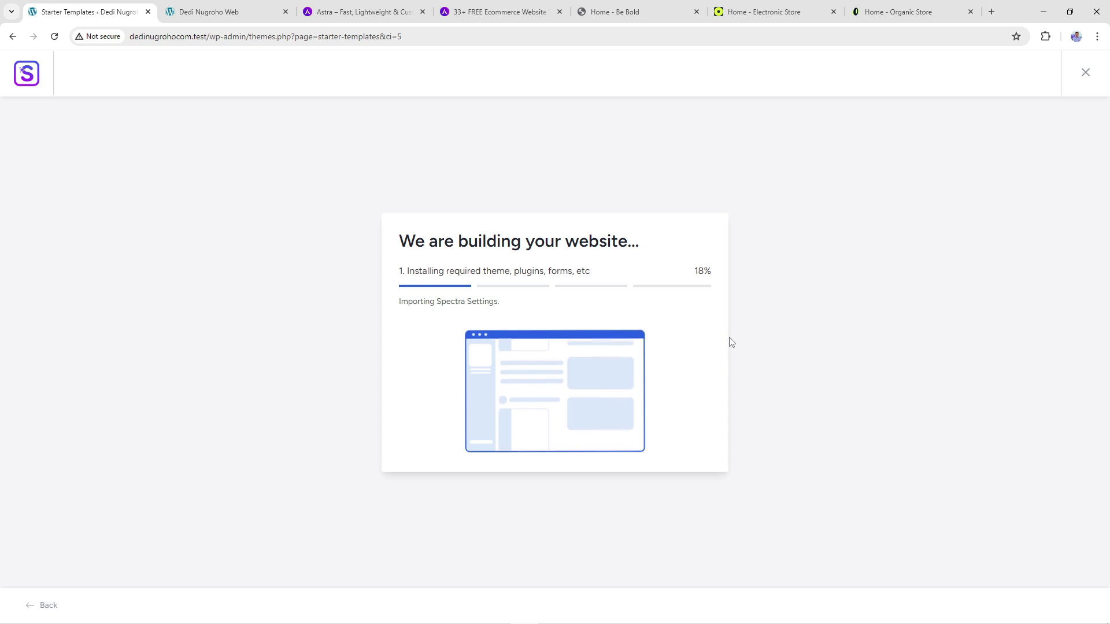
left_click(322, 16)
left_click(82, 11)
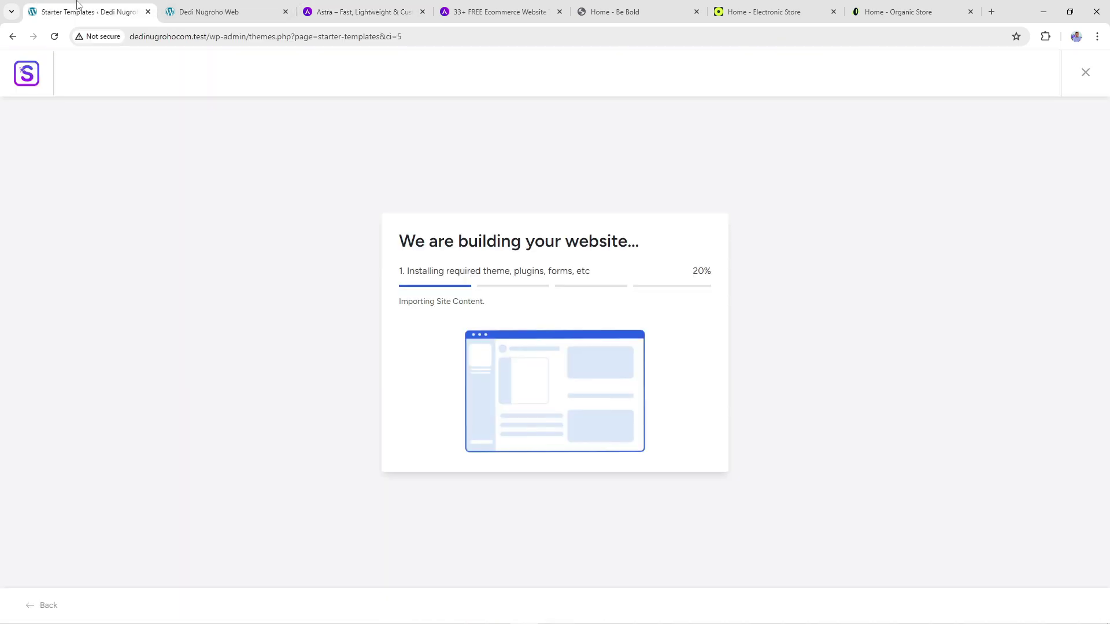
Examine the Astra home page's website count, trusted organizations, user ratings and main theme benefits
left_click(403, 5)
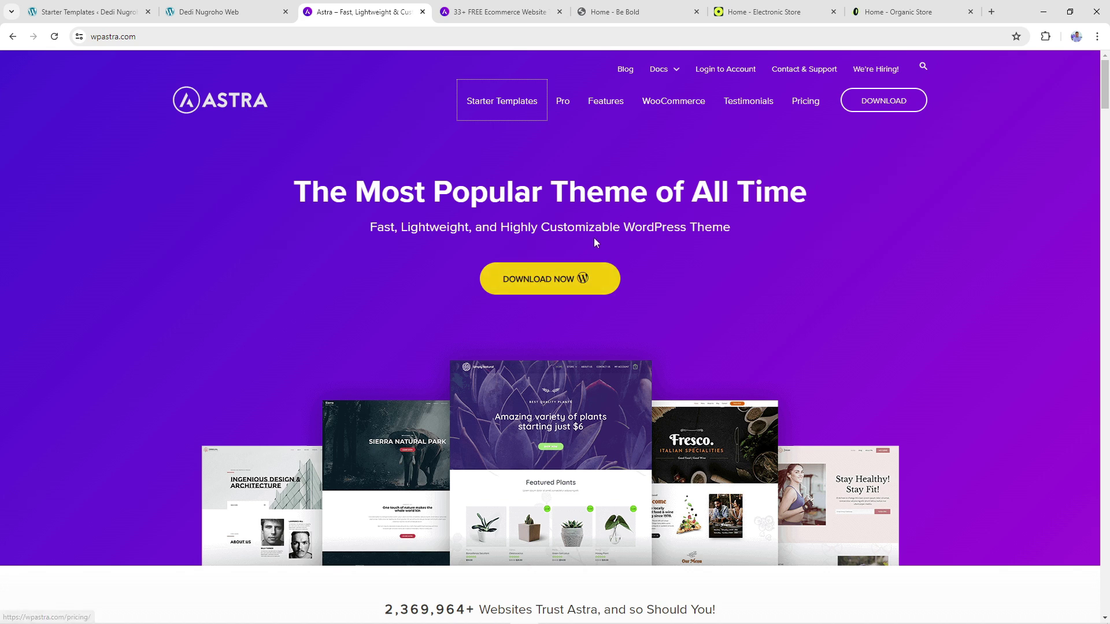
scroll(540, 237, "down", 9)
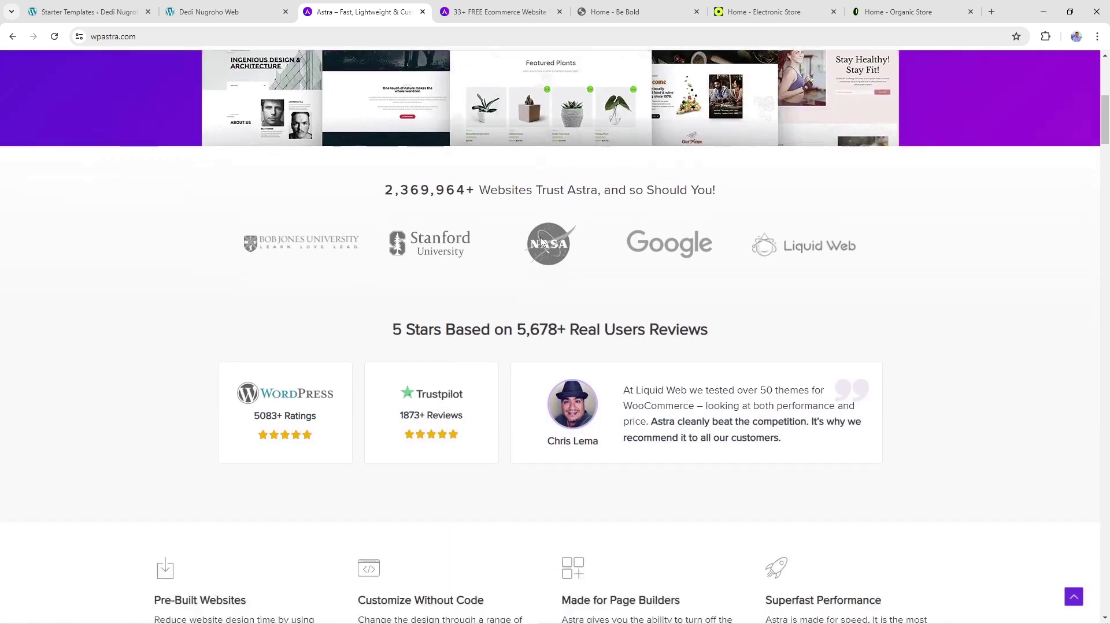
scroll(543, 242, "up", 2)
left_click_drag(381, 204, 477, 205)
left_click(593, 203)
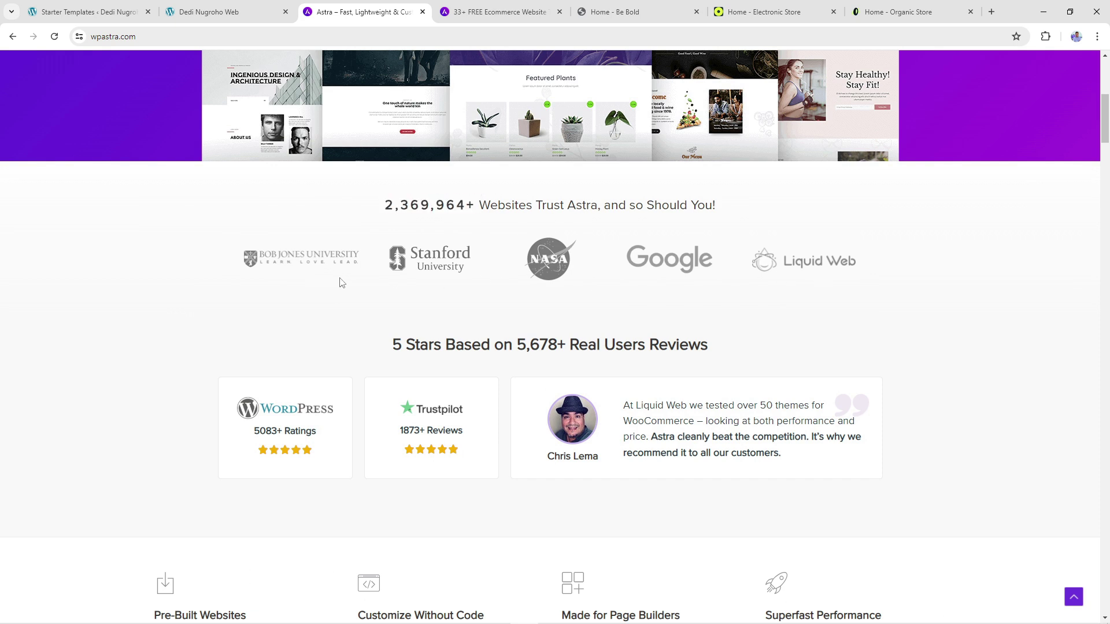
left_click_drag(326, 283, 546, 285)
left_click(402, 299)
scroll(553, 279, "down", 5)
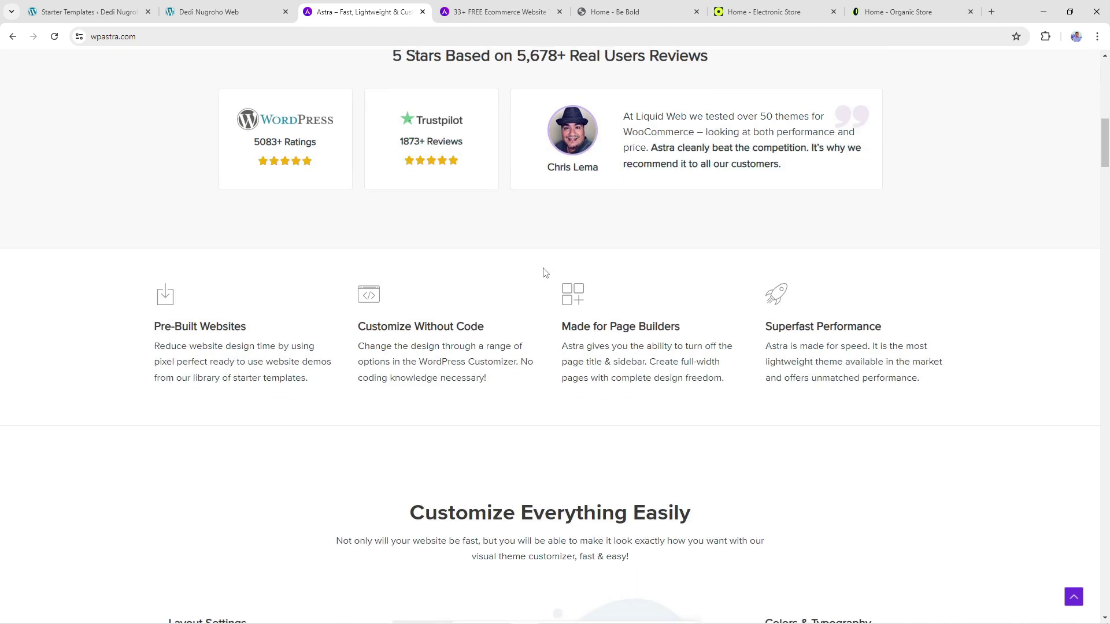
Examine Astra's customization options, integrations with other tools and Gutenberg block compatibility on its home page
scroll(544, 273, "down", 2)
scroll(542, 272, "down", 5)
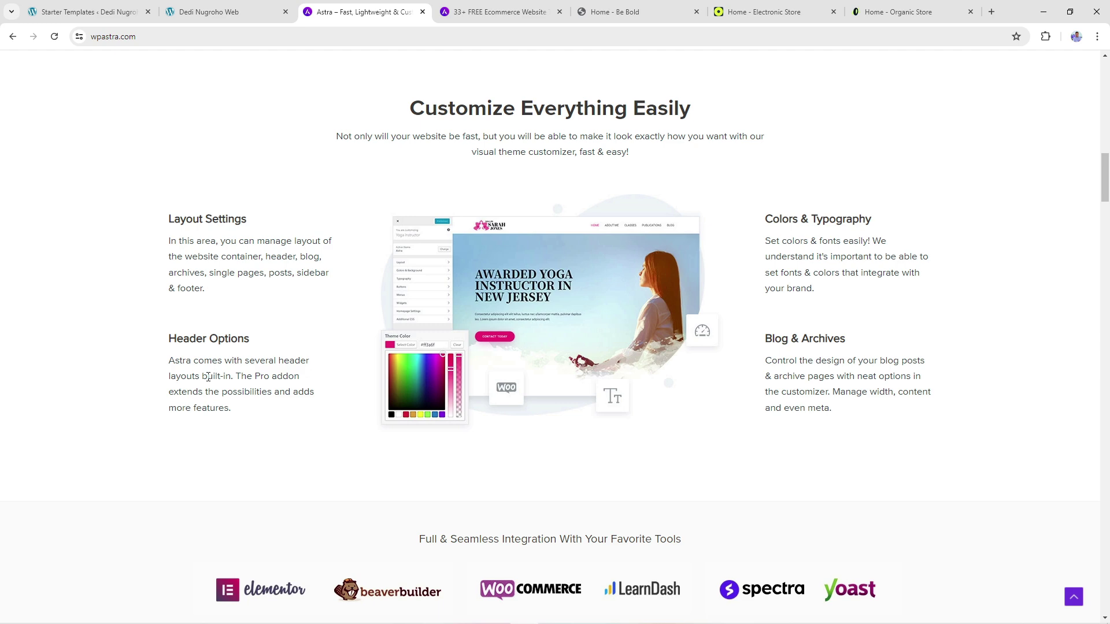
left_click_drag(766, 218, 872, 217)
left_click(805, 337)
scroll(774, 425, "down", 5)
scroll(683, 264, "down", 1)
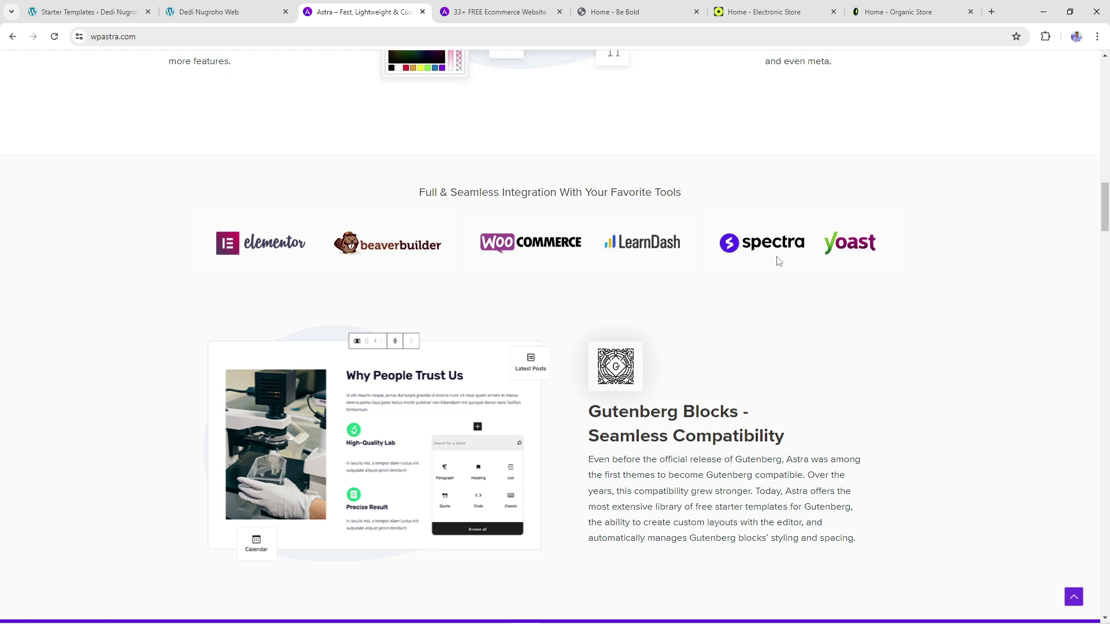
scroll(730, 286, "down", 8)
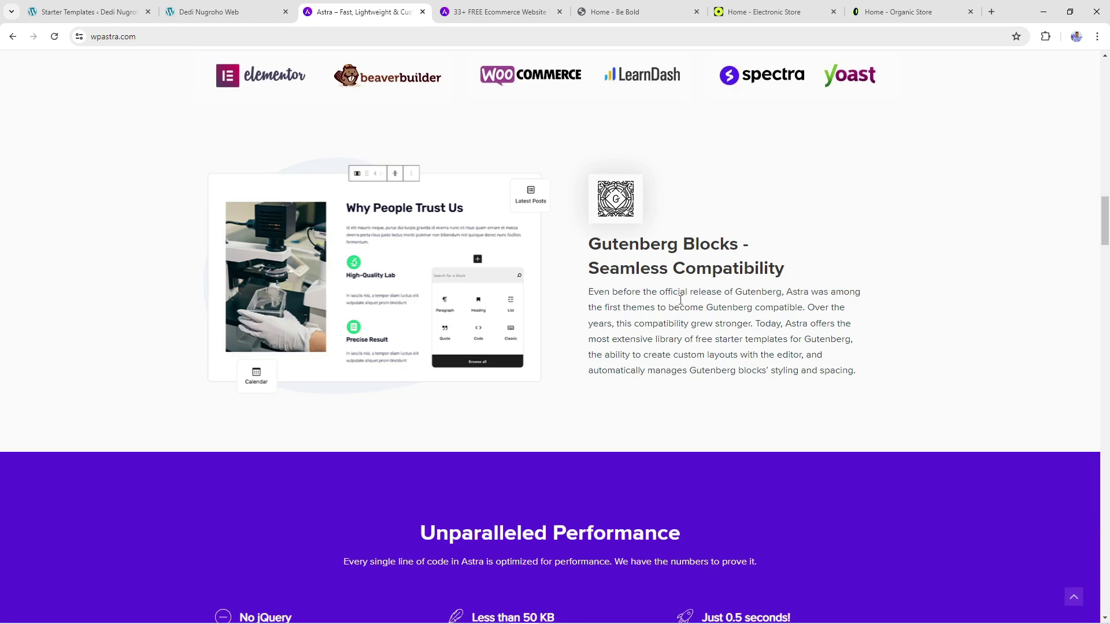
Examine Astra's performance scores, library of pre-built websites and user testimonials on its home page
scroll(673, 307, "down", 8)
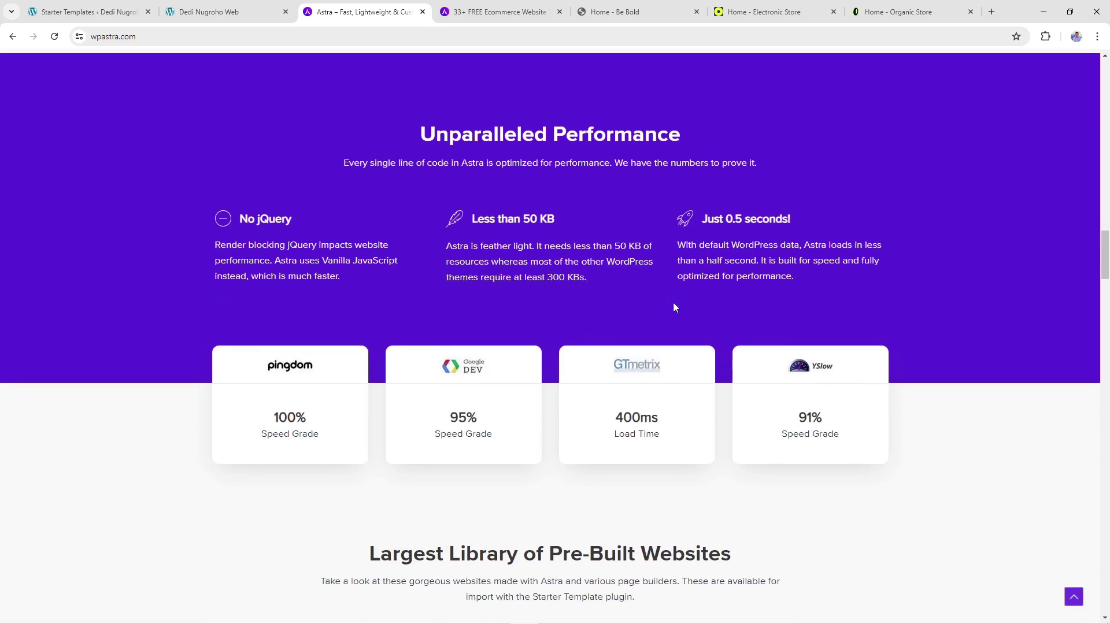
scroll(730, 297, "up", 2)
scroll(730, 297, "up", 1)
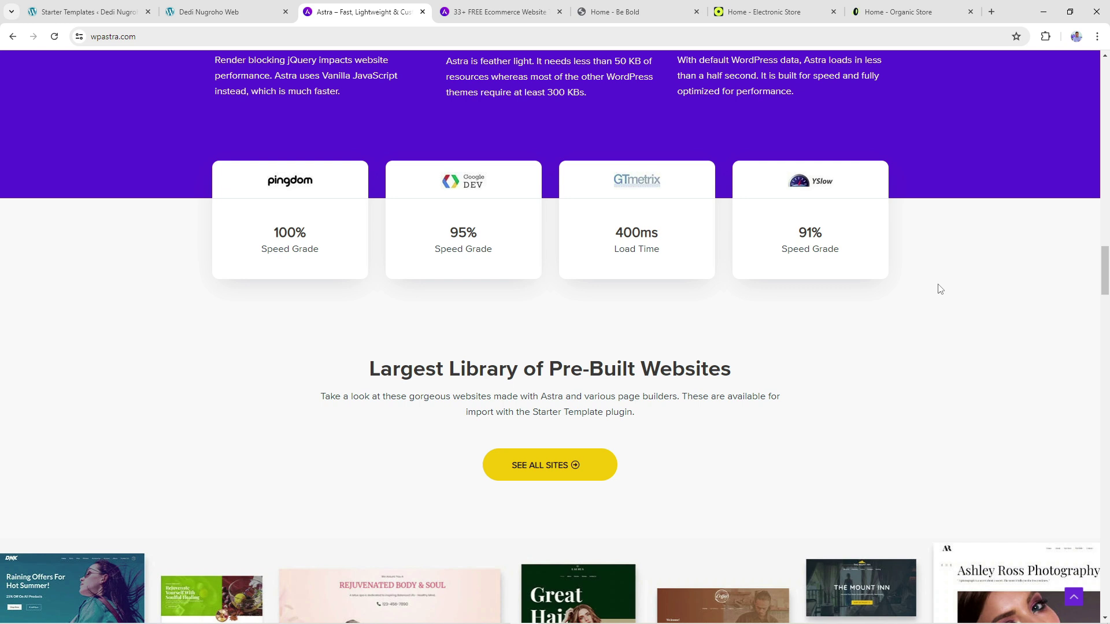
scroll(810, 341, "down", 3)
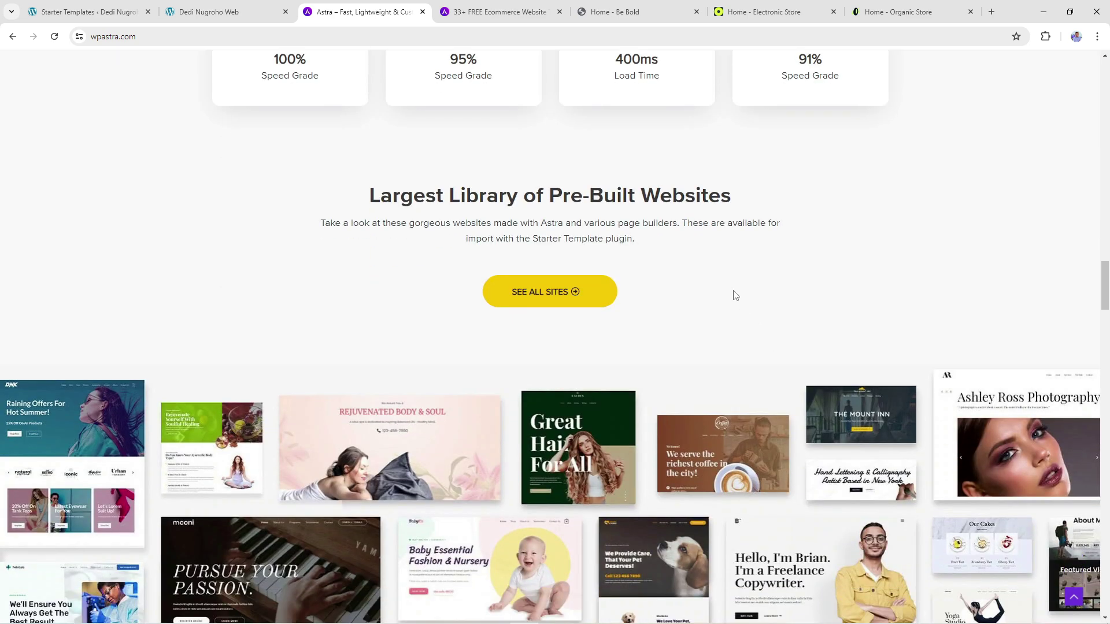
scroll(724, 283, "down", 3)
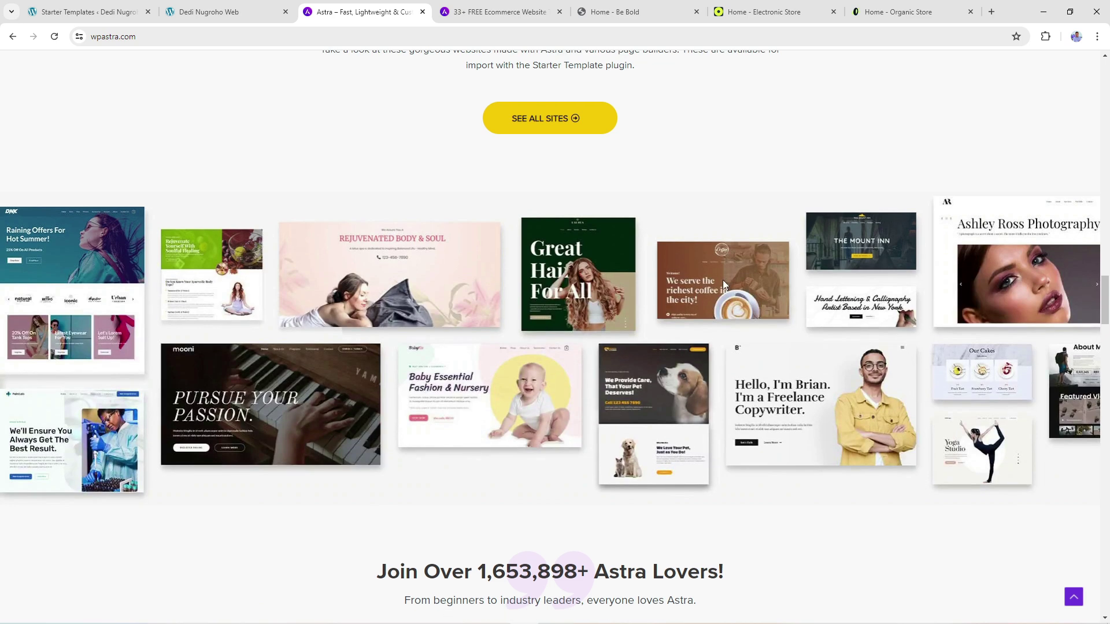
left_click_drag(1104, 305, 1105, 317)
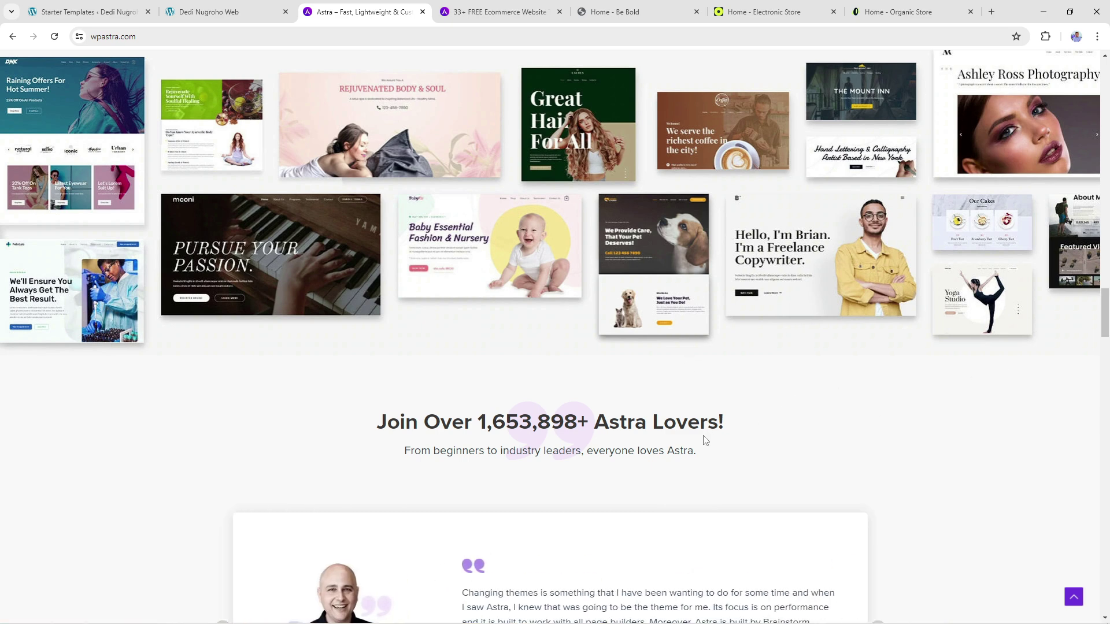
scroll(692, 459, "down", 2)
scroll(602, 376, "down", 5)
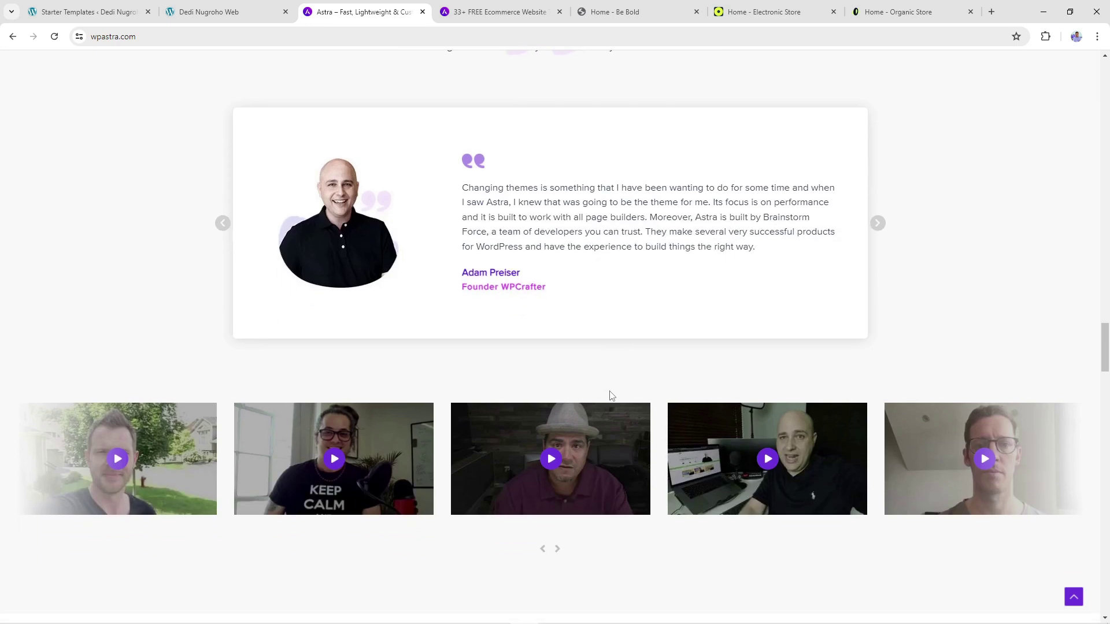
Check that the Roofing Agency template import has finished and reload the site's front page
scroll(613, 395, "down", 1)
left_click(66, 9)
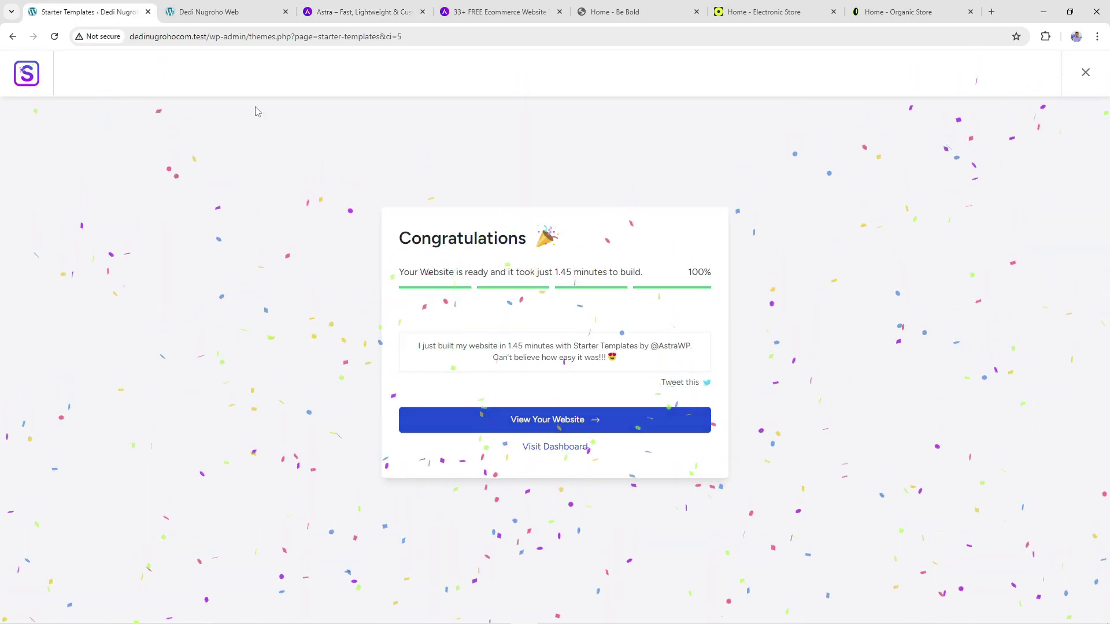
left_click(197, 11)
left_click(54, 37)
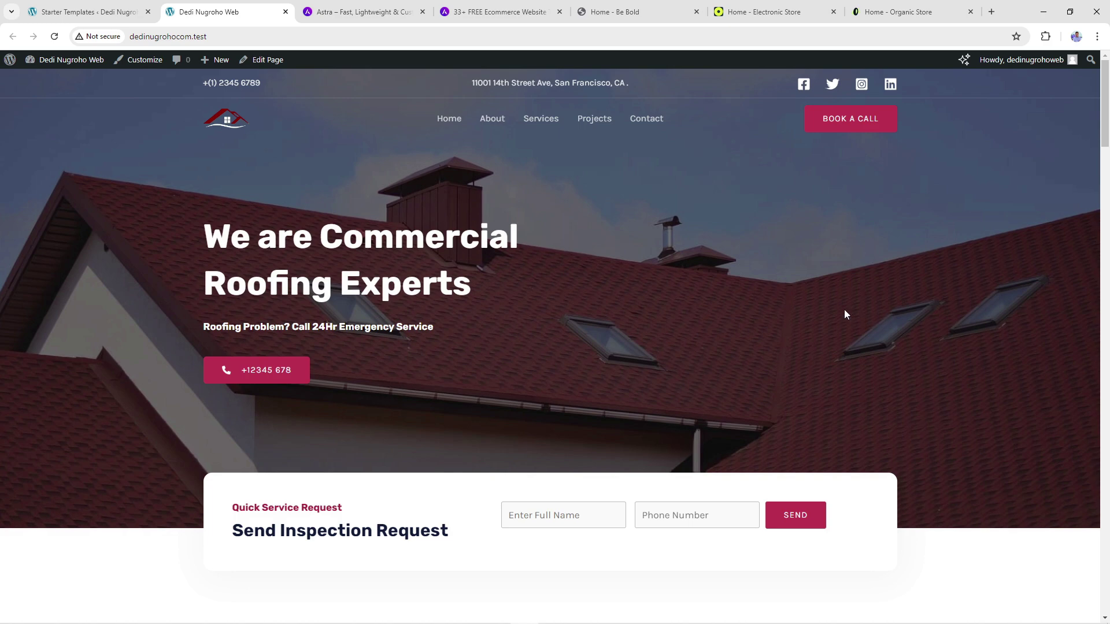
Examine the imported roofing home page, from the hero banner and inspection request form to the company, statistics and services sections
scroll(826, 301, "down", 10)
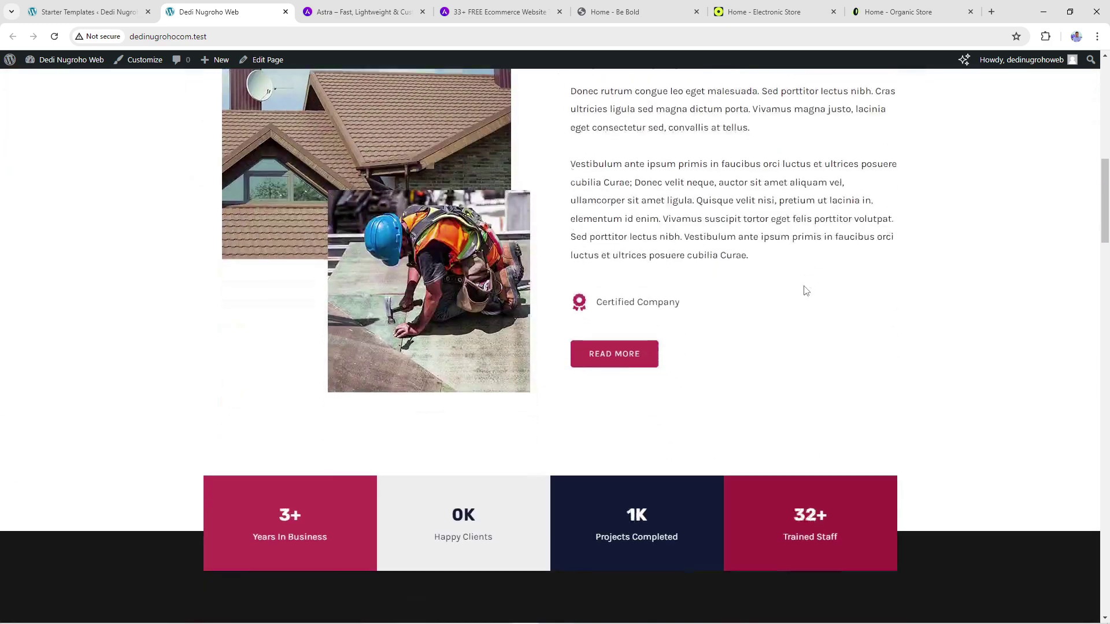
scroll(804, 289, "down", 10)
left_click_drag(1099, 308, 1109, 130)
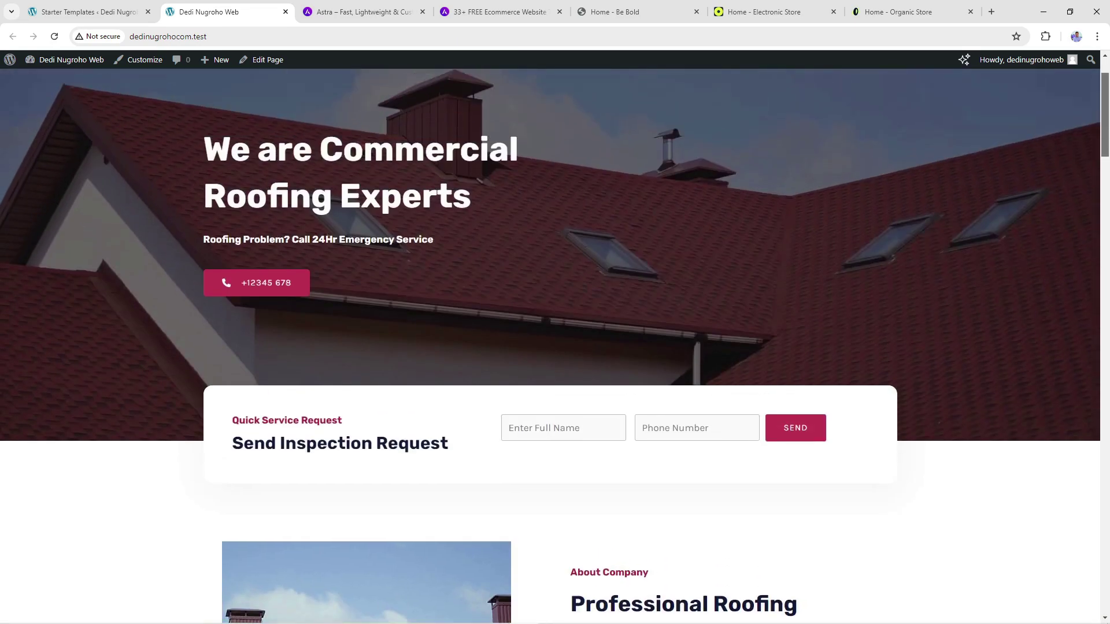
scroll(408, 328, "up", 2)
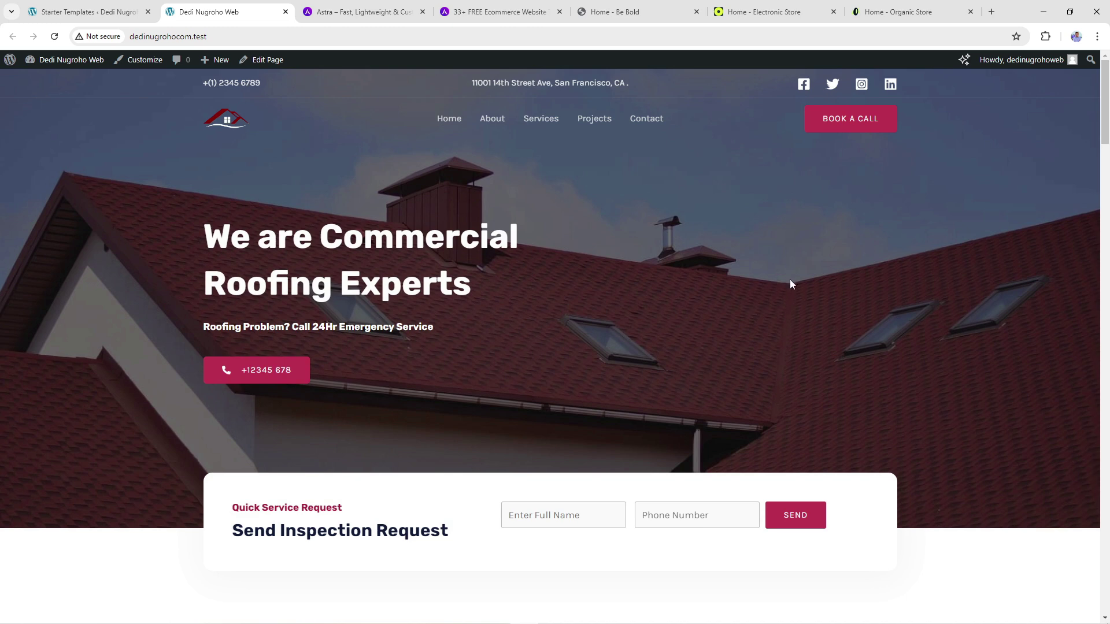
scroll(780, 311, "down", 2)
scroll(481, 265, "up", 2)
scroll(481, 265, "down", 6)
scroll(780, 353, "down", 2)
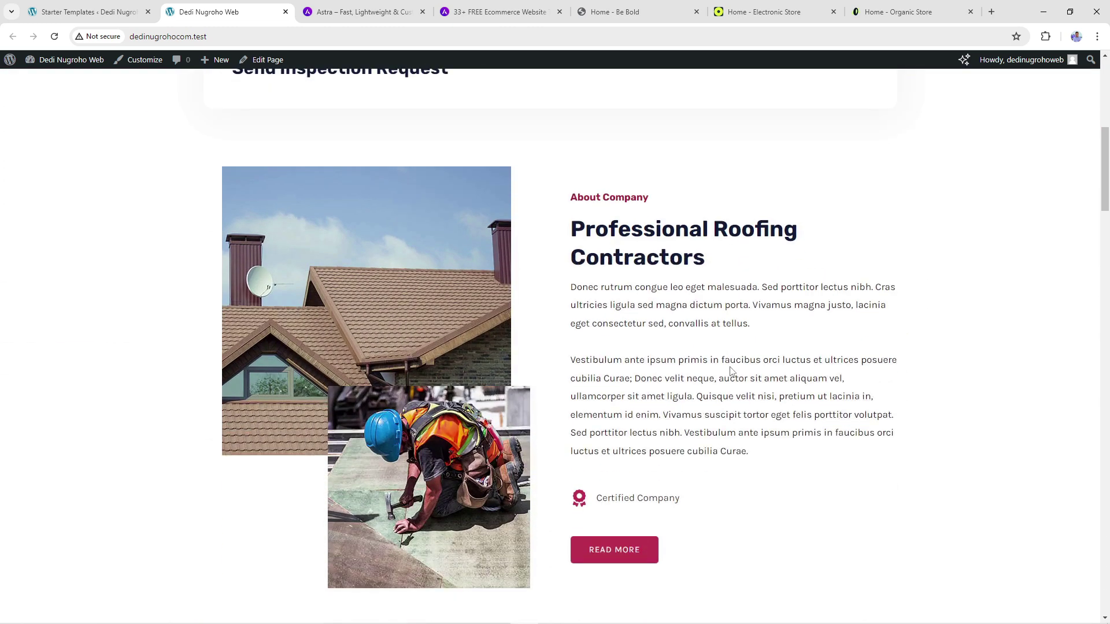
scroll(444, 395, "down", 2)
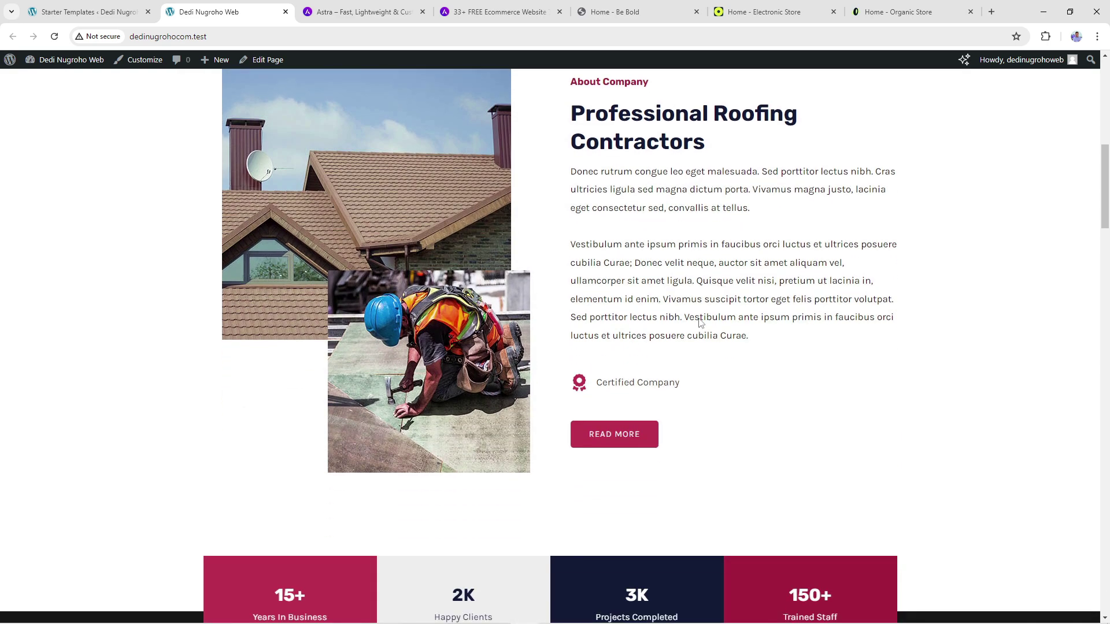
scroll(731, 365, "down", 4)
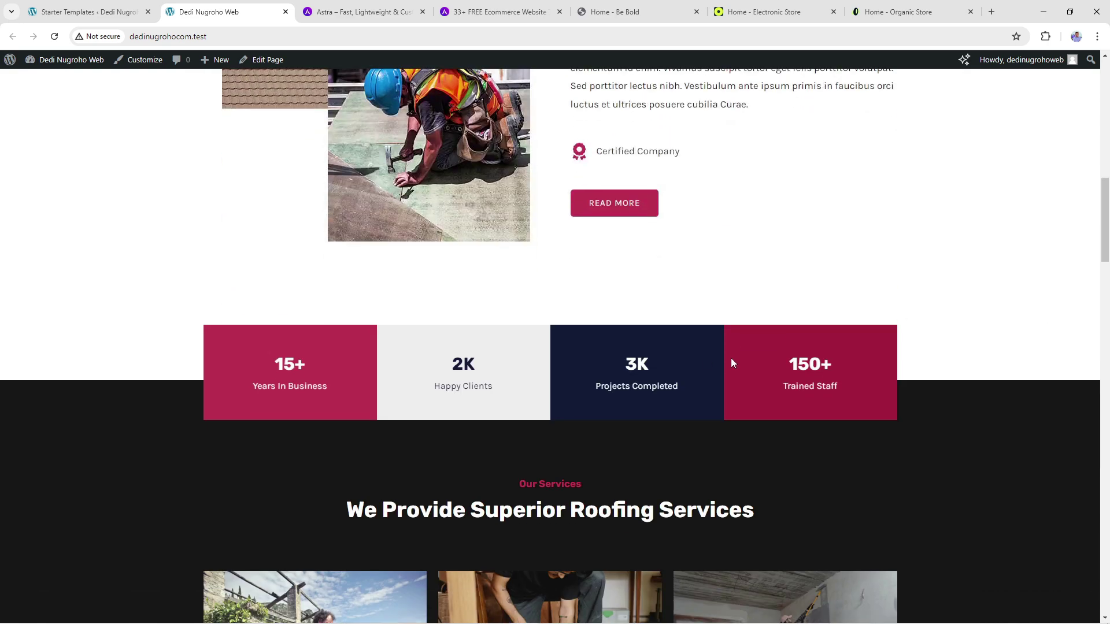
scroll(486, 436, "down", 3)
scroll(867, 327, "up", 15)
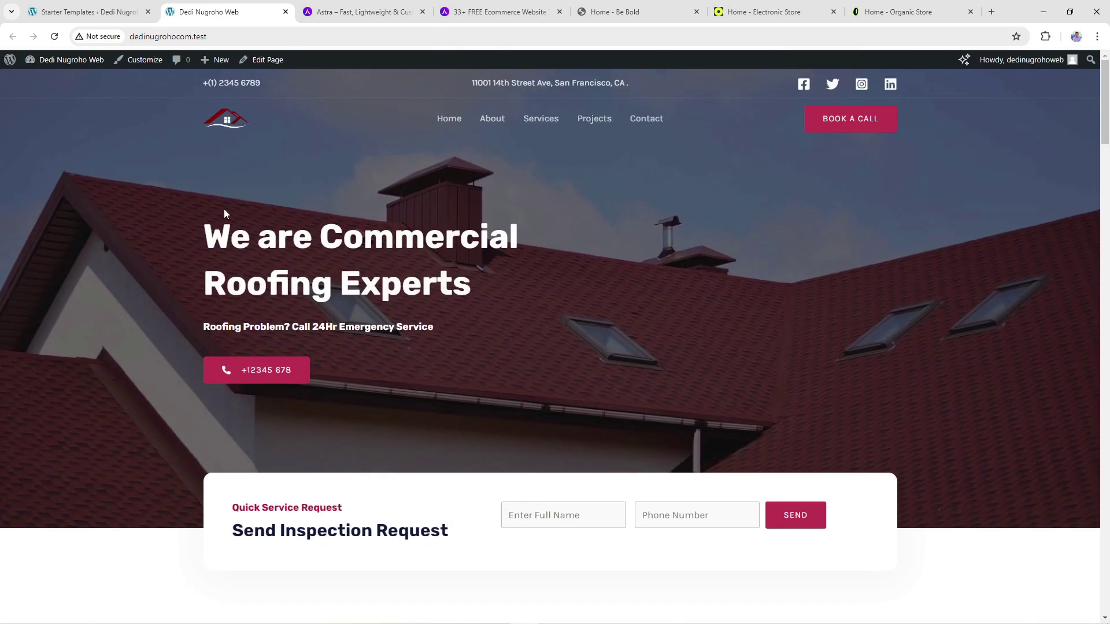
Leave the completed template import for the WordPress dashboard and open the Astra theme's dashboard page
left_click(86, 12)
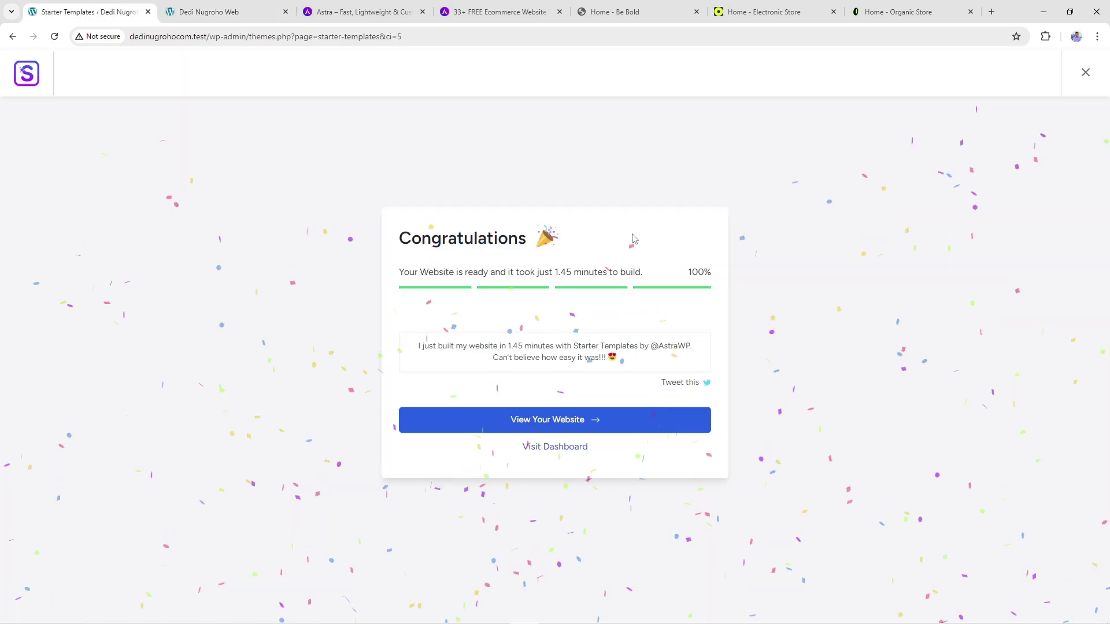
left_click(551, 448)
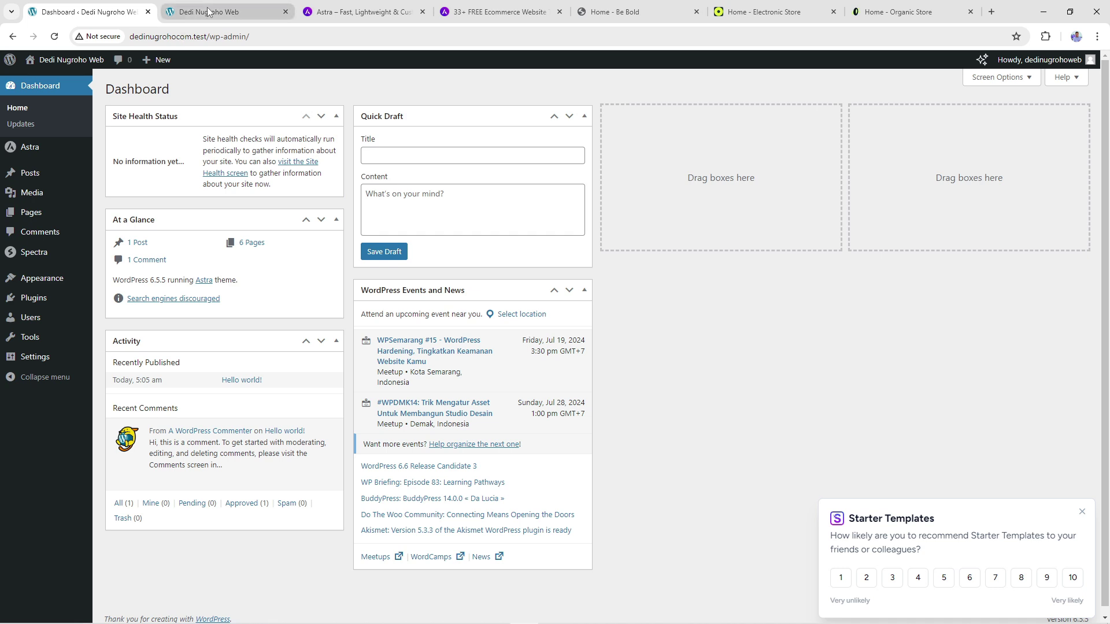
mouse_move(50, 149)
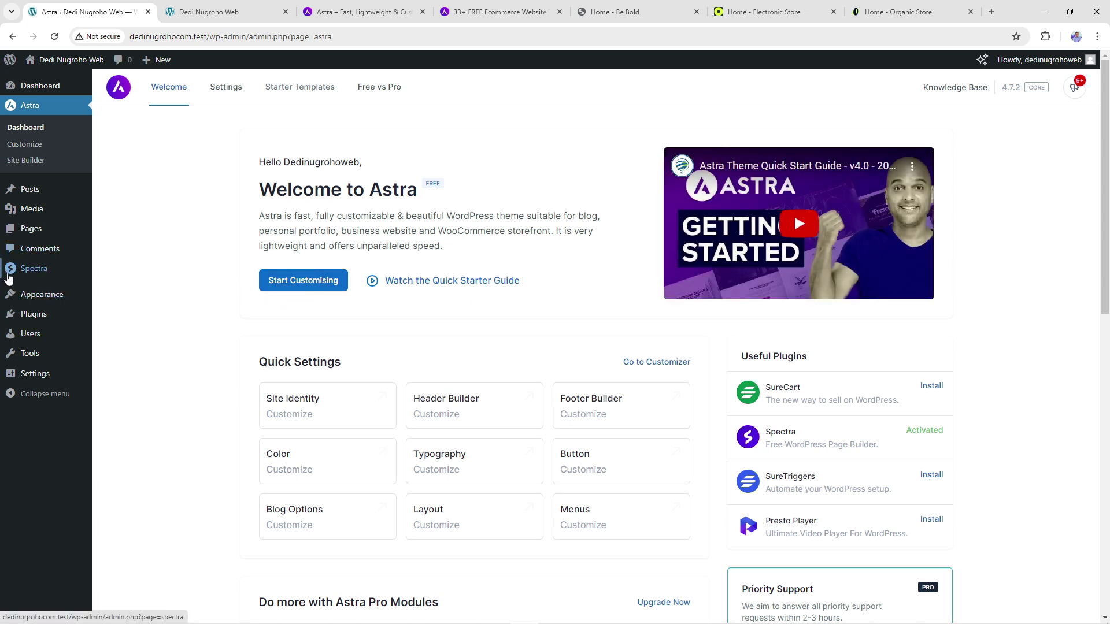
mouse_move(30, 296)
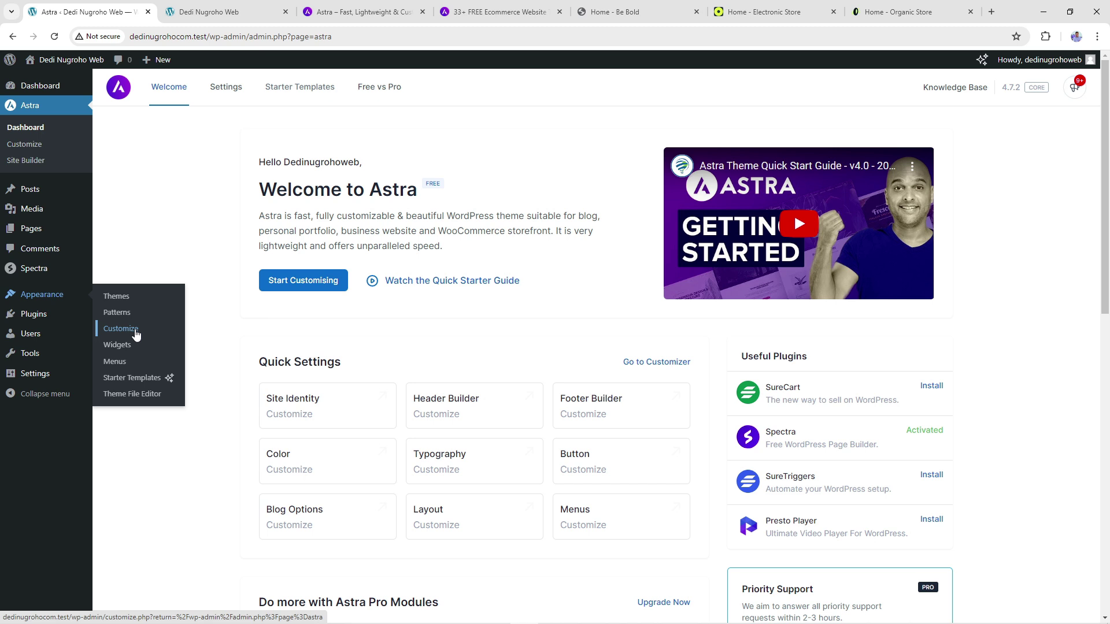
Examine the quick settings, Astra Pro modules and integrations on the Astra dashboard page
scroll(585, 326, "down", 3)
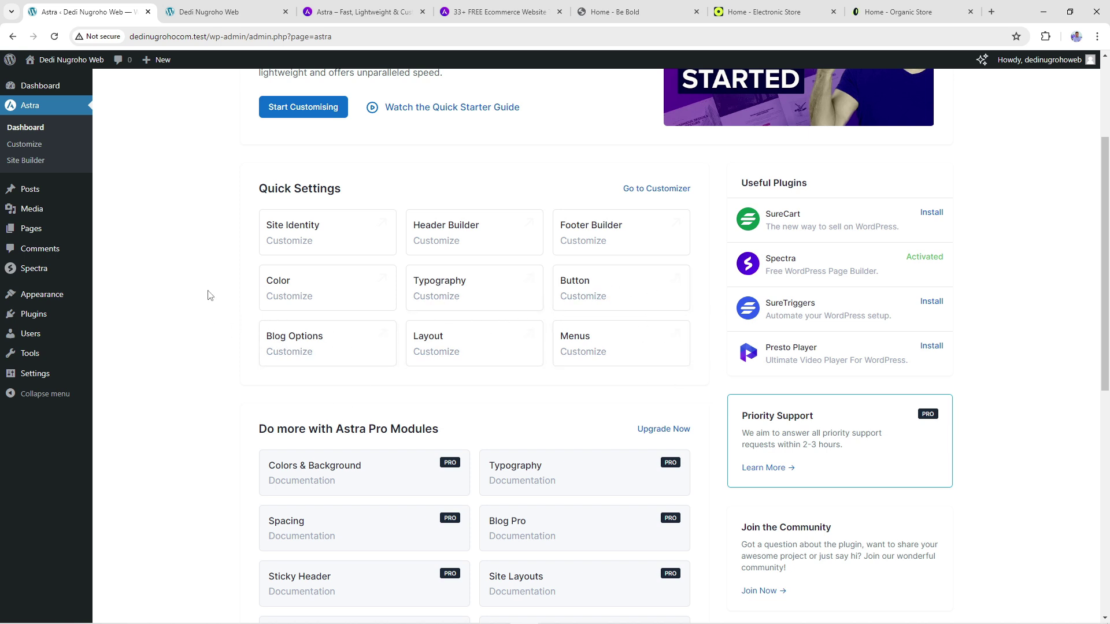
scroll(628, 244, "down", 3)
scroll(473, 244, "down", 3)
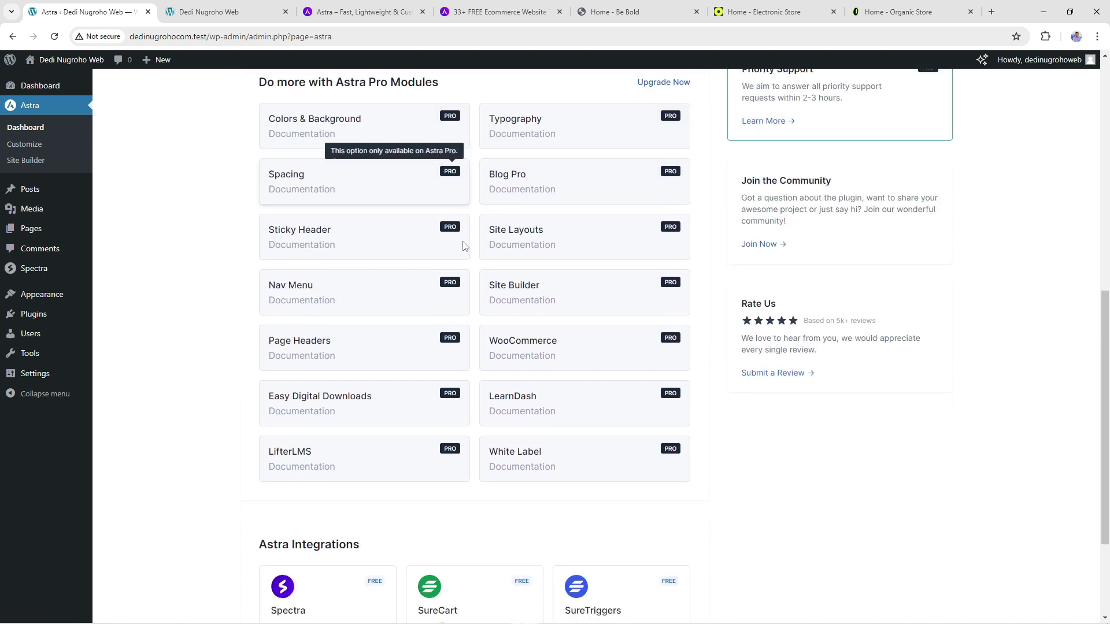
scroll(460, 241, "up", 1)
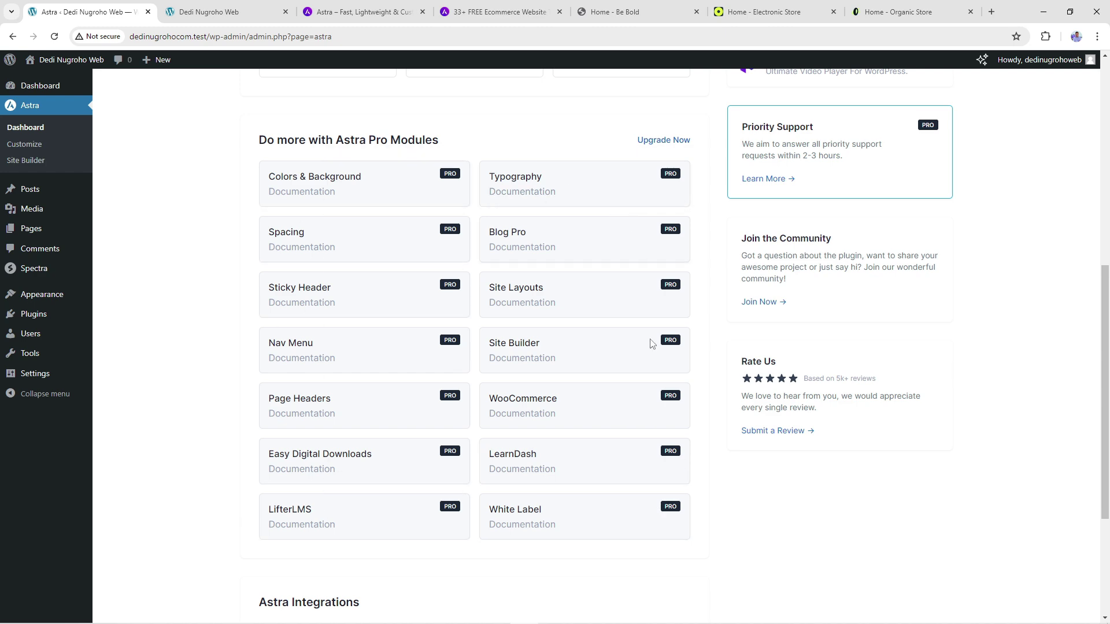
scroll(367, 463, "down", 3)
scroll(349, 406, "down", 1)
scroll(994, 424, "up", 10)
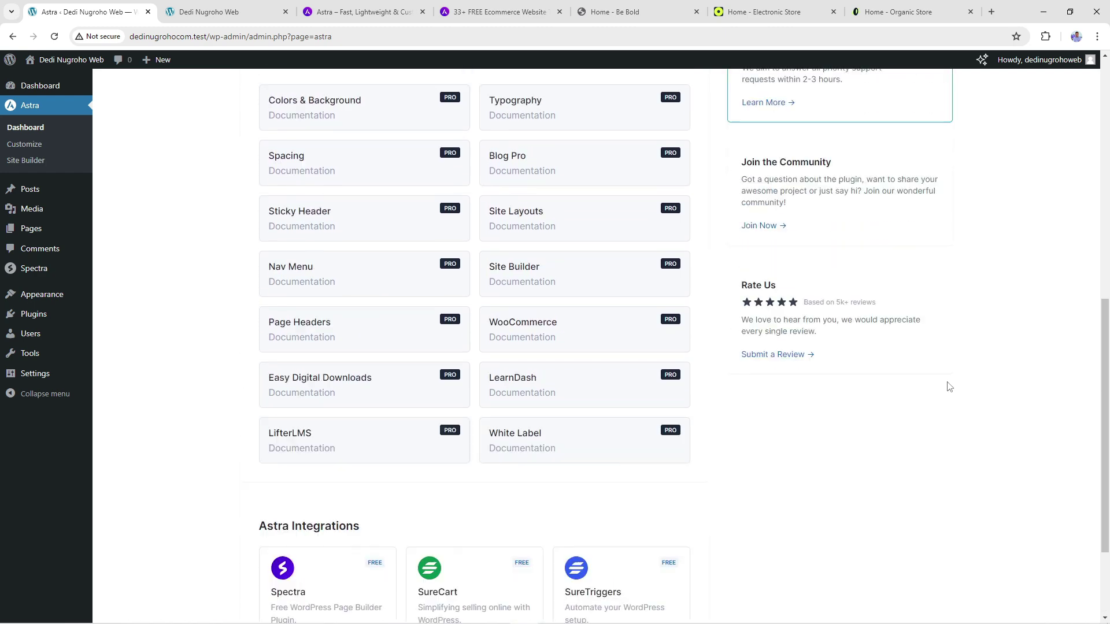
Review the hero banner and inspection request form on the roofing site's front page again
left_click(205, 11)
scroll(564, 314, "down", 1)
scroll(563, 314, "down", 2)
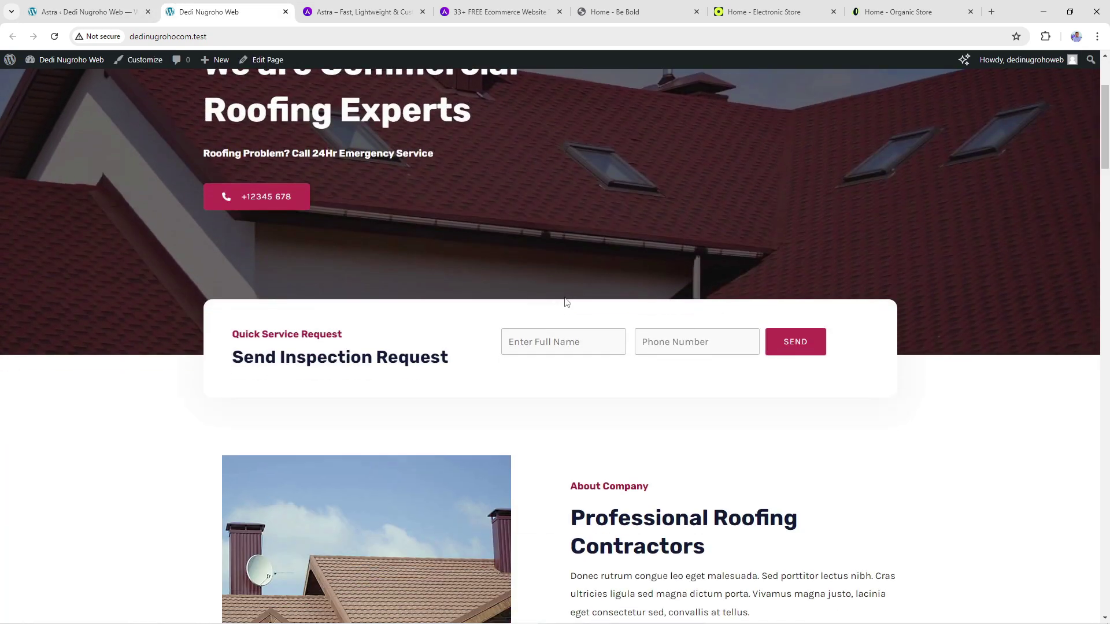
scroll(387, 241, "up", 2)
Revisit the Astra website and browse its ecommerce template library around the Be Bold and Electric Scooter designs
left_click(361, 12)
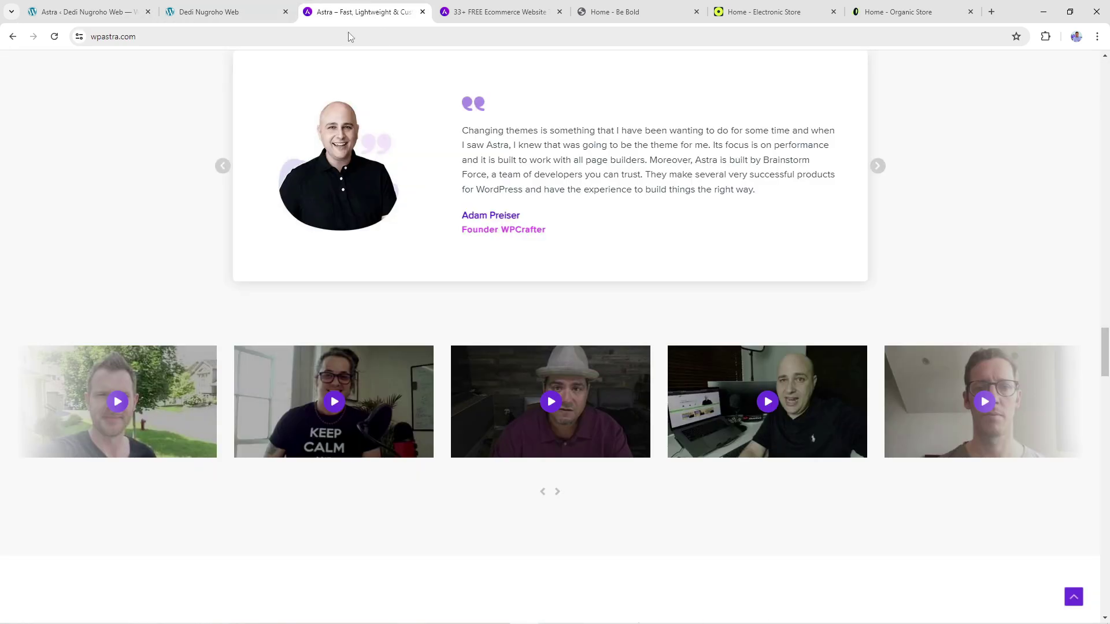
scroll(434, 200, "up", 5)
left_click(525, 5)
scroll(322, 121, "down", 1)
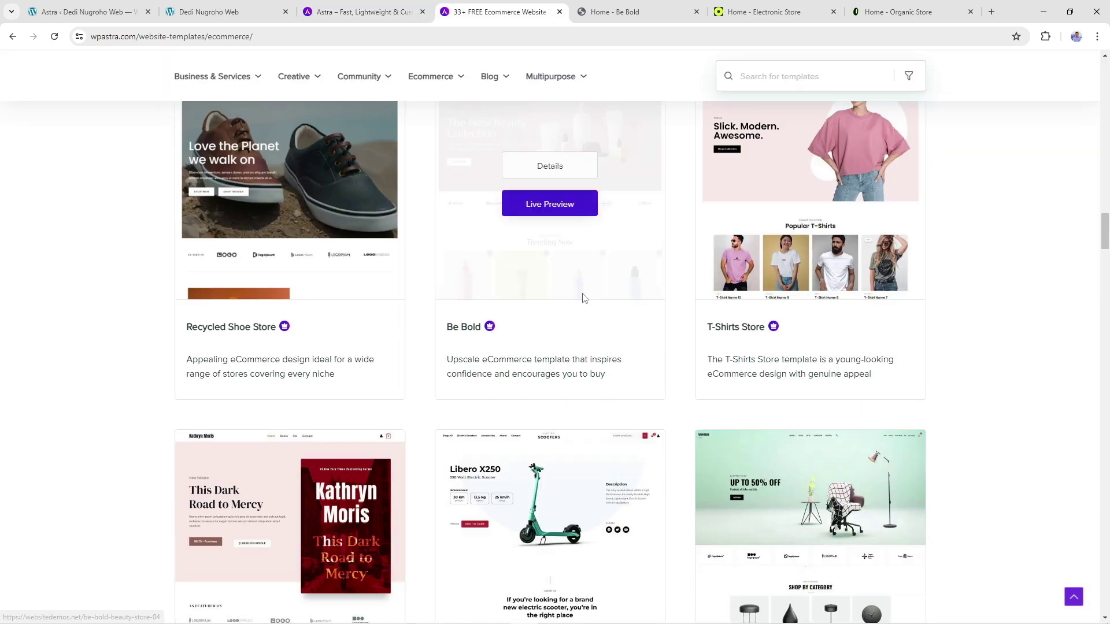
scroll(335, 116, "down", 2)
mouse_move(346, 110)
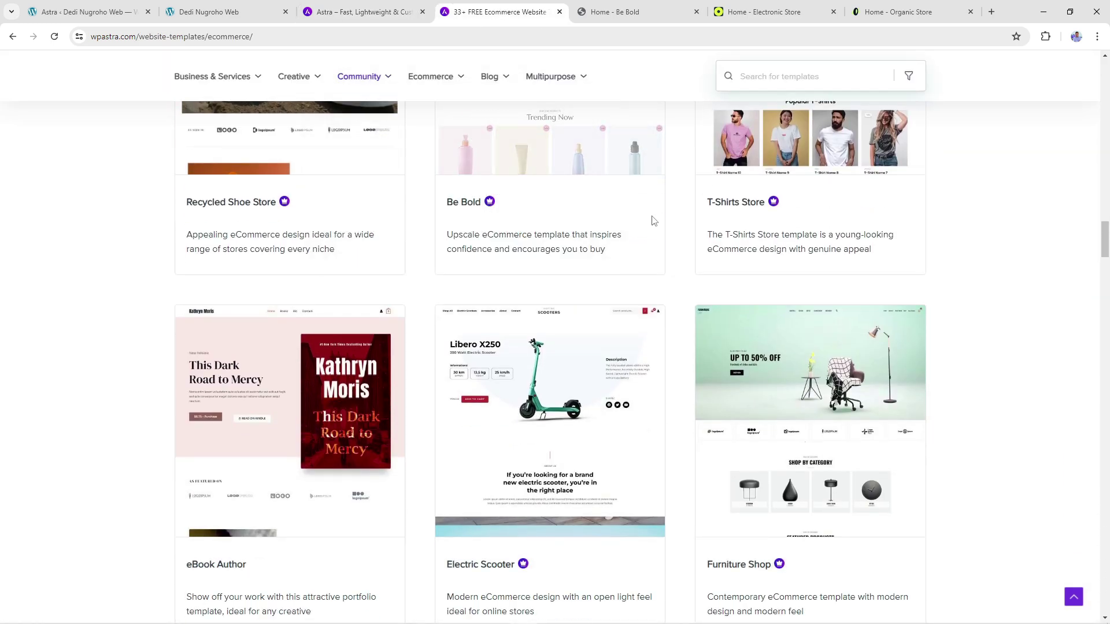
mouse_move(620, 370)
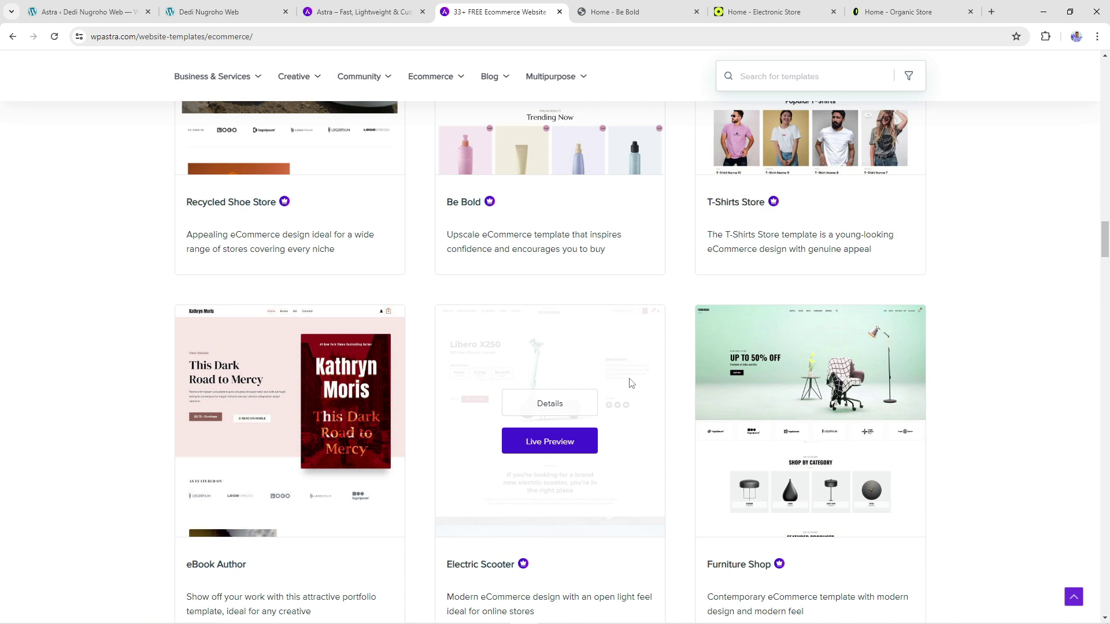